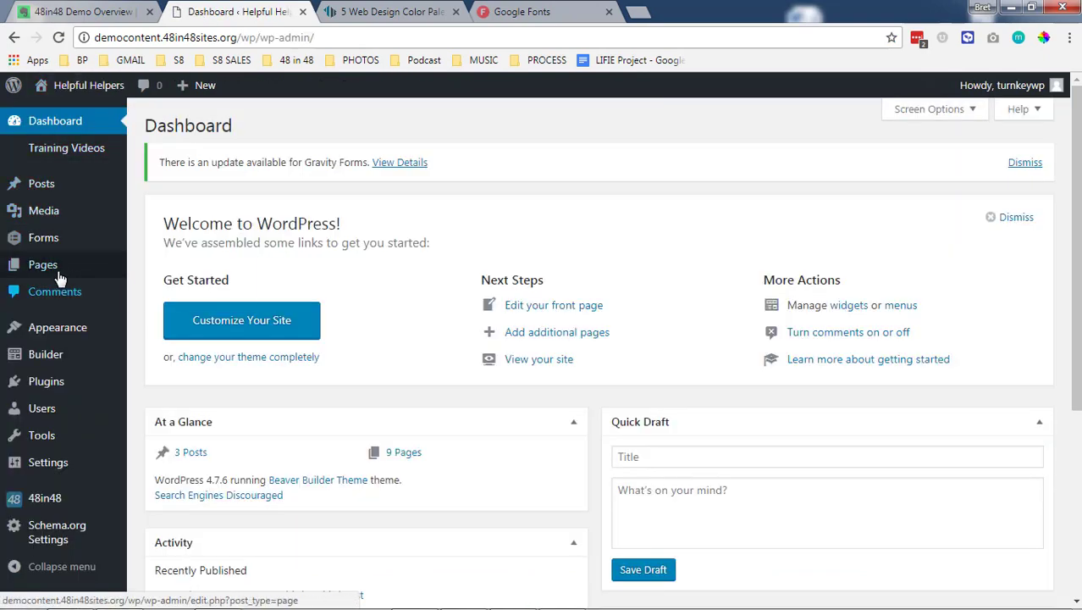
Create a new WordPress page titled "Team Page" and publish it.
left_click(58, 273)
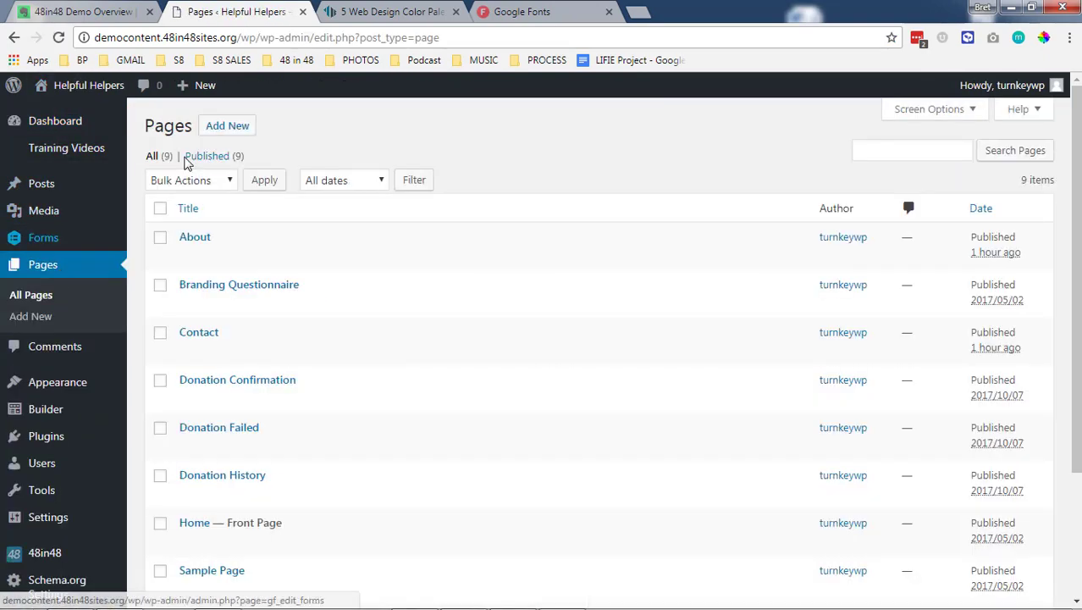
left_click(227, 126)
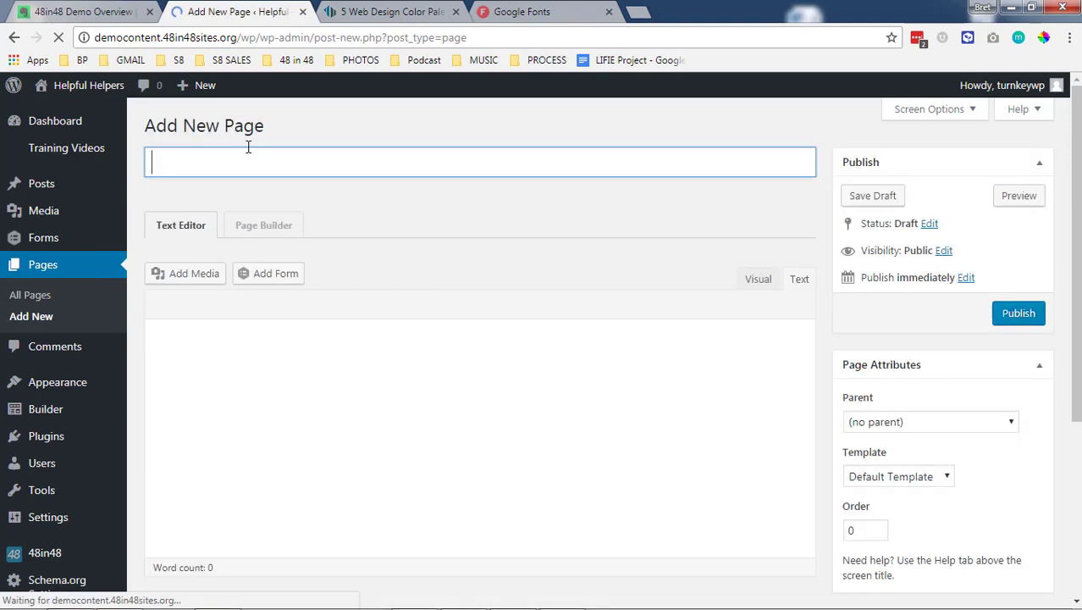
left_click(257, 169)
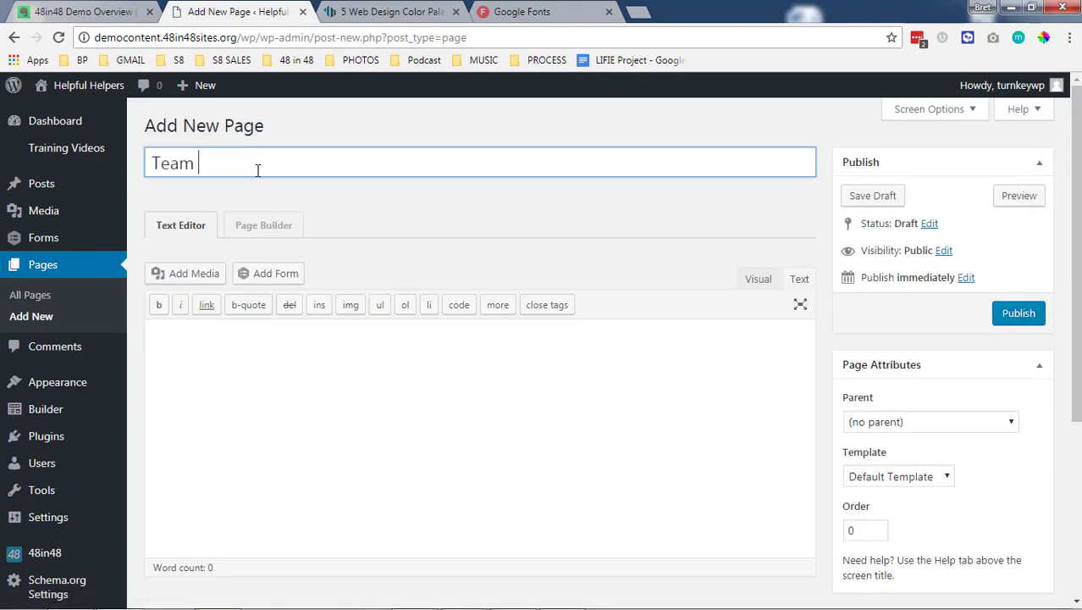
left_click(1043, 316)
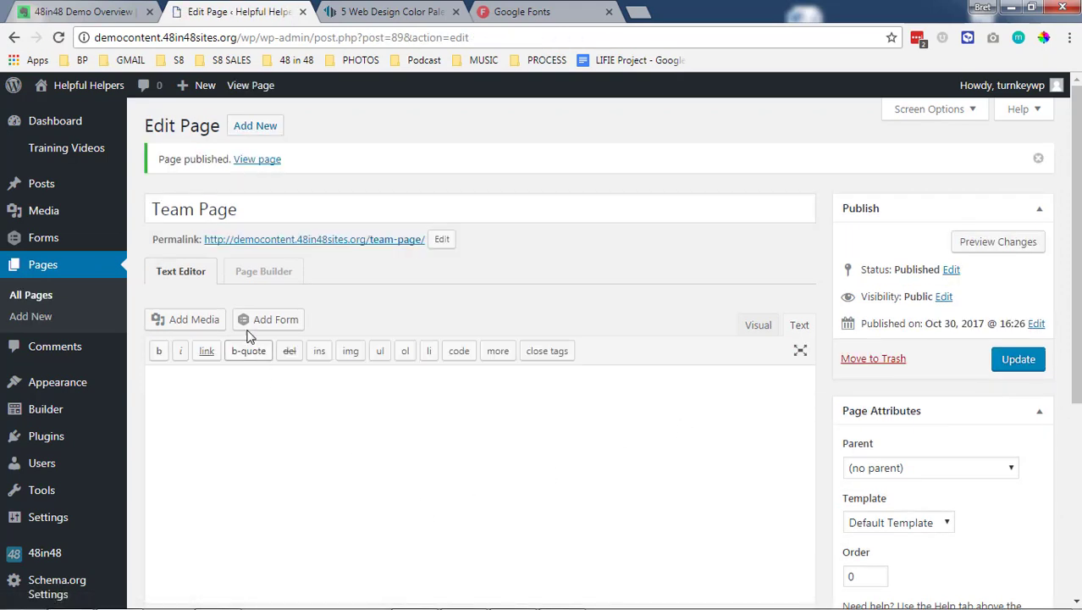
Open the new page in Page Builder and apply the first Our Team layout from the Content Pages templates.
left_click(257, 281)
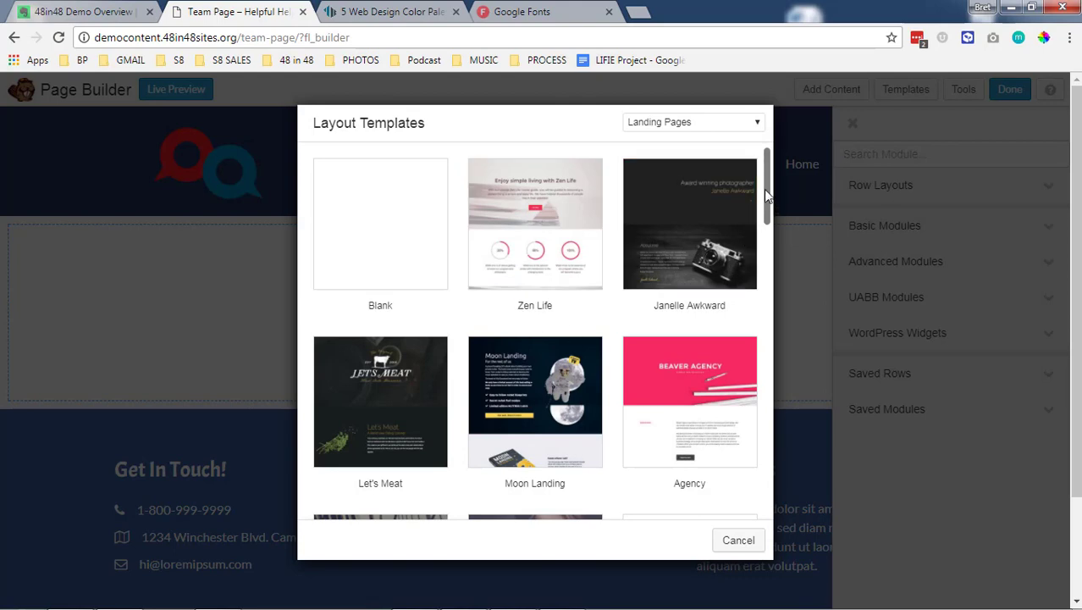
left_click_drag(766, 191, 753, 138)
left_click(744, 126)
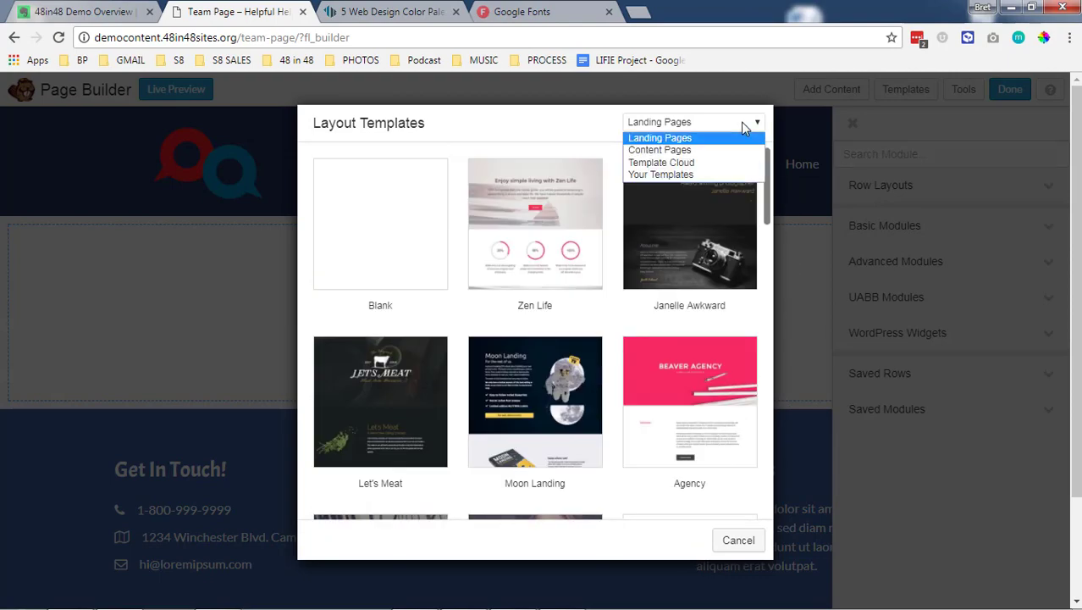
left_click(699, 150)
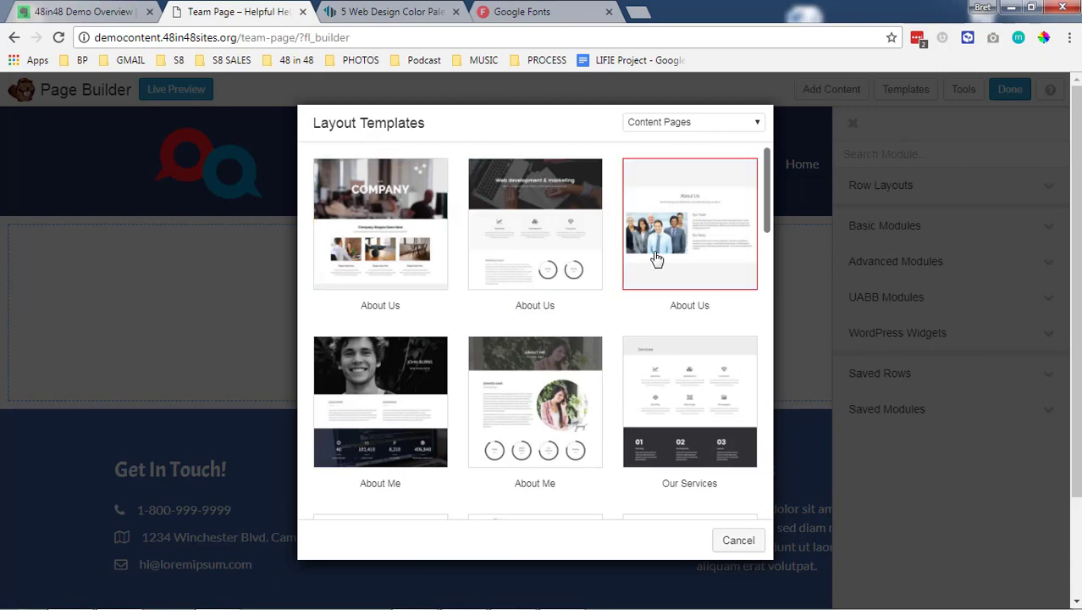
scroll(644, 254, "down", 4)
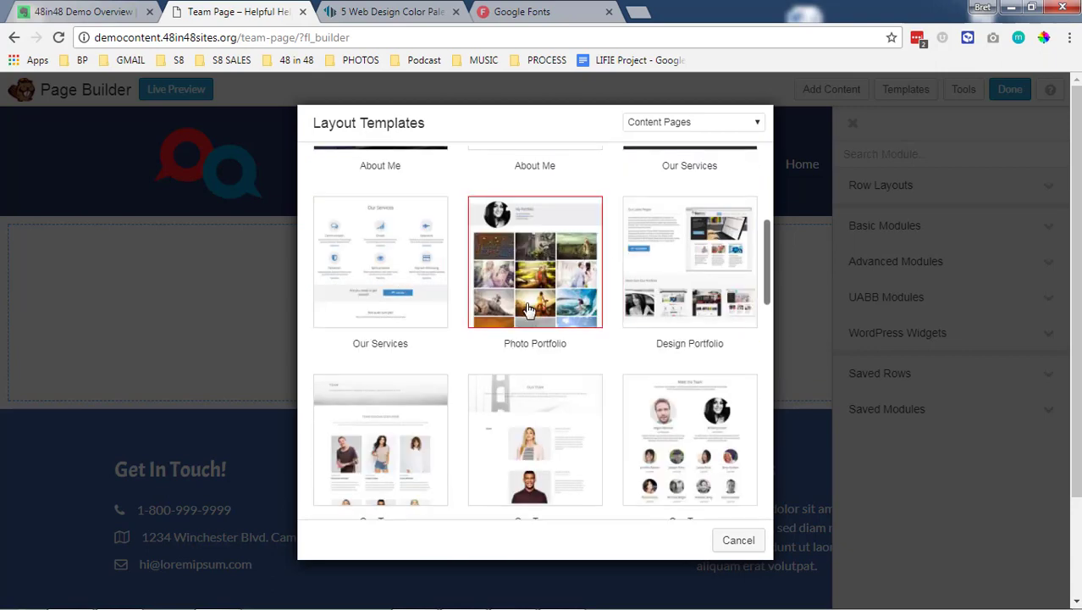
scroll(534, 313, "down", 2)
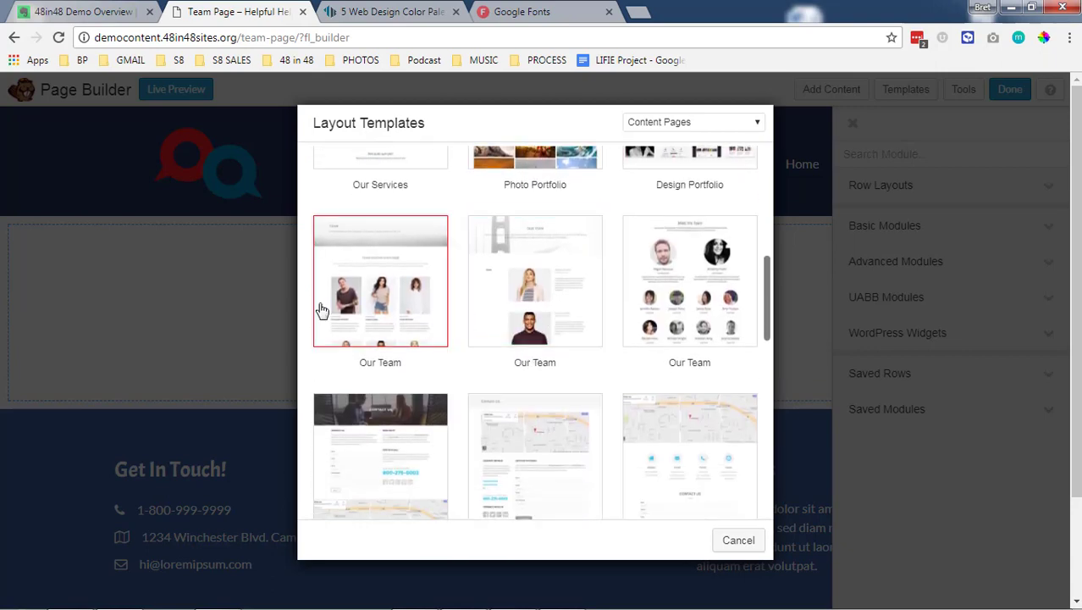
scroll(627, 330, "down", 2)
scroll(436, 335, "up", 1)
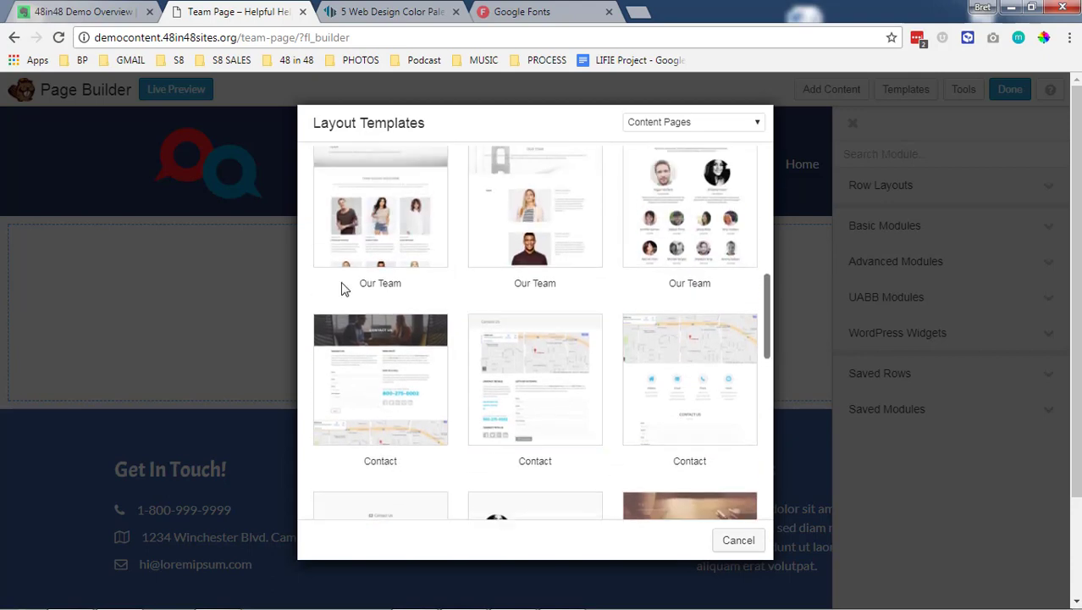
left_click(359, 212)
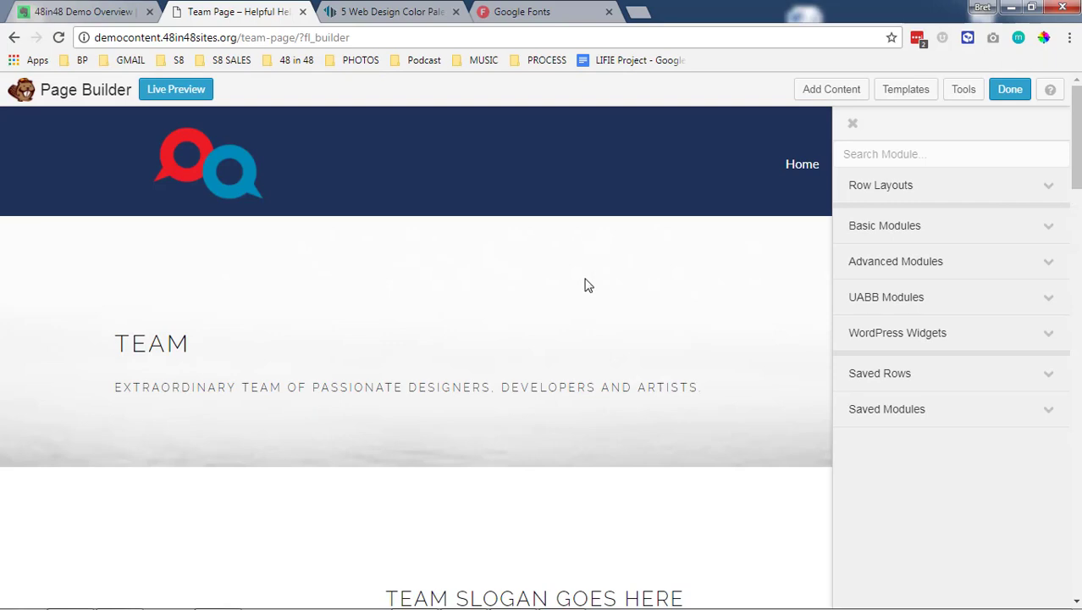
Look over the applied team layout, finish editing and publish the changes.
scroll(643, 266, "down", 5)
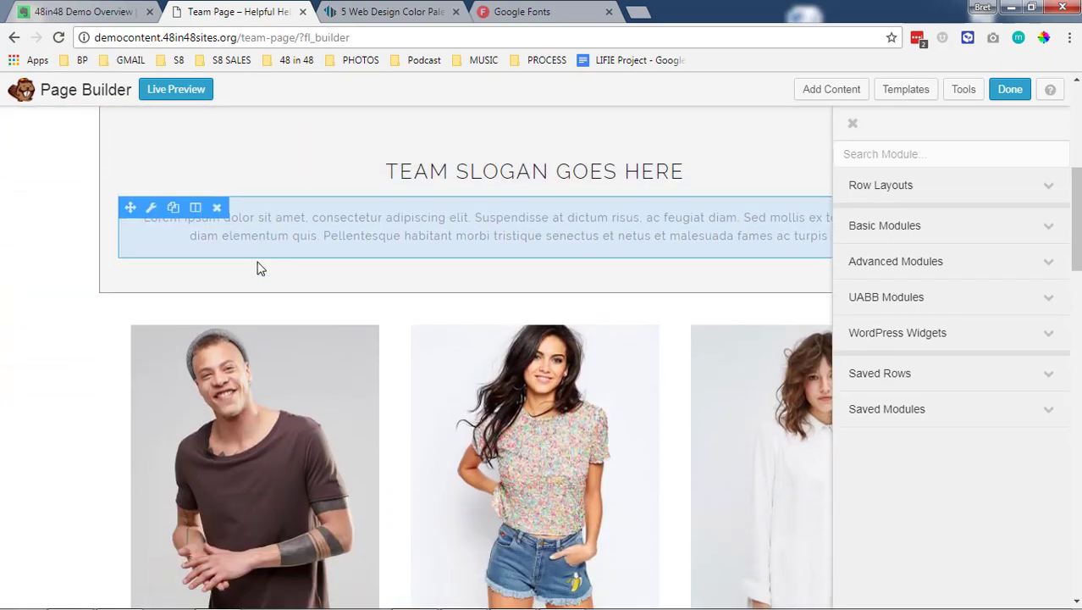
scroll(261, 268, "down", 6)
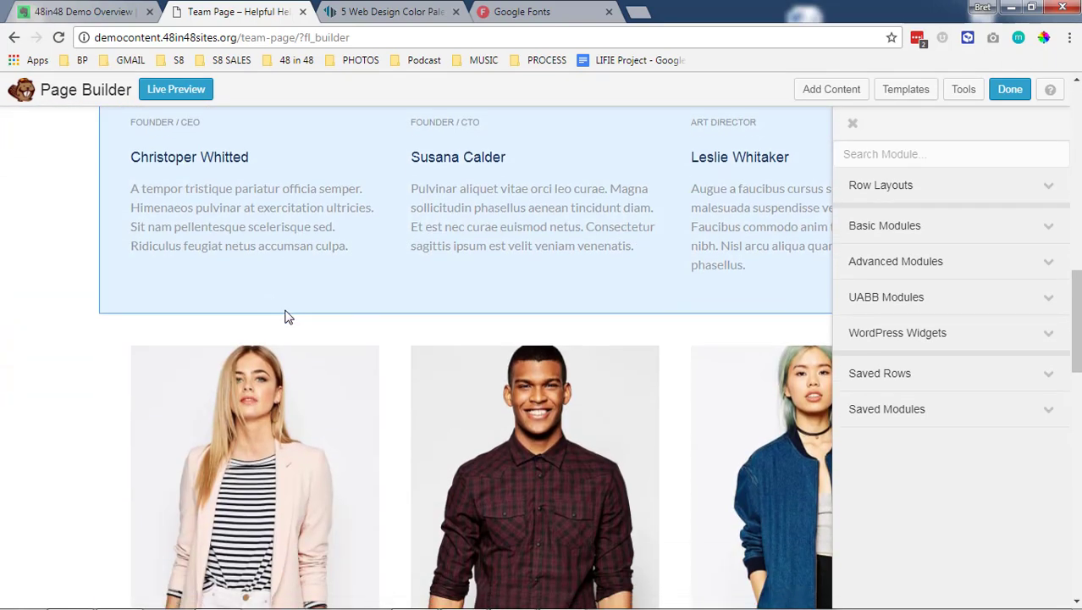
scroll(286, 315, "down", 10)
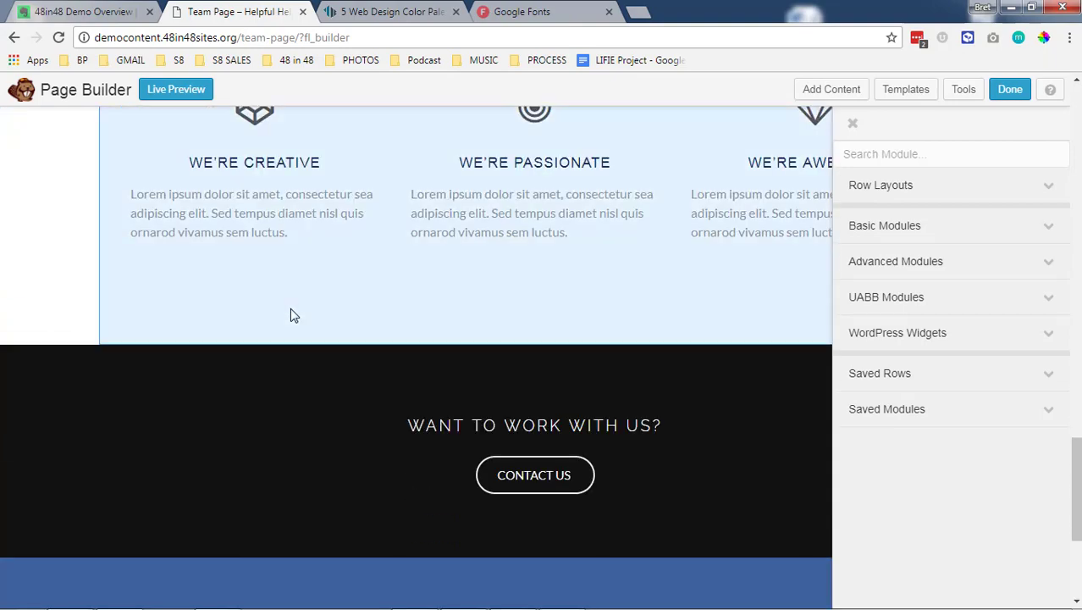
scroll(296, 320, "down", 3)
scroll(691, 356, "up", 20)
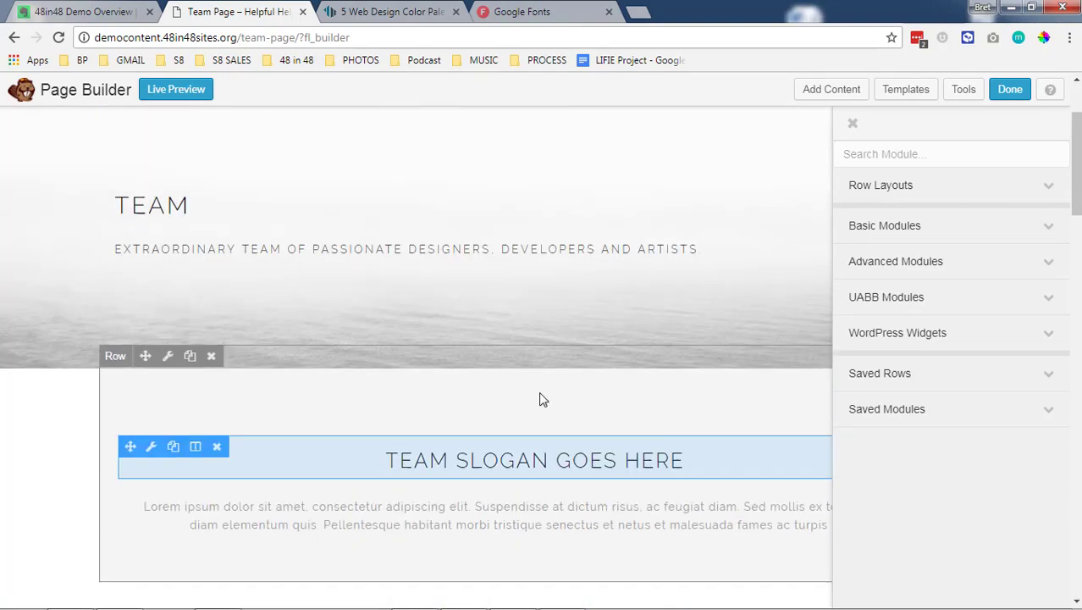
scroll(391, 394, "up", 2)
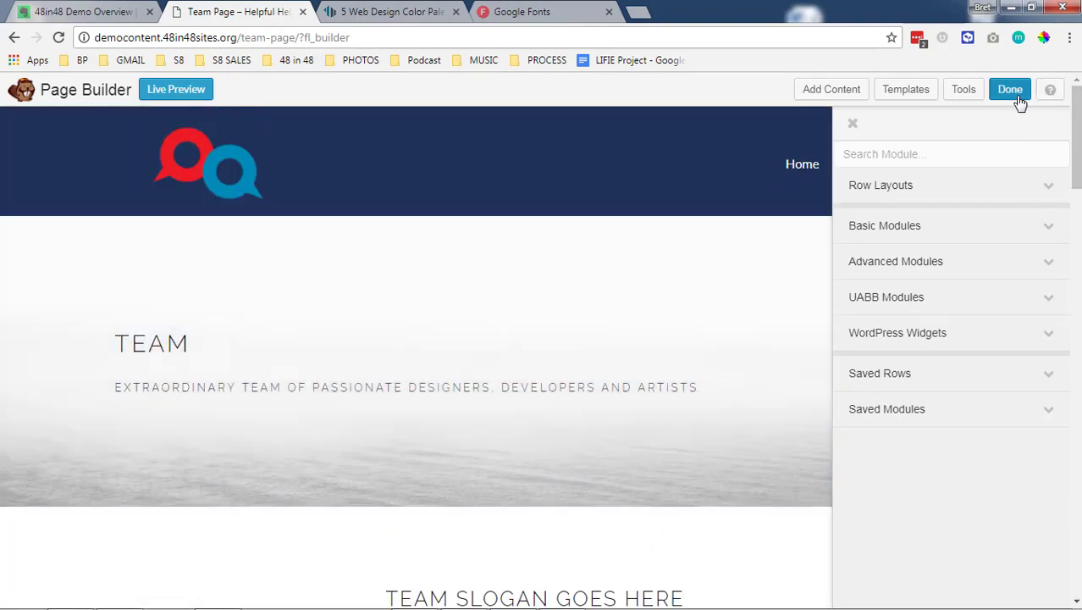
left_click(1016, 97)
left_click(569, 311)
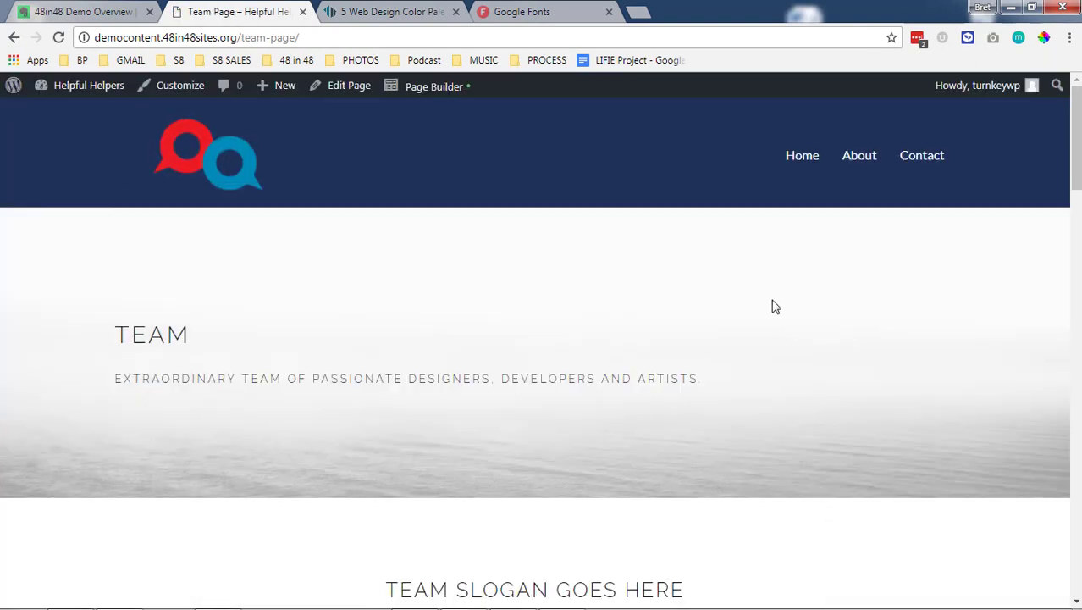
Check the published team page, reopen it in Page Builder and delete the TEAM banner row above the slogan.
scroll(159, 378, "down", 5)
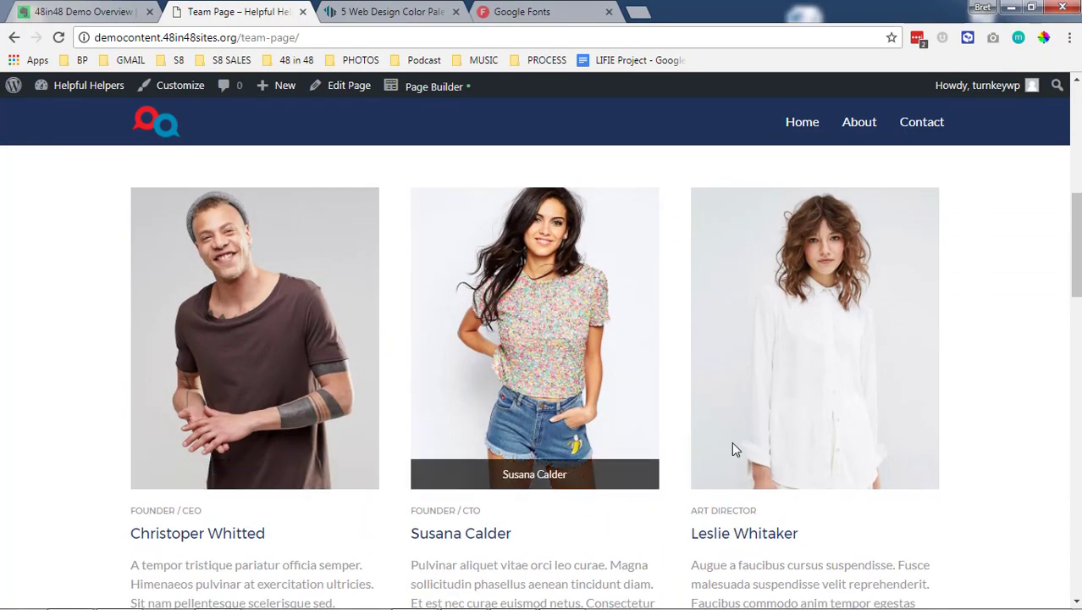
scroll(762, 444, "down", 5)
scroll(315, 424, "down", 10)
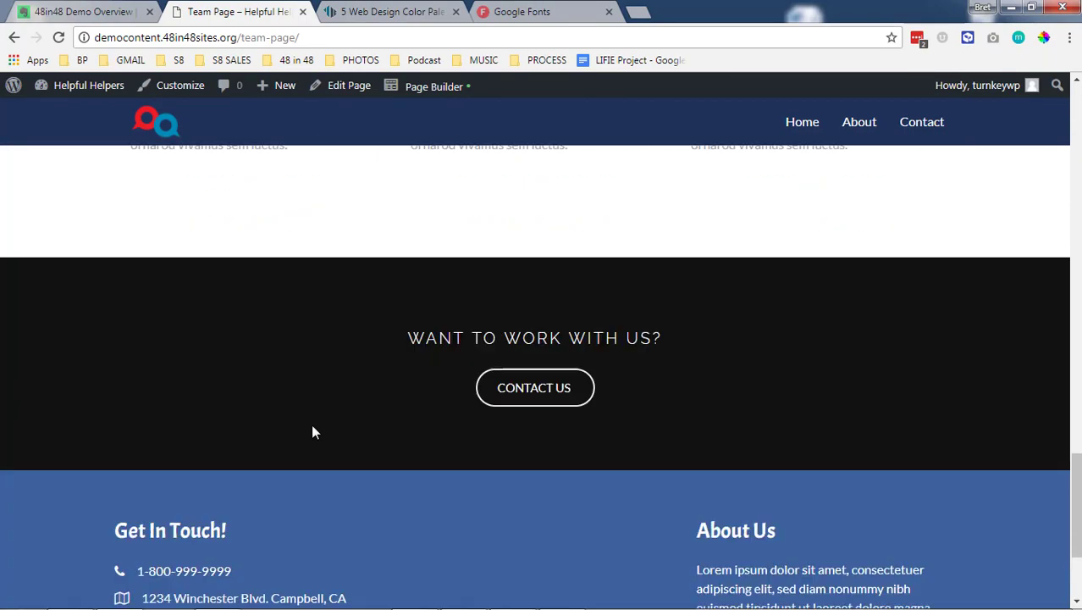
scroll(339, 453, "up", 15)
scroll(356, 459, "up", 5)
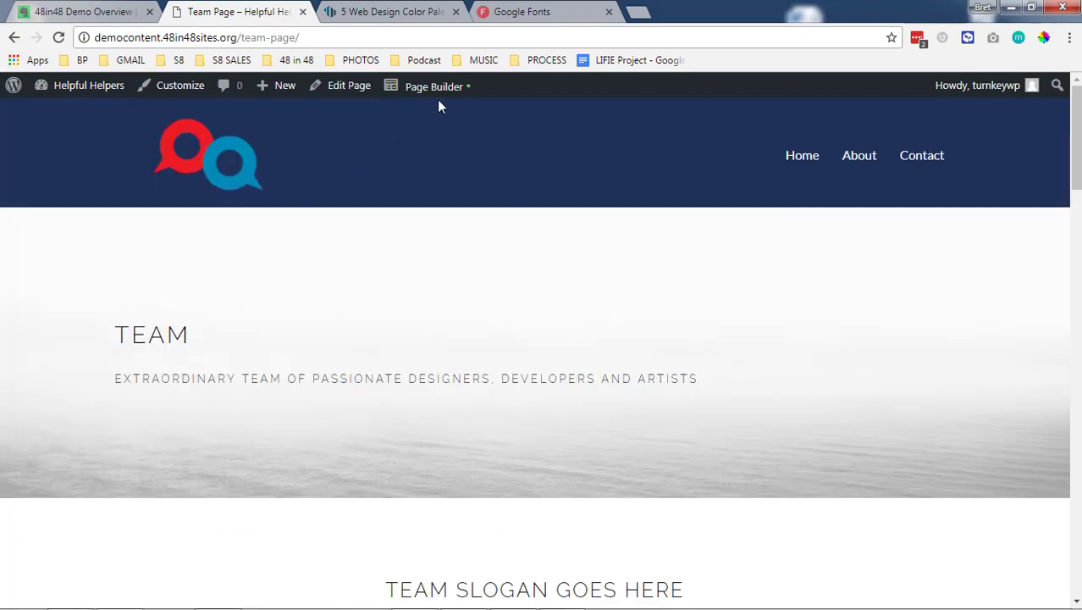
mouse_move(441, 99)
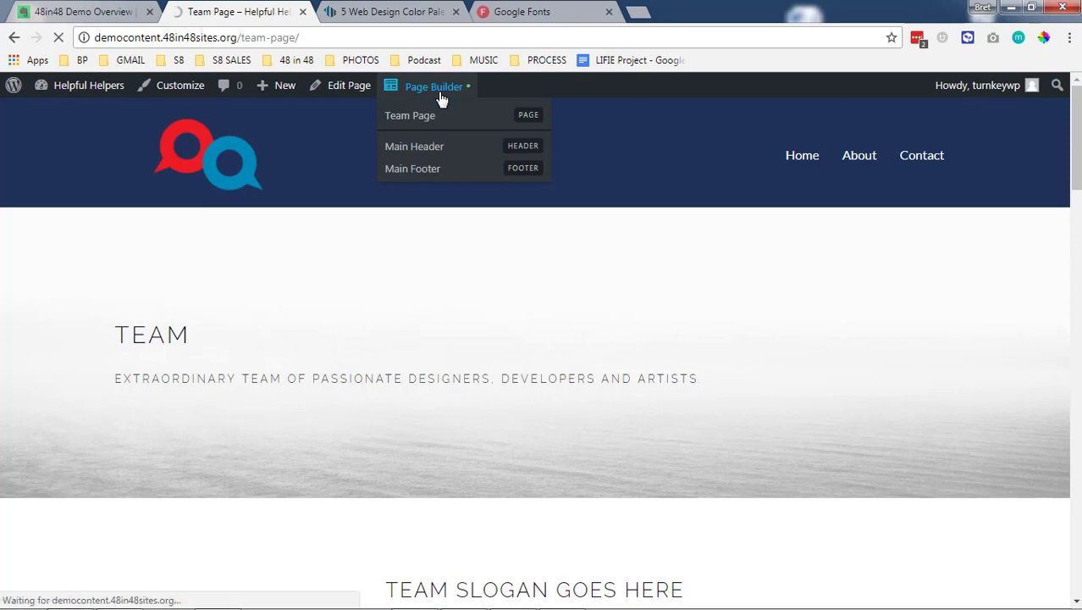
scroll(386, 400, "down", 2)
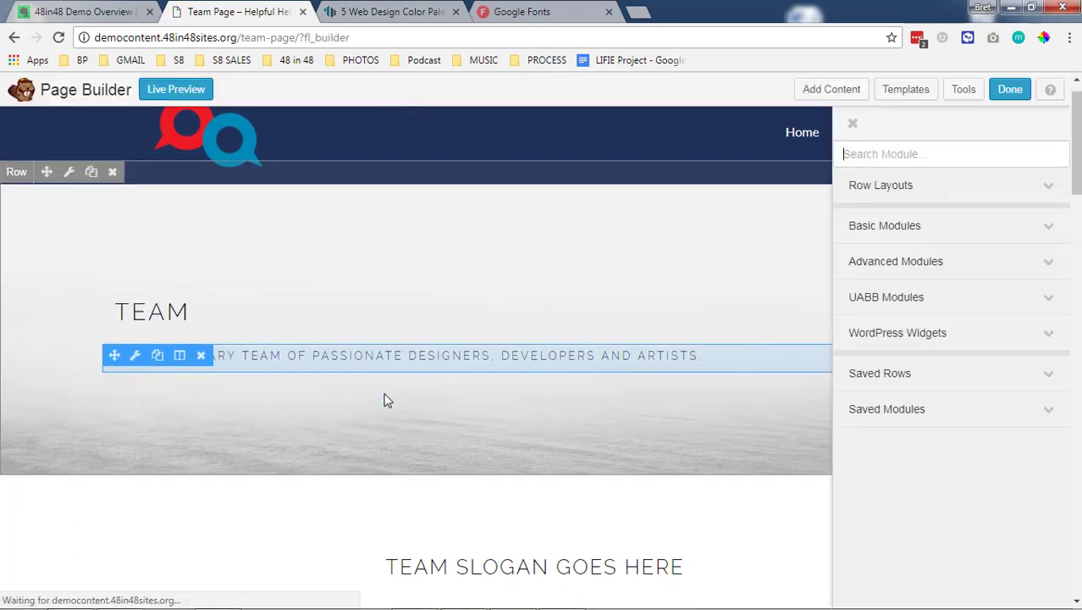
scroll(334, 337, "up", 2)
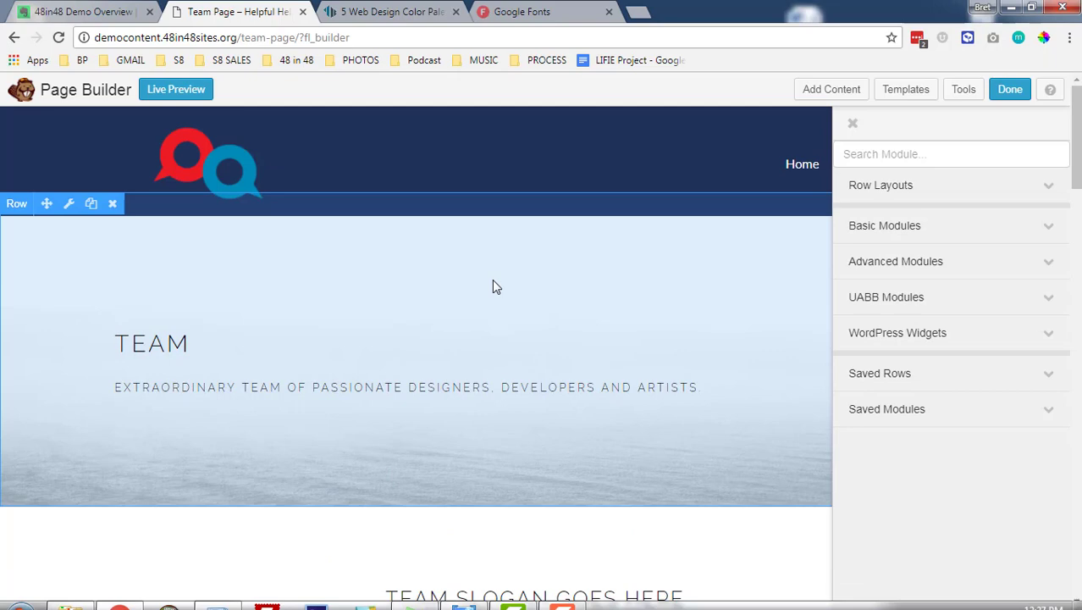
left_click(112, 204)
left_click(625, 121)
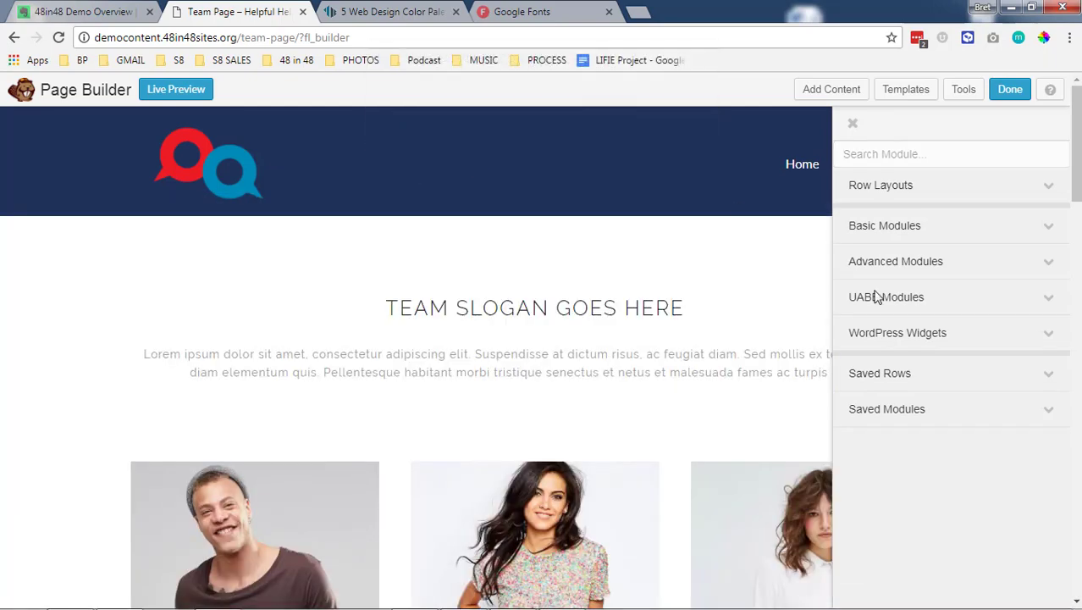
Set the font and font size of the "TEAM SLOGAN GOES HERE" heading to Default and save the heading settings.
left_click(473, 320)
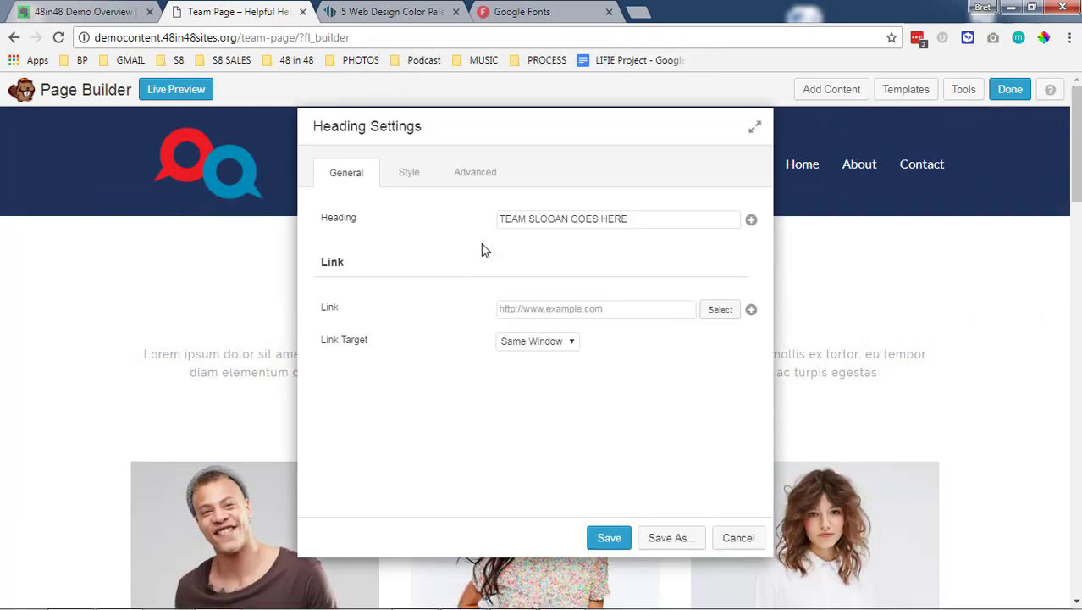
left_click(406, 172)
scroll(394, 350, "down", 2)
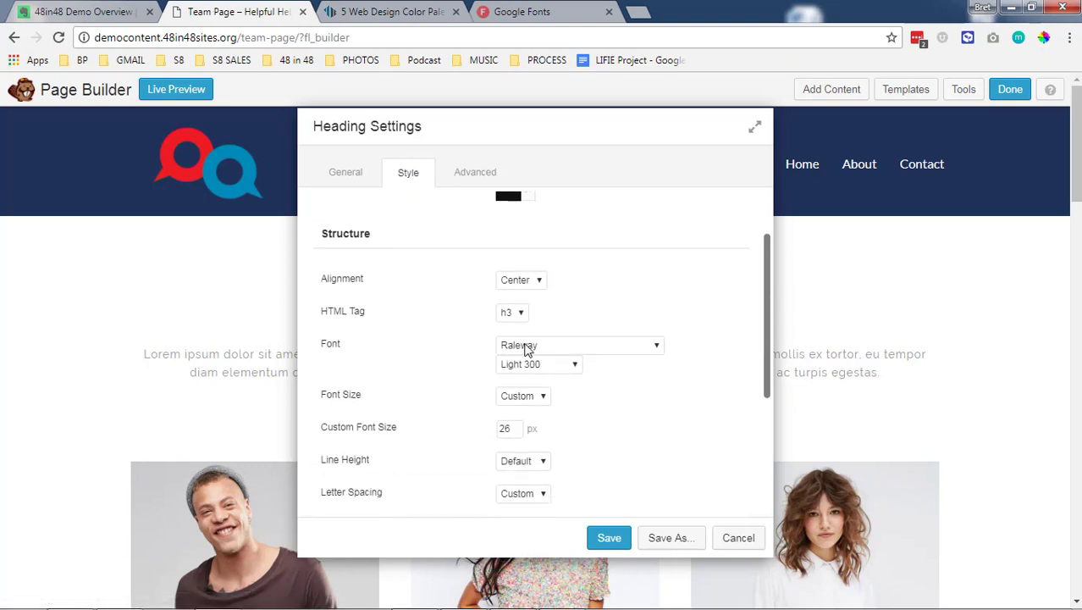
left_click(525, 345)
left_click_drag(657, 533, 663, 369)
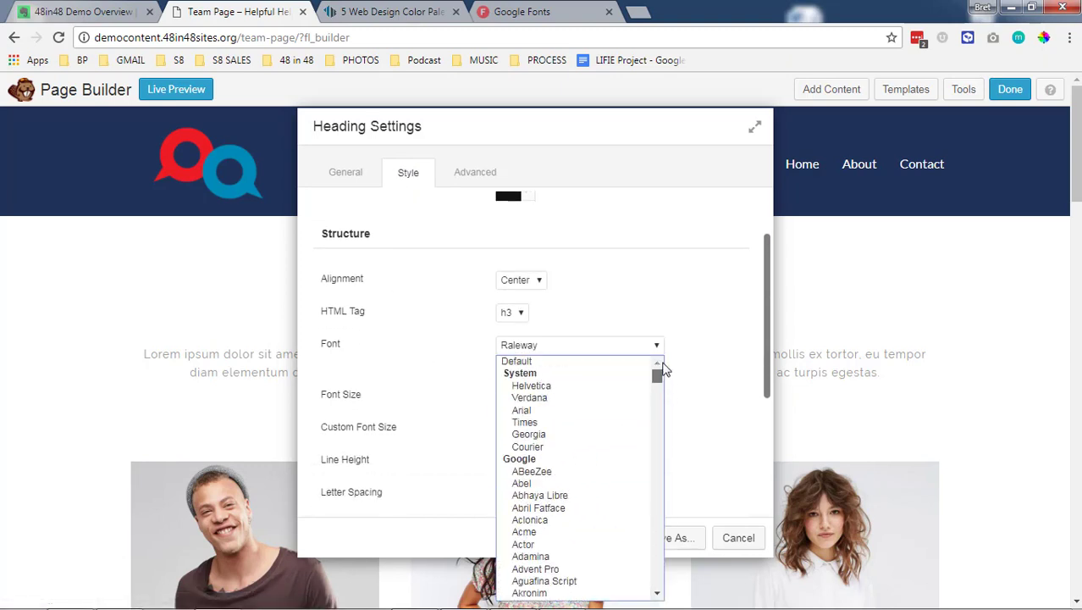
left_click(516, 361)
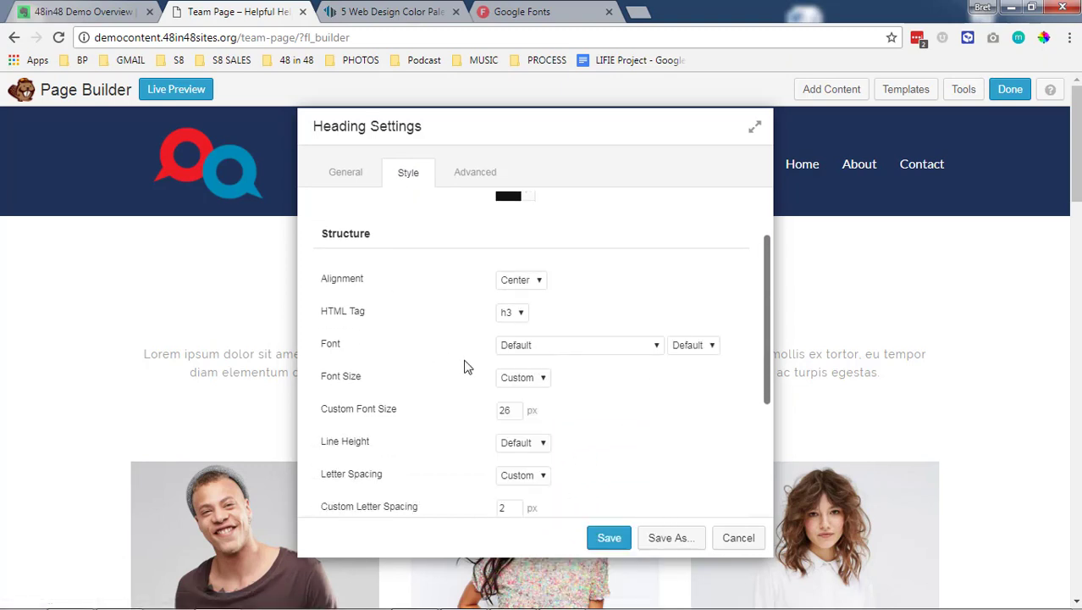
left_click(518, 393)
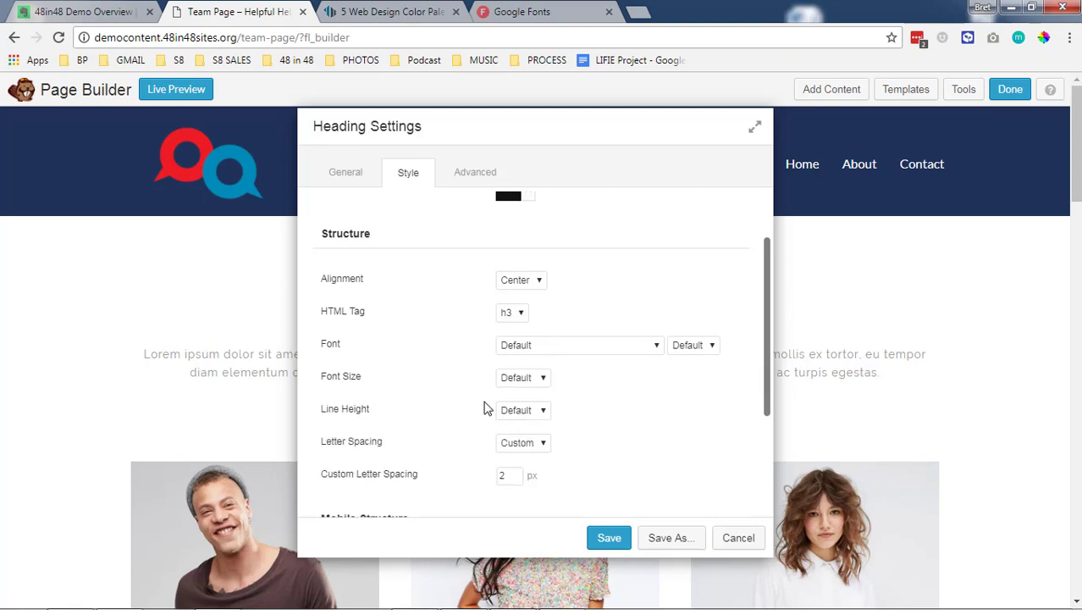
left_click(609, 539)
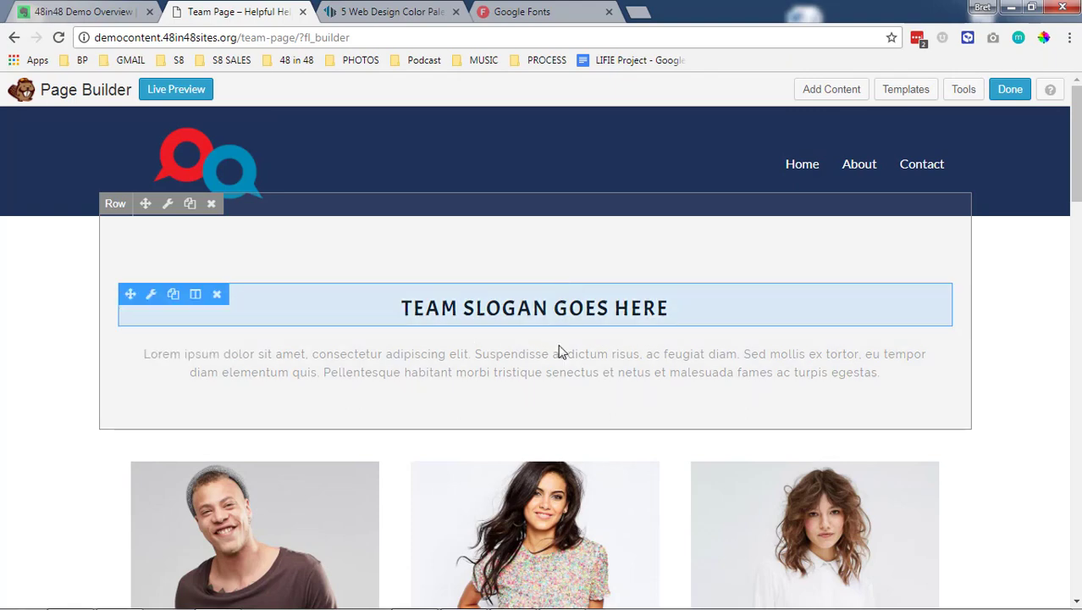
Set the font and font size of the Lorem ipsum text below the team slogan to Default and save the heading settings.
left_click(561, 370)
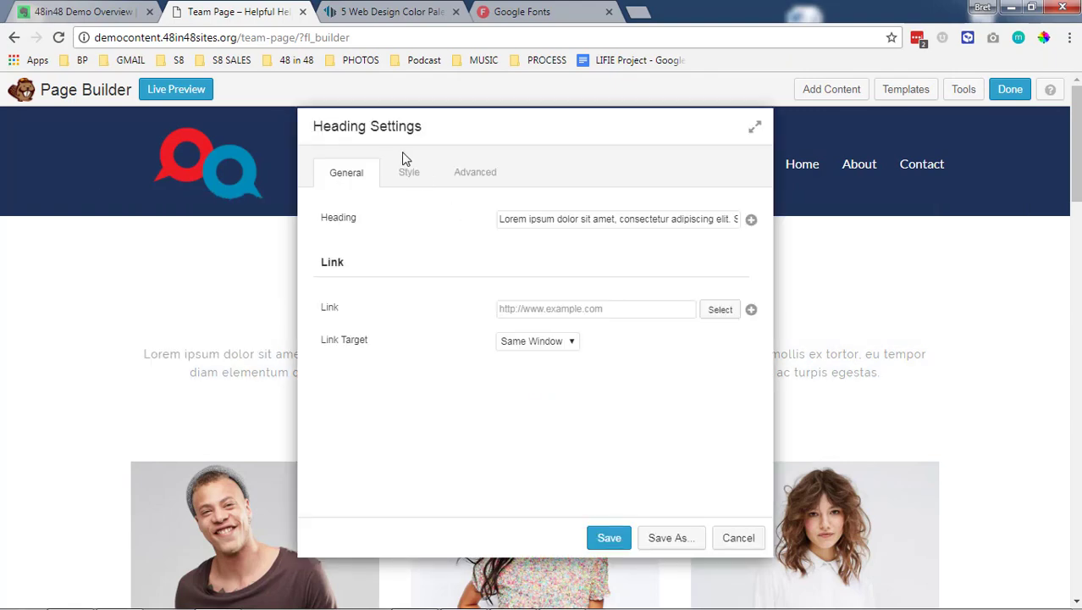
left_click(409, 172)
scroll(485, 321, "down", 1)
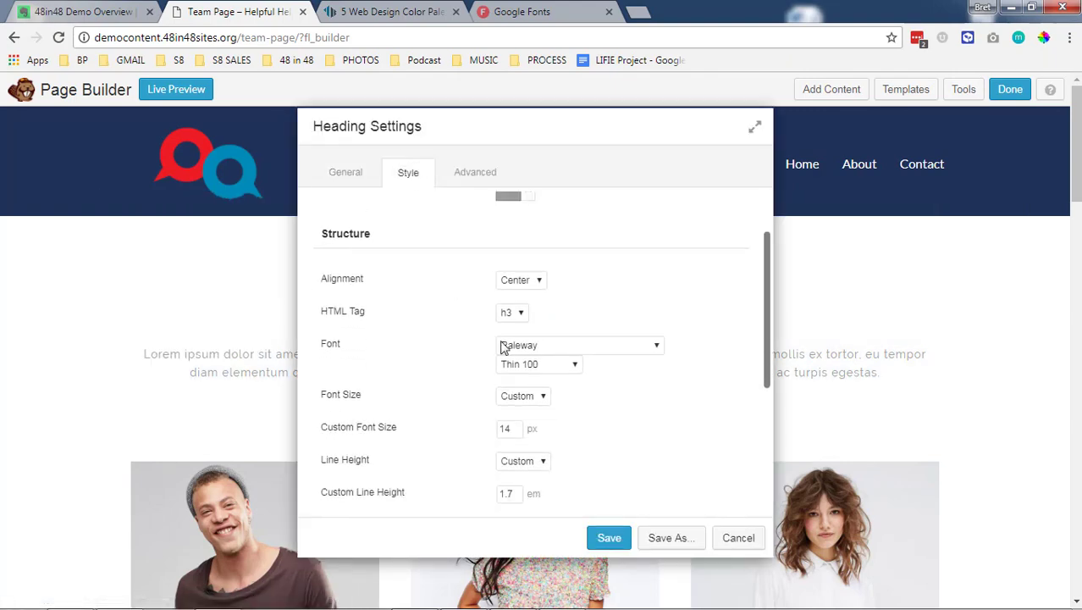
left_click(503, 345)
left_click_drag(657, 537, 657, 362)
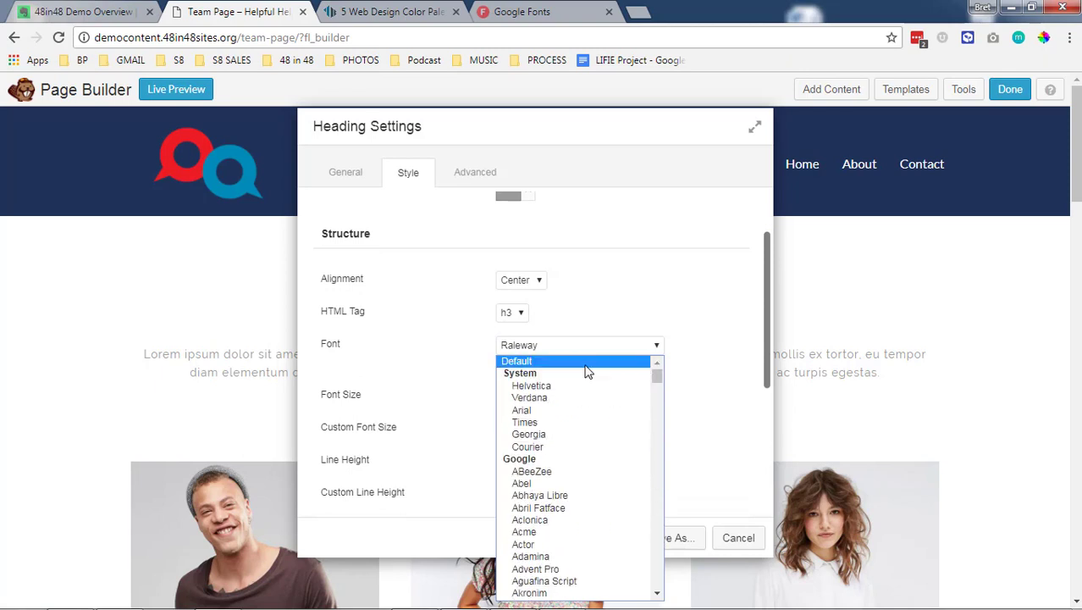
left_click(588, 363)
left_click(532, 384)
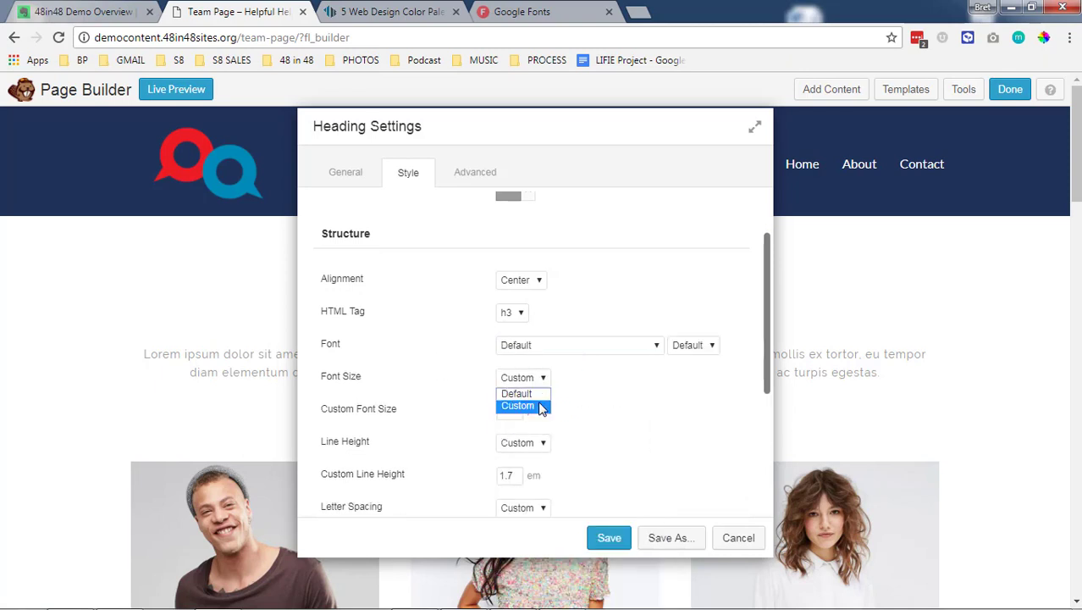
left_click(527, 390)
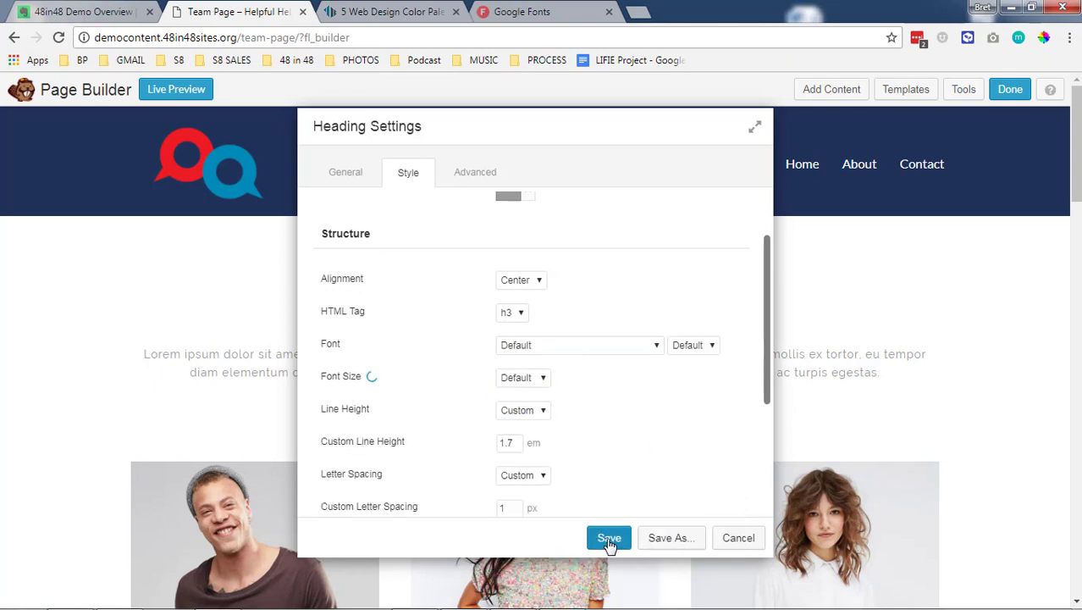
left_click(609, 538)
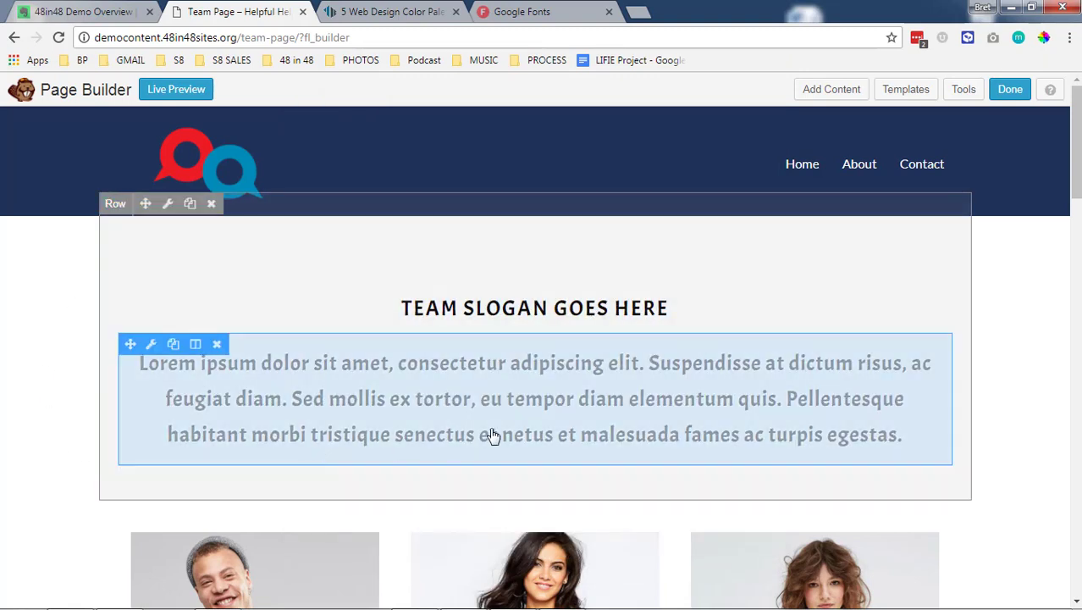
Switch the font size of the Lorem ipsum text below the slogan to Custom at 14 px and save the heading settings.
left_click(493, 435)
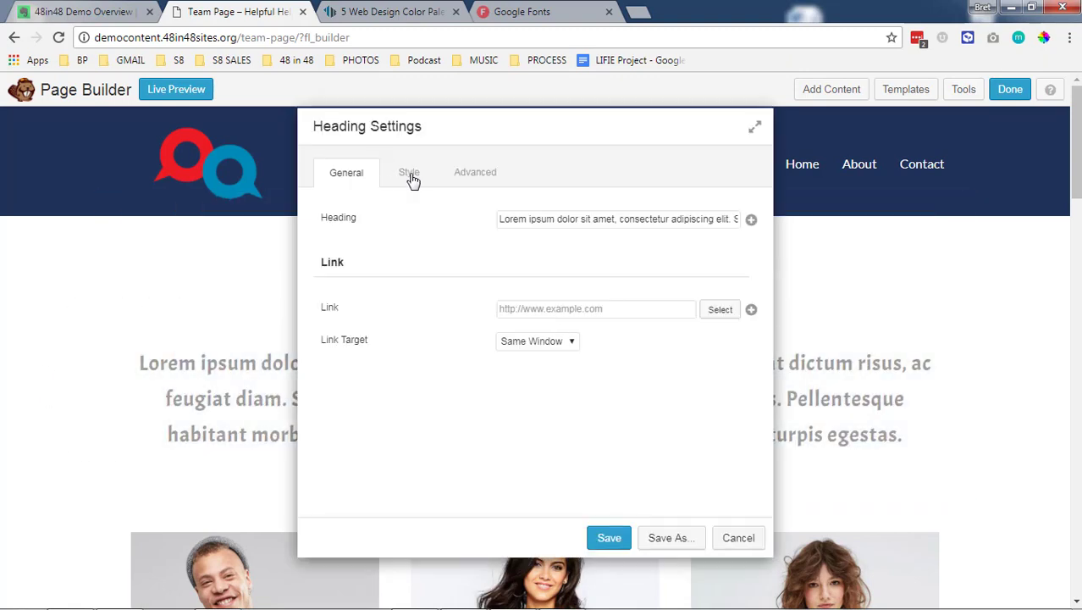
left_click(409, 175)
scroll(551, 415, "down", 2)
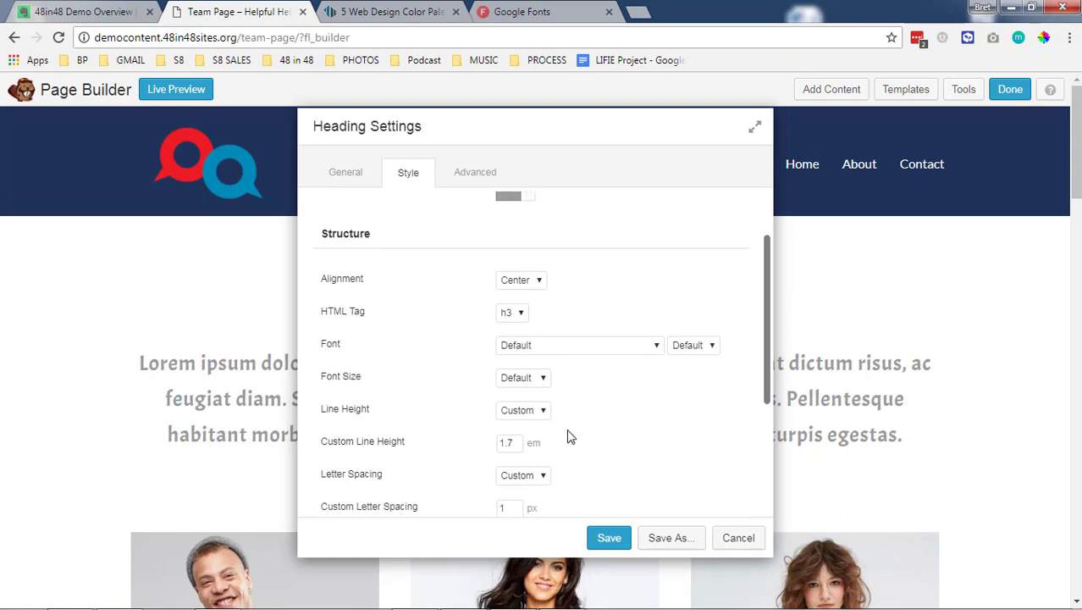
left_click(517, 405)
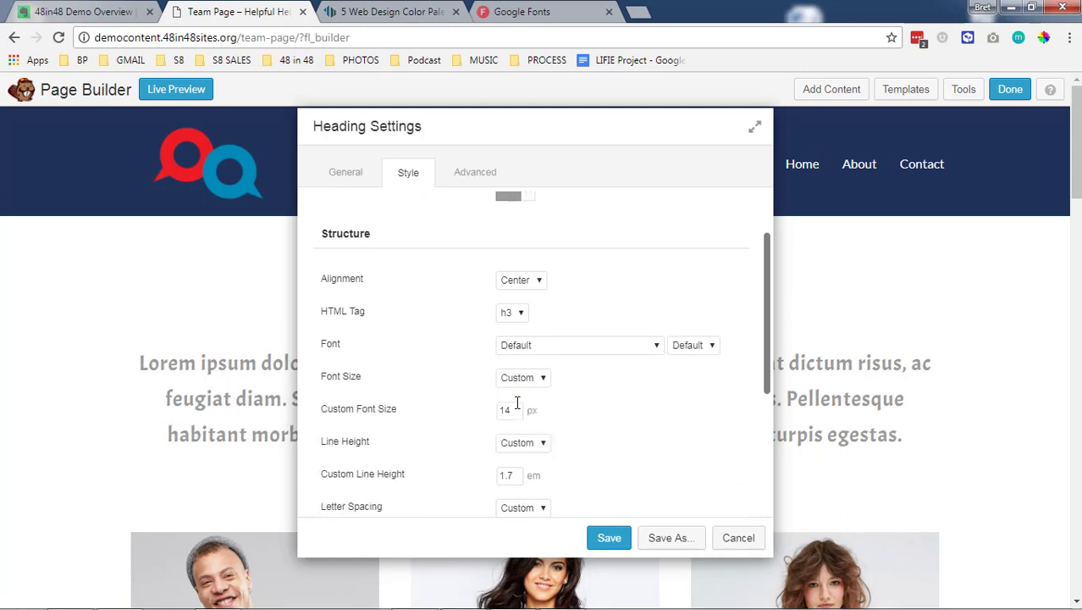
left_click(623, 535)
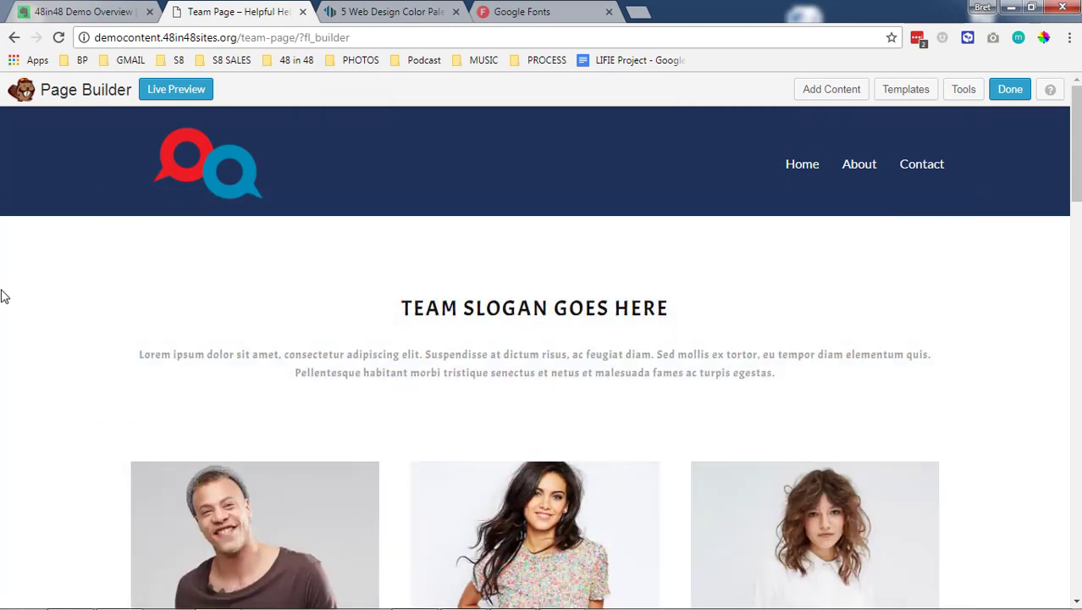
Examine the General and Advanced photo settings of the first team member's picture, and close them without saving.
scroll(7, 283, "down", 1)
scroll(28, 273, "down", 4)
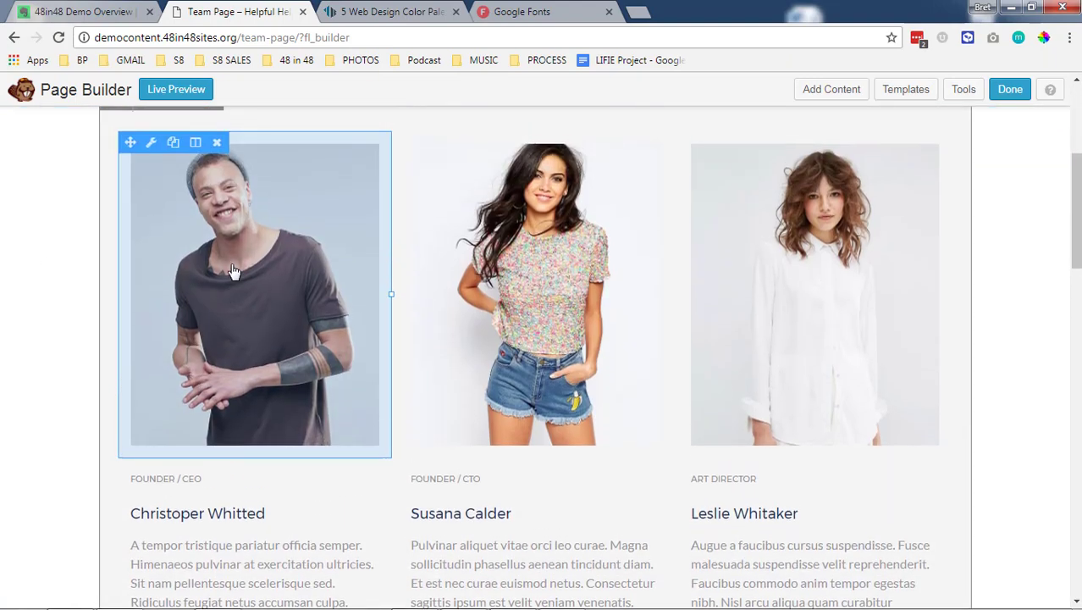
left_click(276, 281)
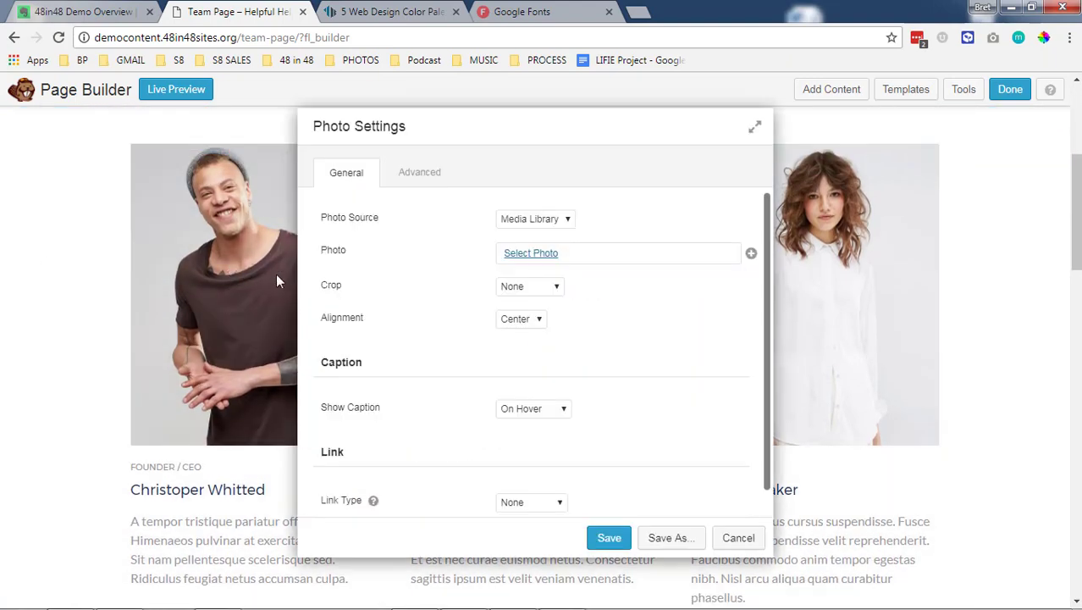
scroll(440, 258, "down", 1)
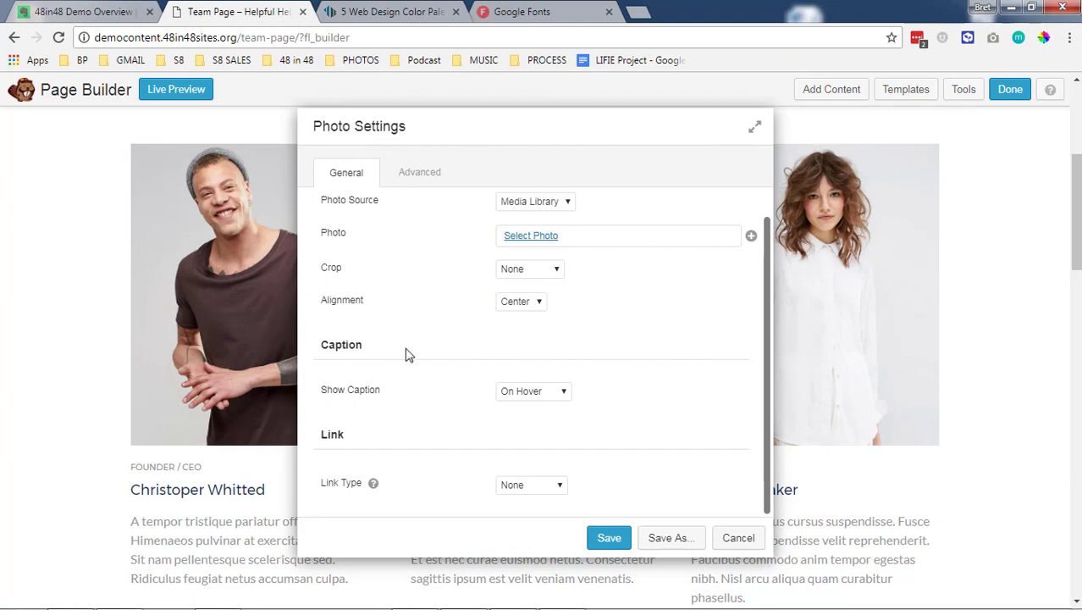
scroll(492, 420, "up", 1)
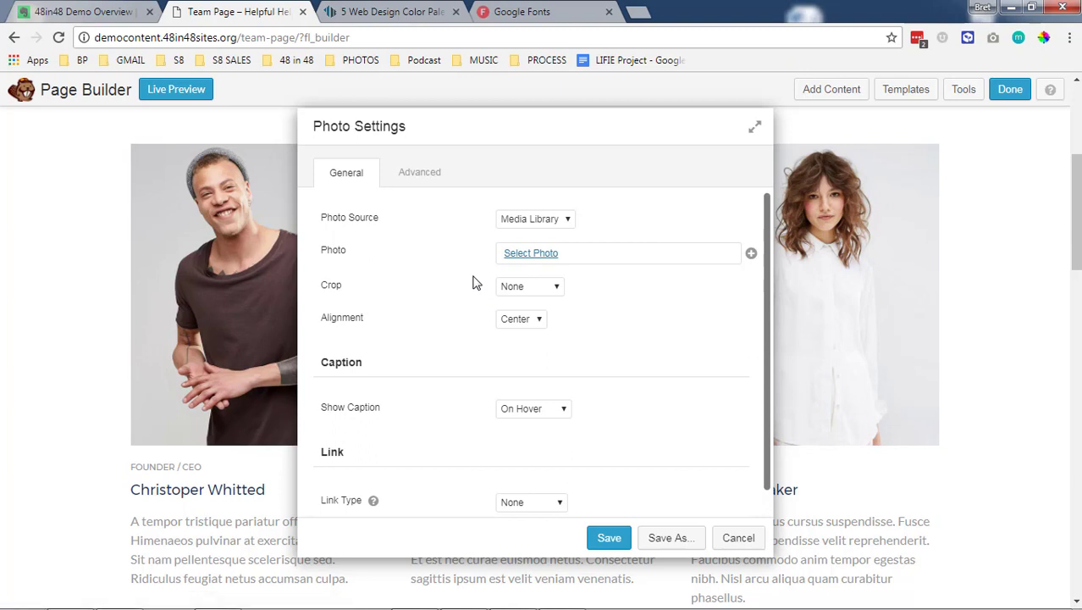
left_click(422, 174)
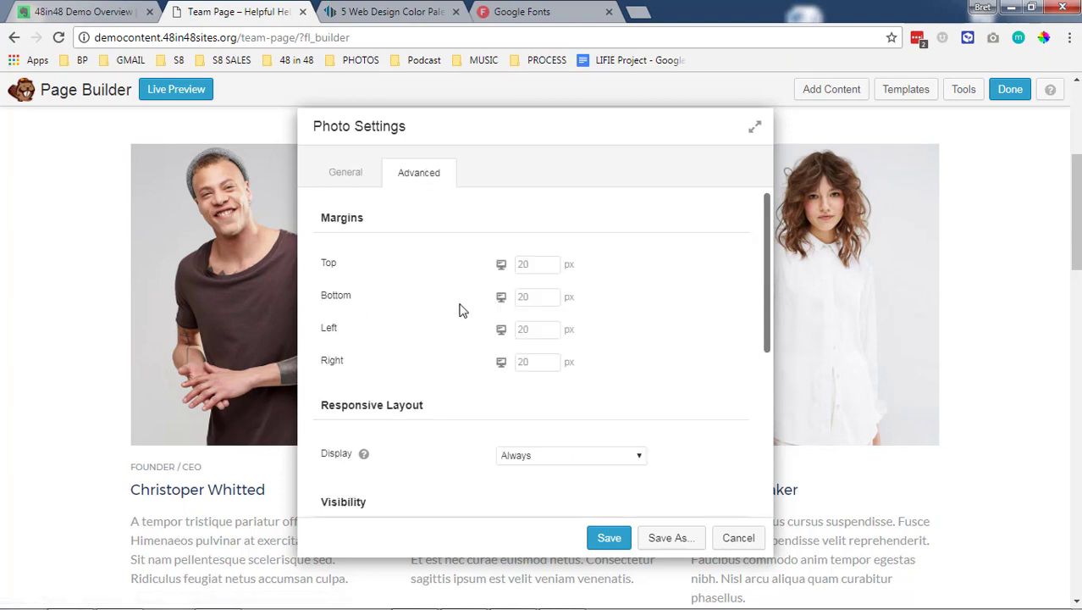
left_click(363, 181)
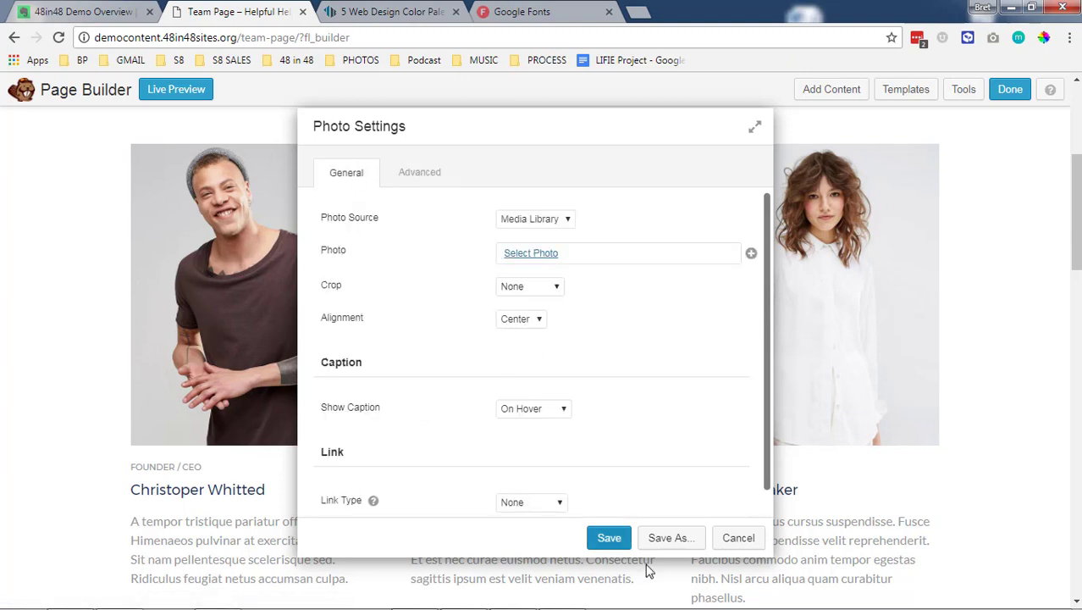
left_click(736, 538)
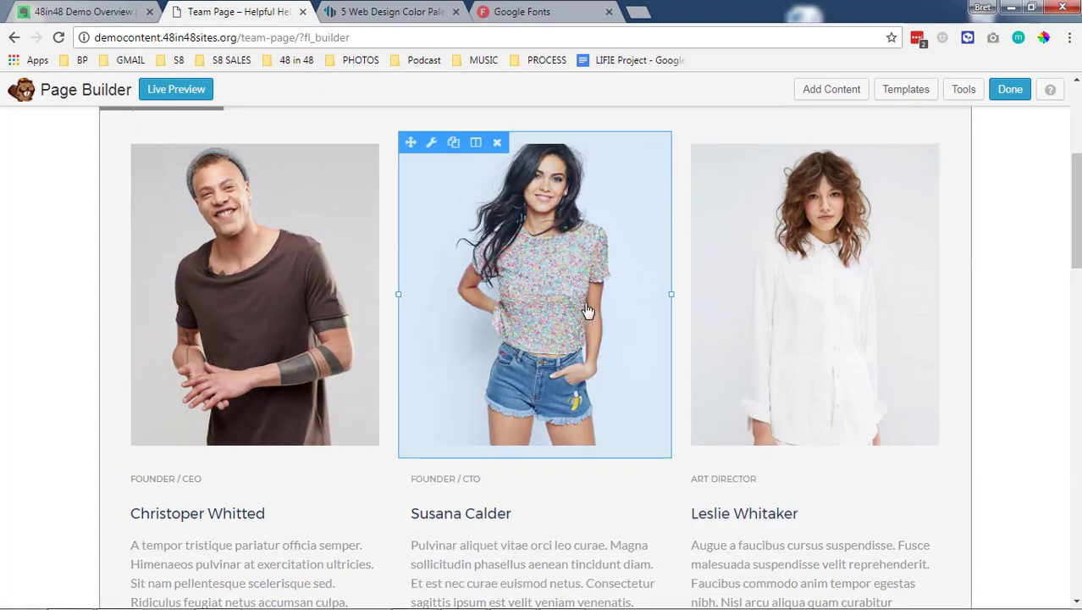
Inspect the style settings of the first team member's name heading and close them without saving.
scroll(375, 249, "down", 2)
left_click(256, 361)
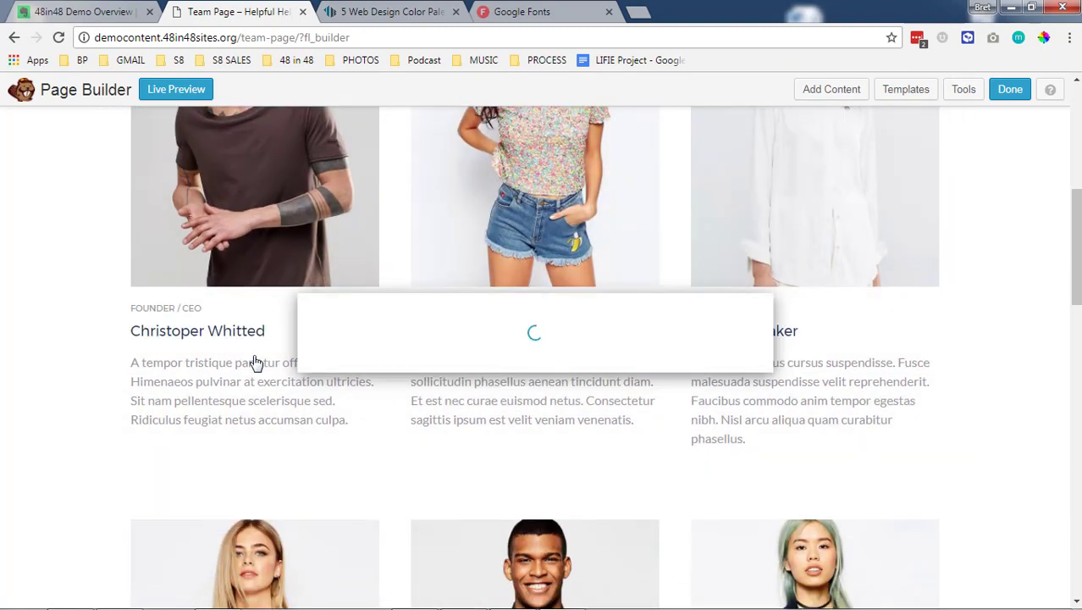
left_click(410, 179)
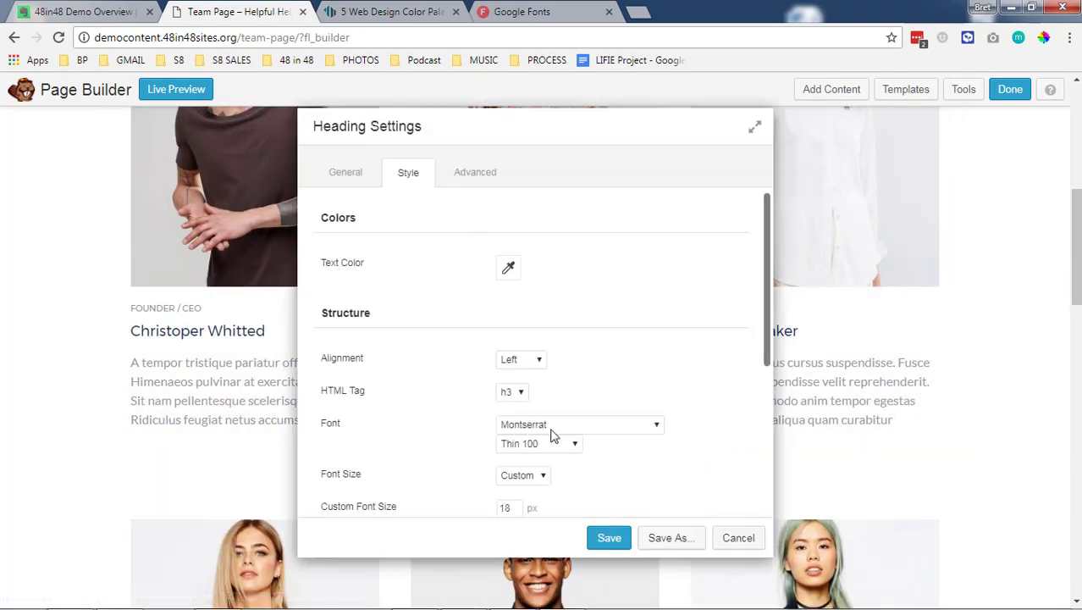
left_click(739, 542)
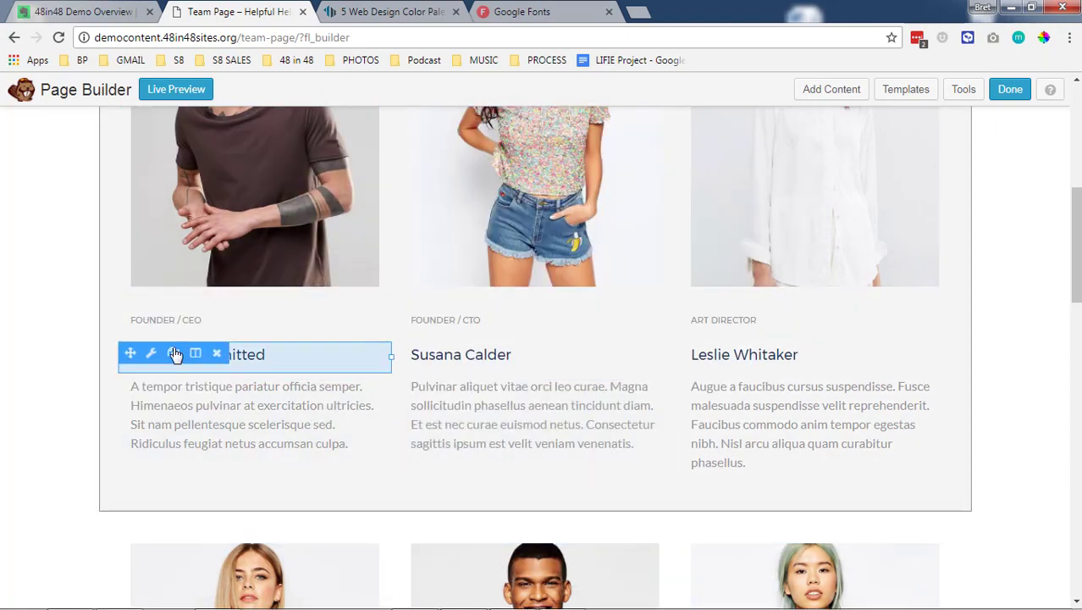
Look over the remaining team rows and feature columns, finish editing and publish the changes.
scroll(2, 288, "down", 1)
scroll(411, 254, "down", 12)
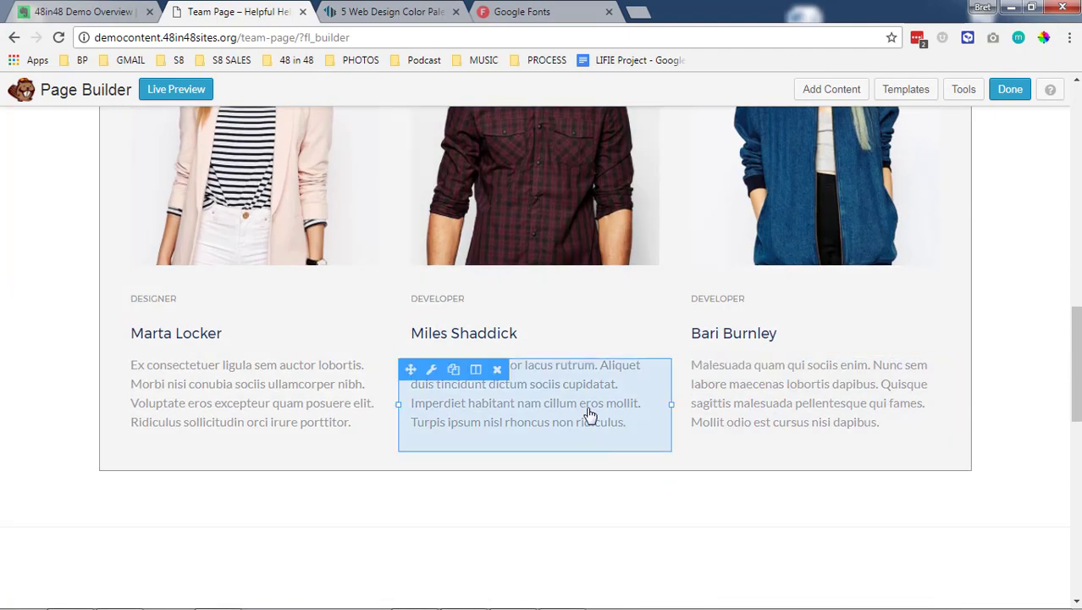
scroll(263, 407, "up", 4)
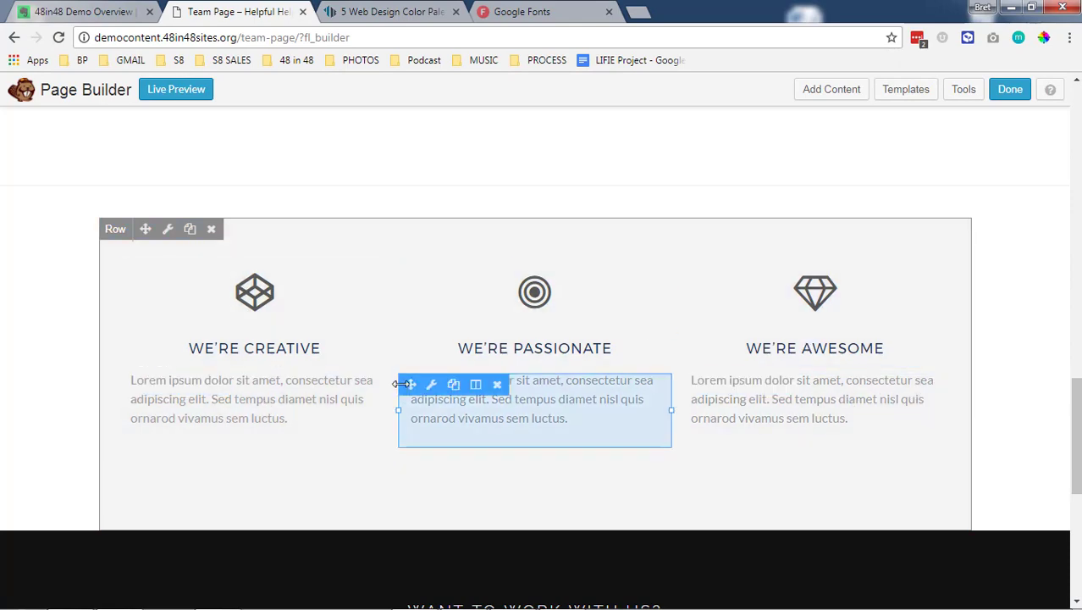
scroll(285, 403, "up", 8)
left_click(1009, 89)
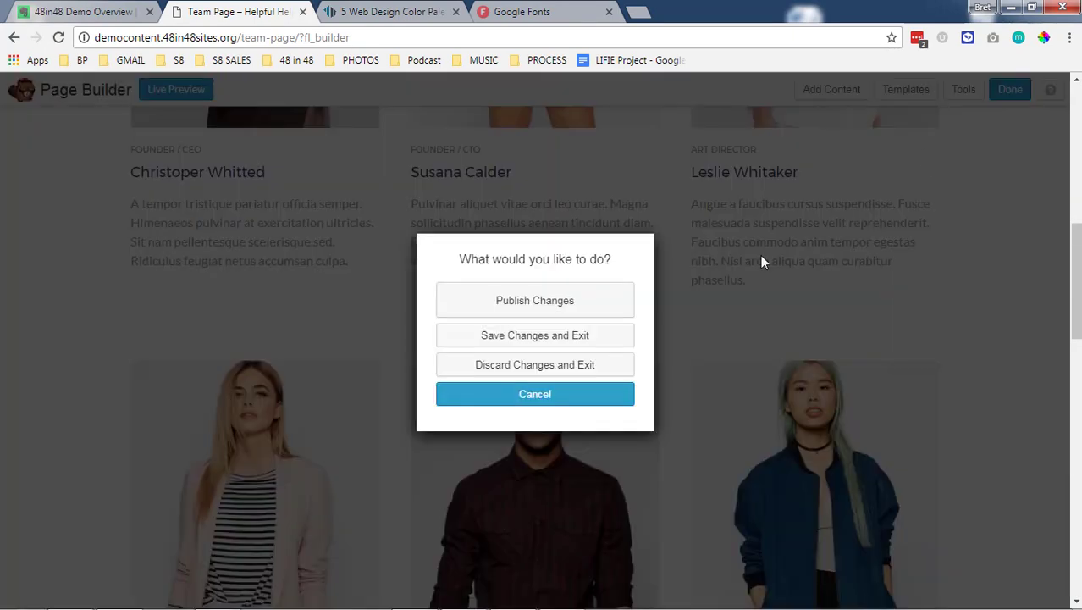
left_click(606, 300)
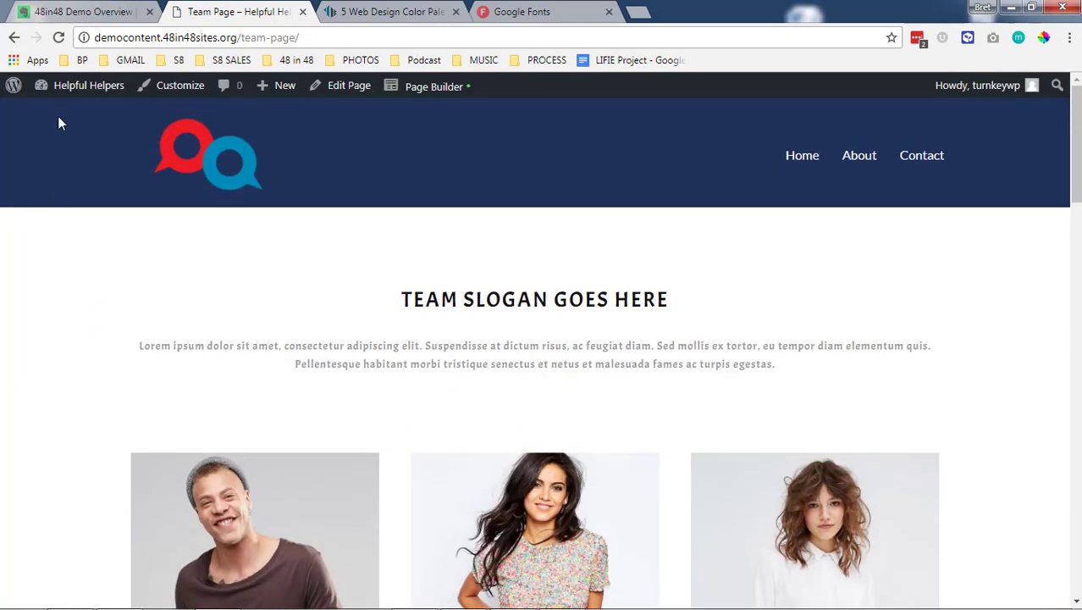
Go to the WordPress dashboard and open the Template Cloud in the UABB settings.
mouse_move(73, 87)
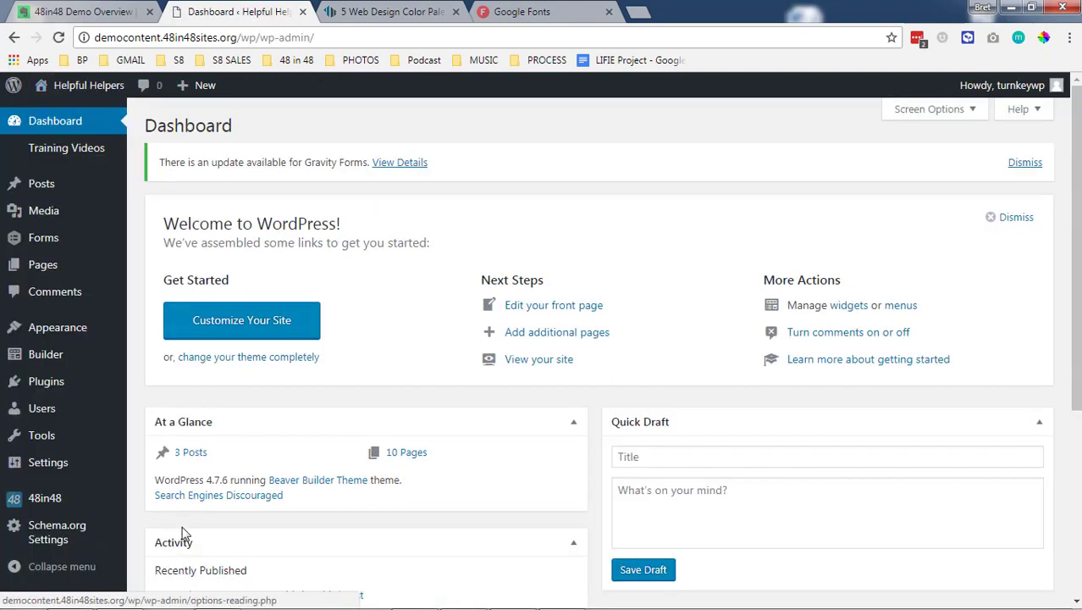
scroll(128, 494, "down", 1)
scroll(128, 493, "down", 1)
mouse_move(99, 476)
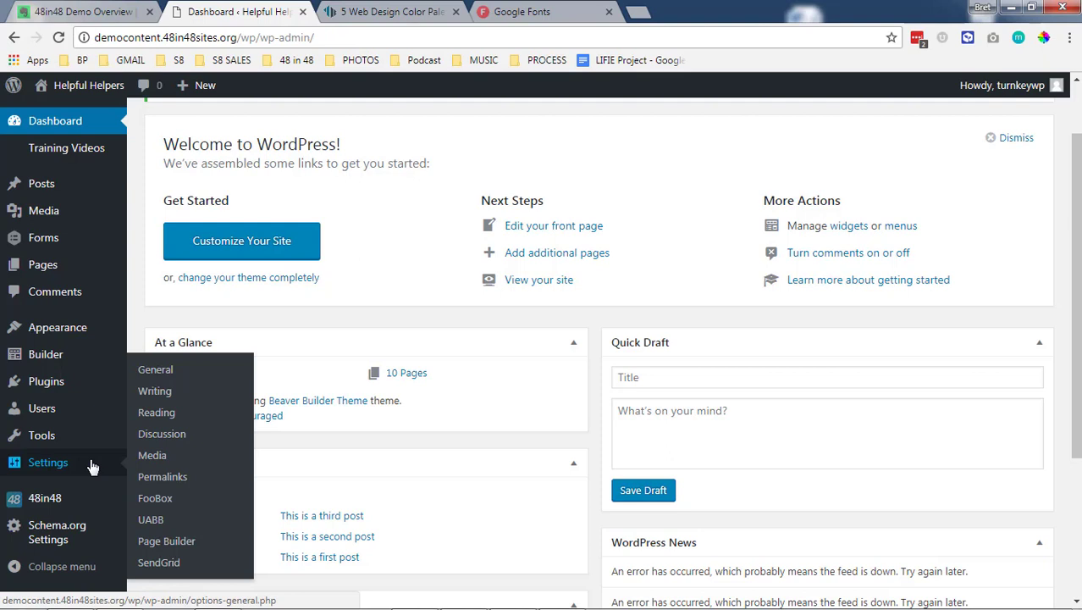
left_click(160, 525)
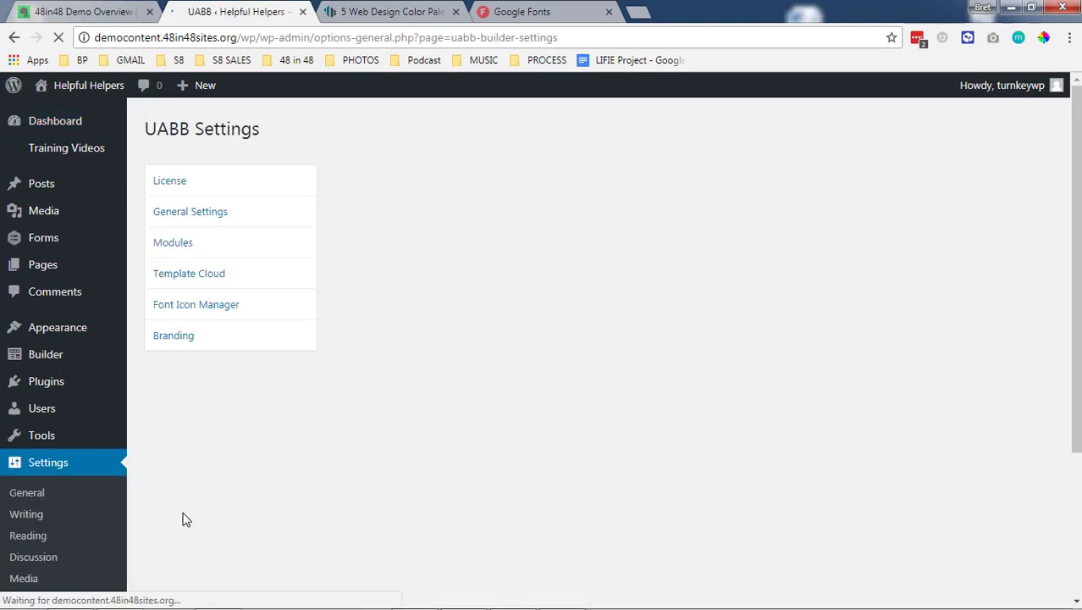
left_click(191, 272)
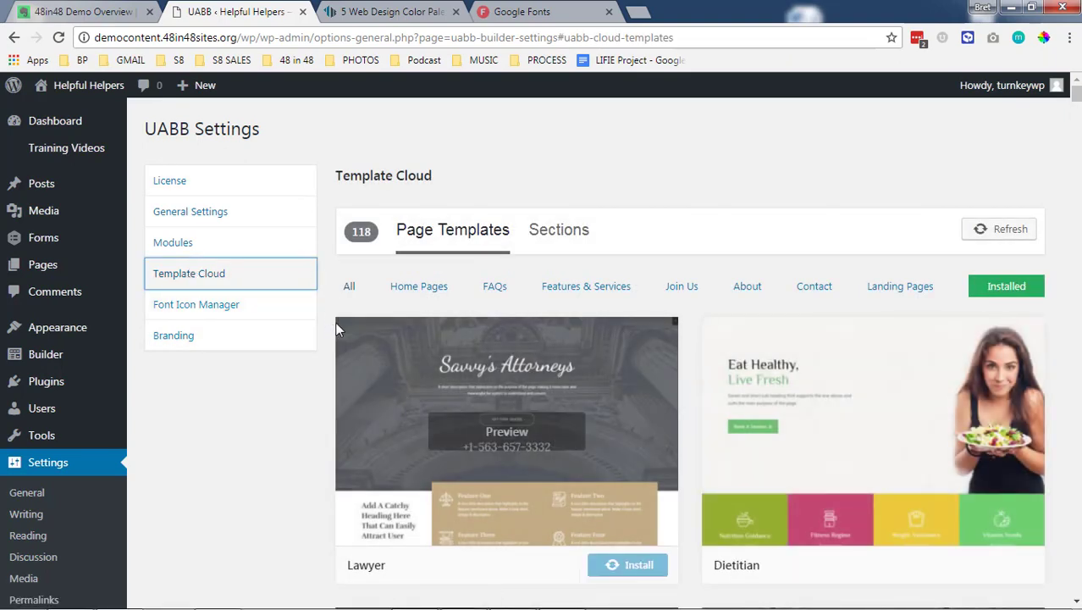
Browse the Template Cloud page templates by the Home Pages, Features & Services and About categories.
scroll(305, 279, "down", 3)
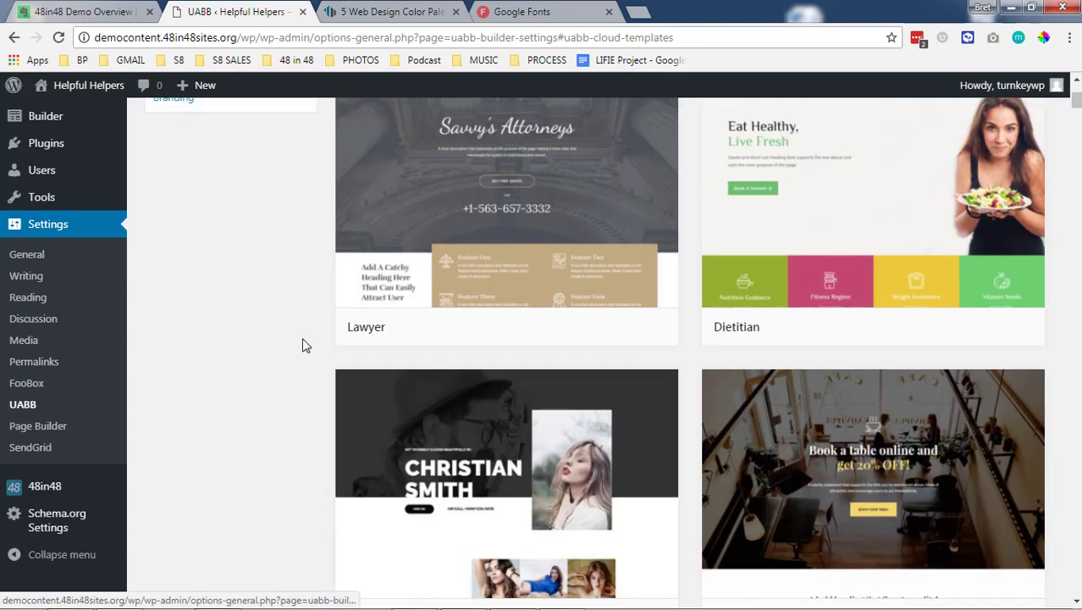
scroll(305, 343, "up", 3)
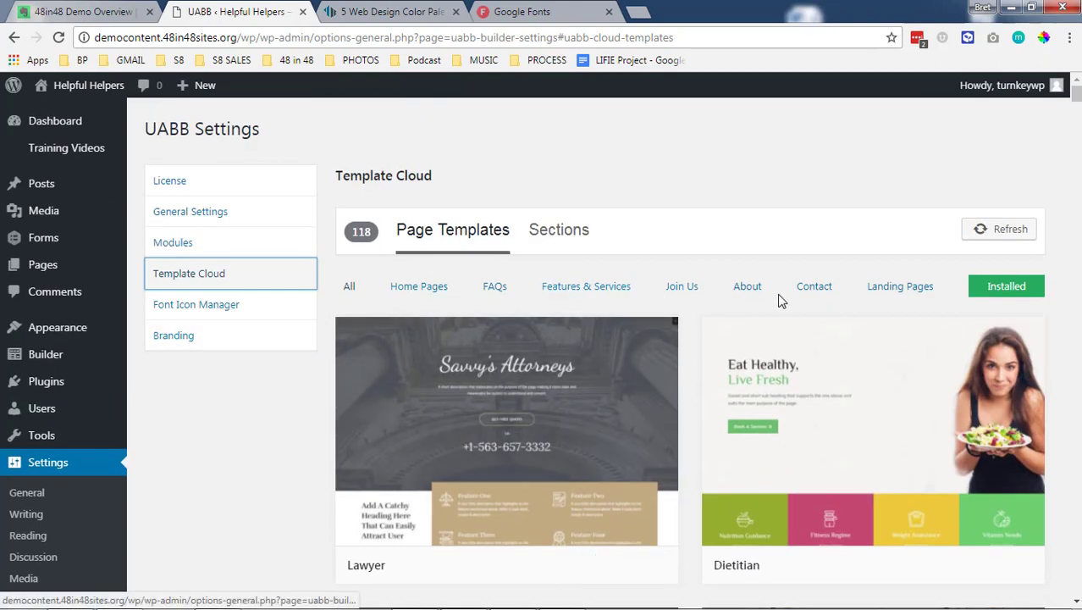
scroll(499, 355, "down", 1)
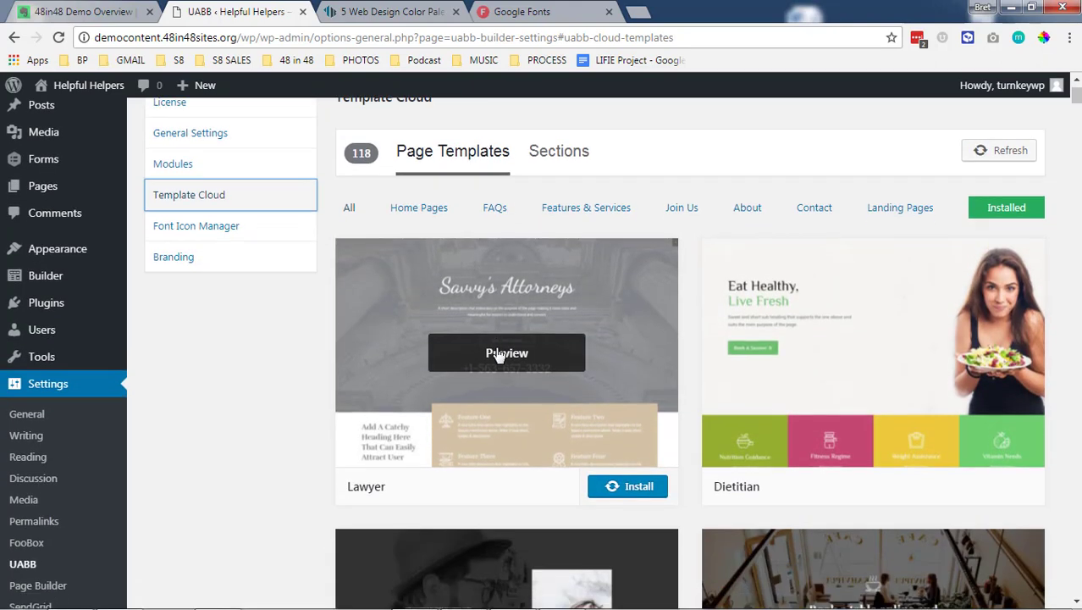
left_click(435, 209)
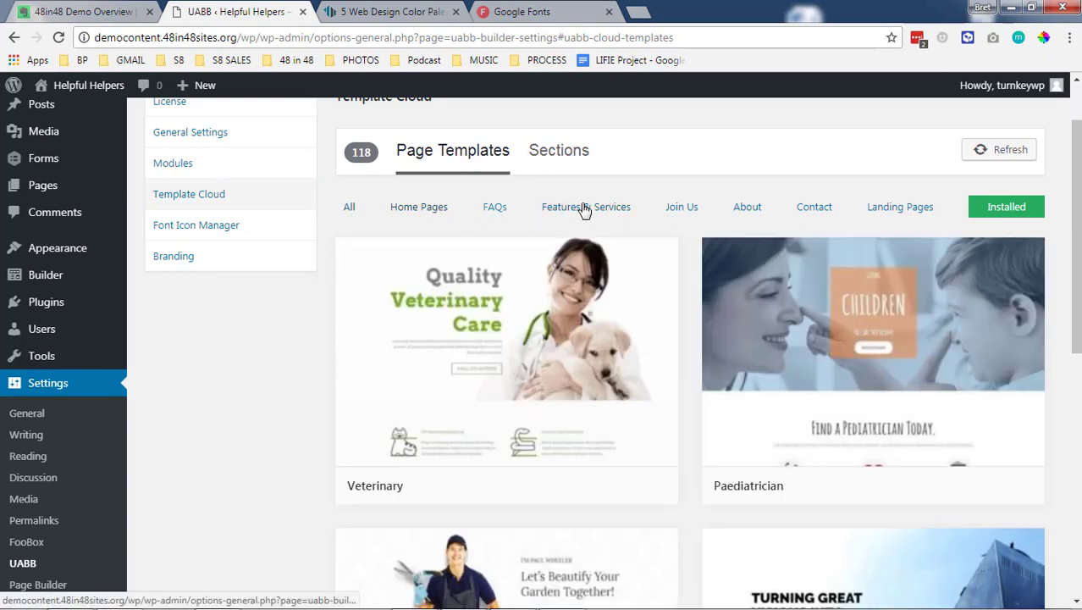
left_click(584, 209)
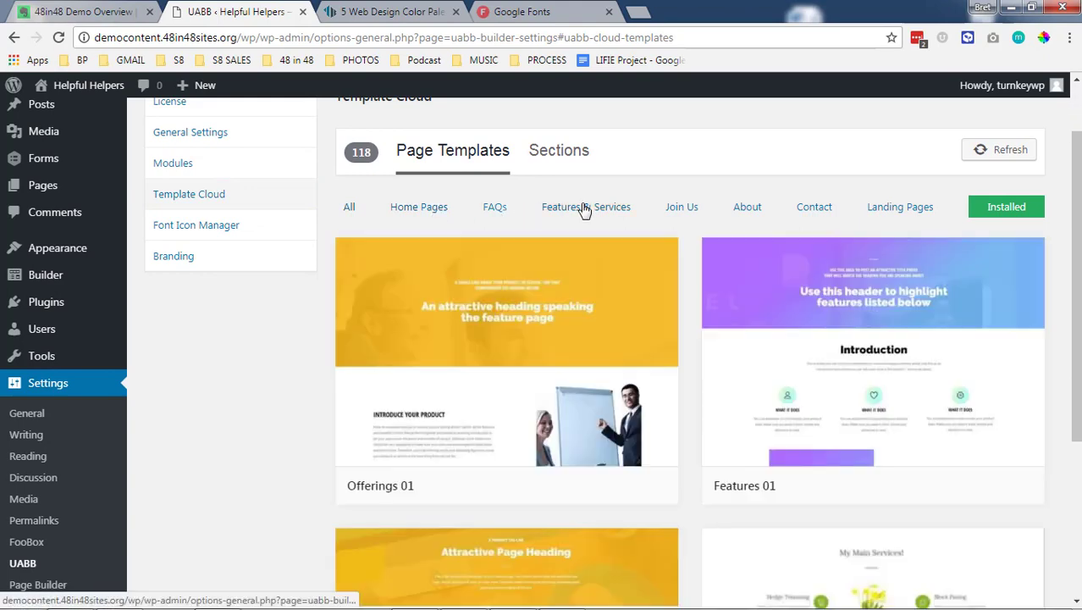
scroll(719, 170, "down", 1)
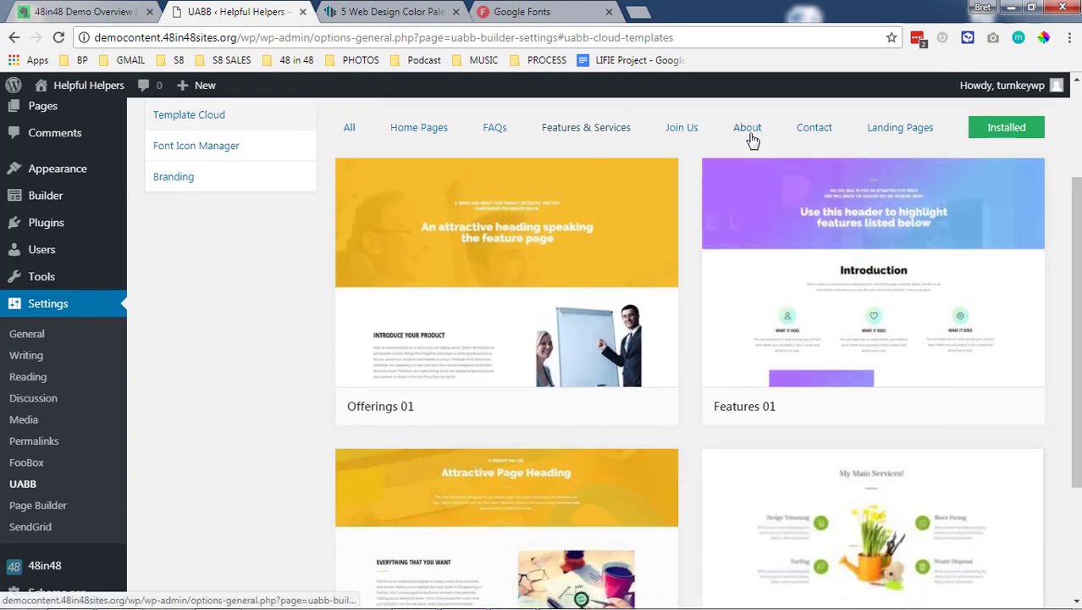
left_click(750, 135)
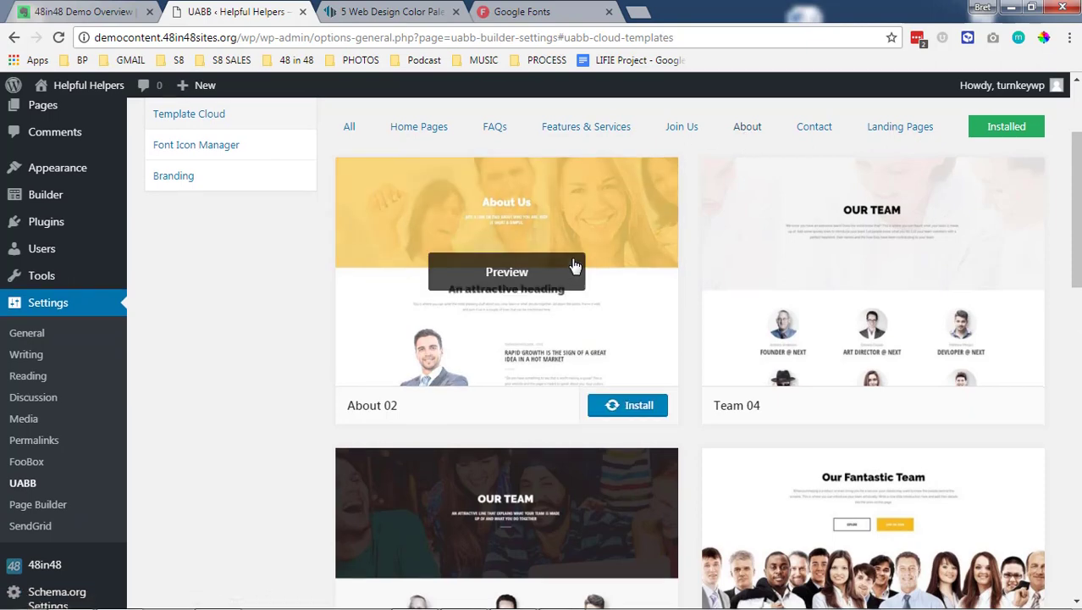
Find the About 05 page template in the About category, preview its layout, install it and close the preview.
scroll(556, 242, "down", 3)
scroll(551, 244, "down", 5)
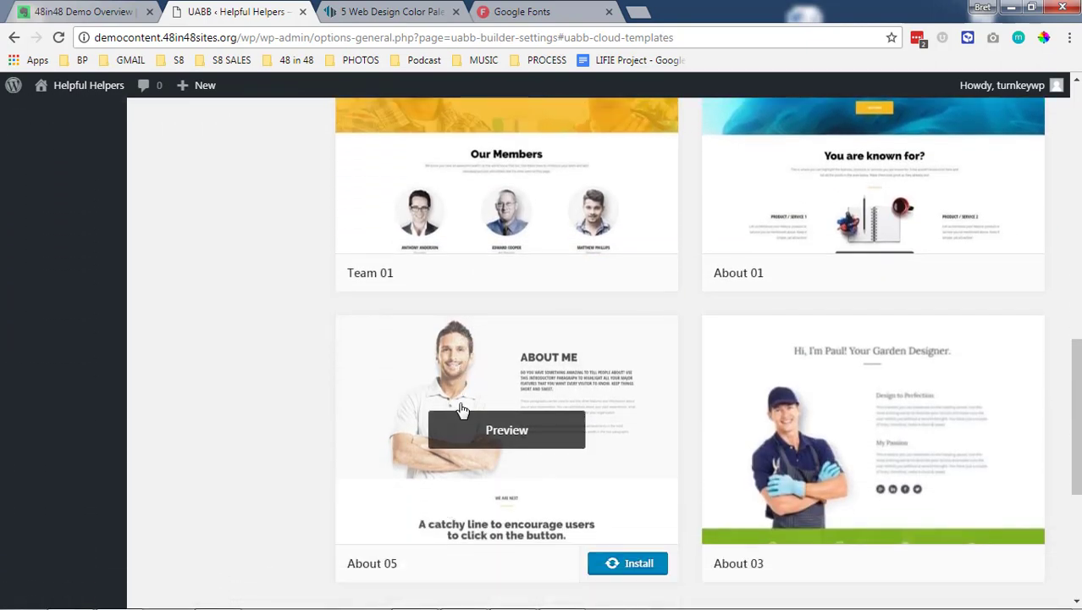
scroll(762, 347, "down", 3)
scroll(766, 491, "down", 1)
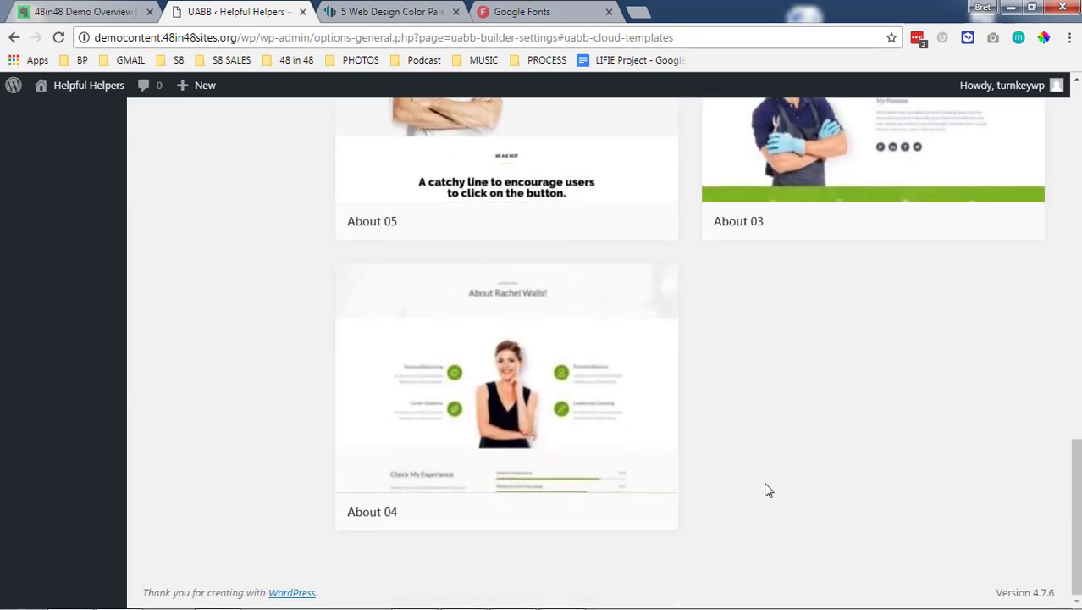
scroll(765, 491, "up", 4)
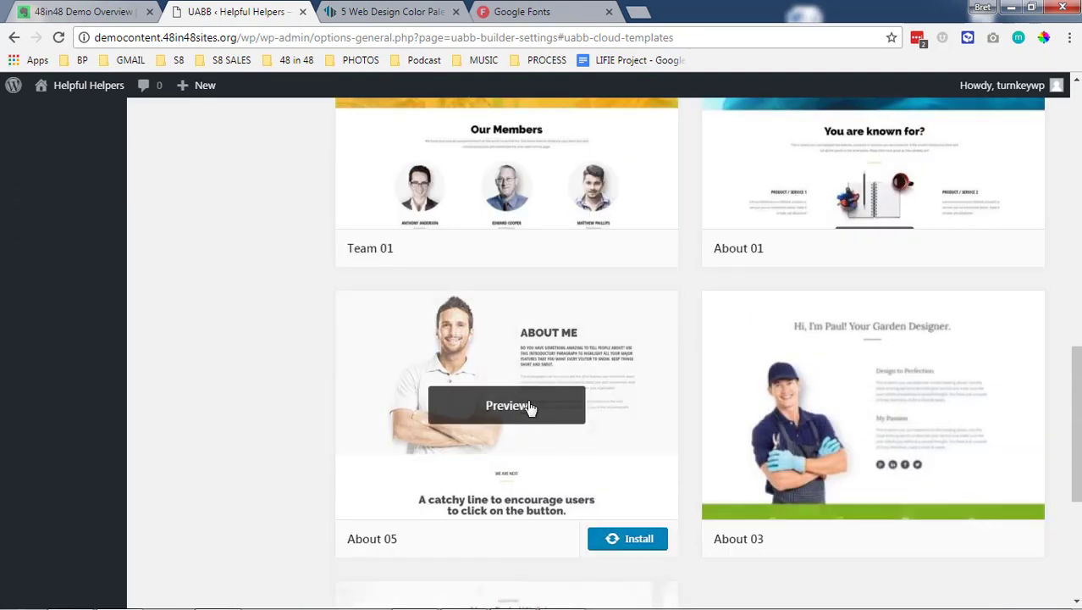
left_click(506, 406)
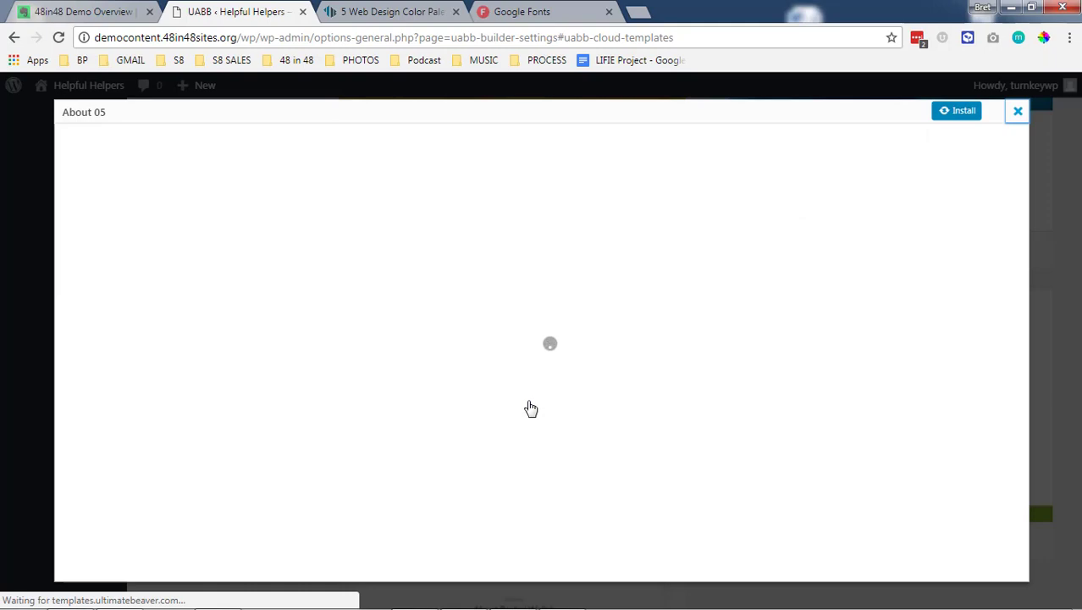
scroll(501, 346, "down", 3)
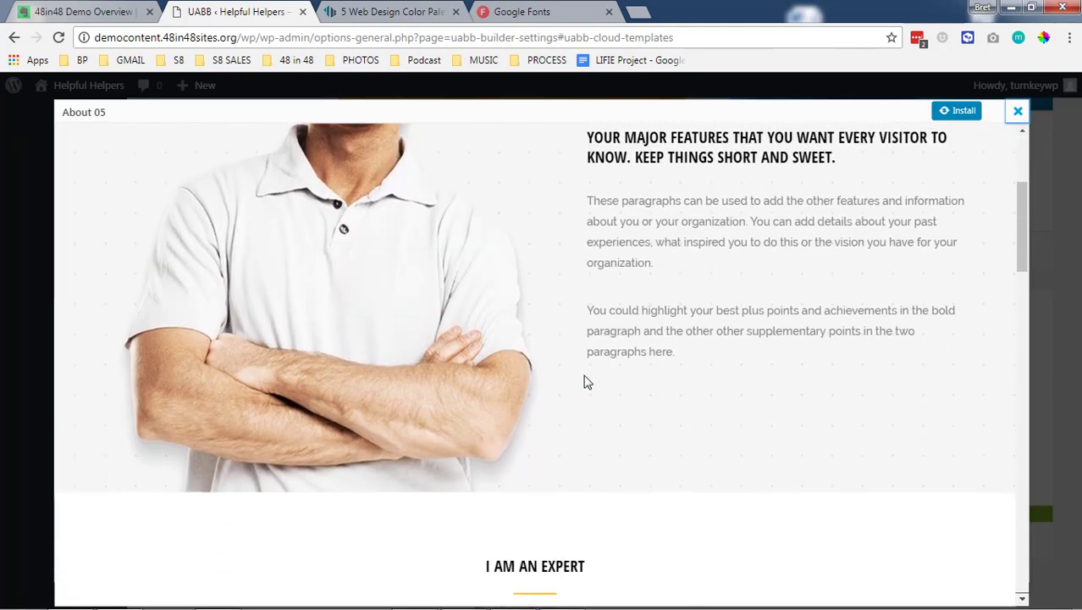
scroll(527, 406, "up", 3)
scroll(461, 317, "down", 5)
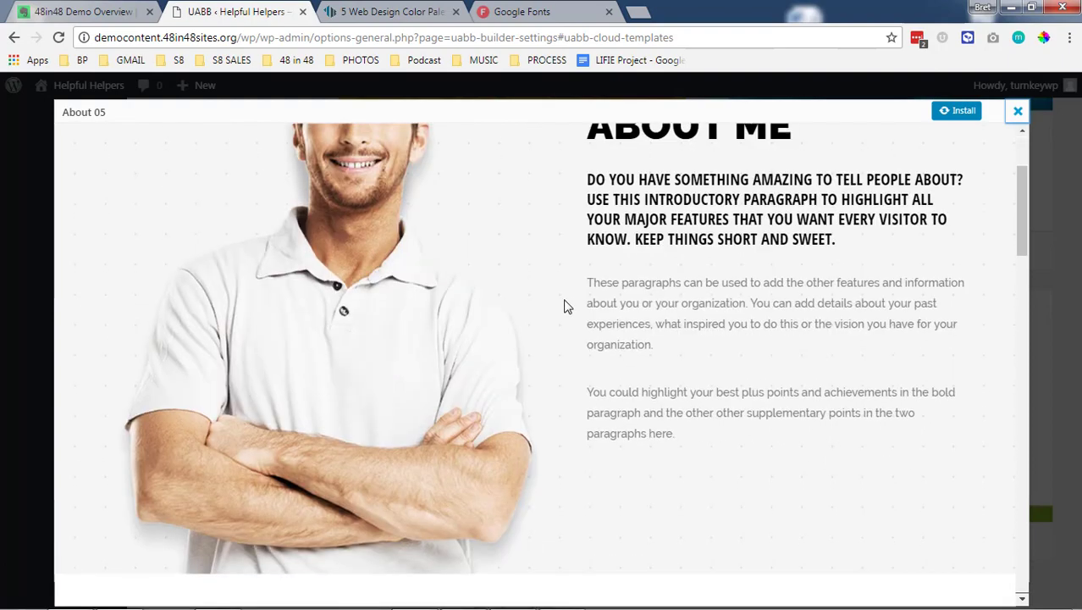
scroll(468, 449, "down", 7)
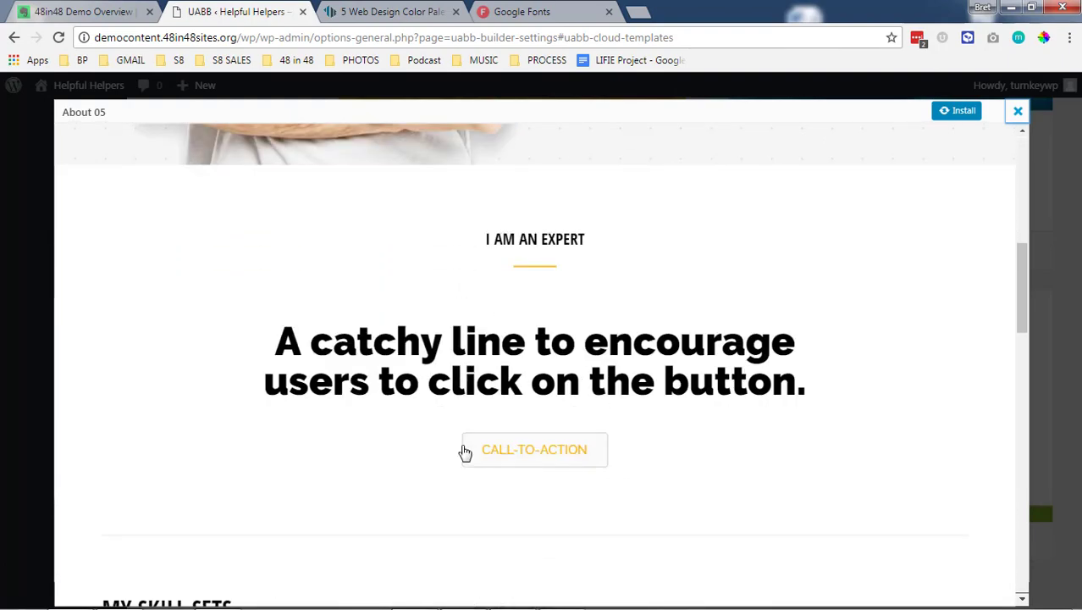
scroll(478, 475, "up", 12)
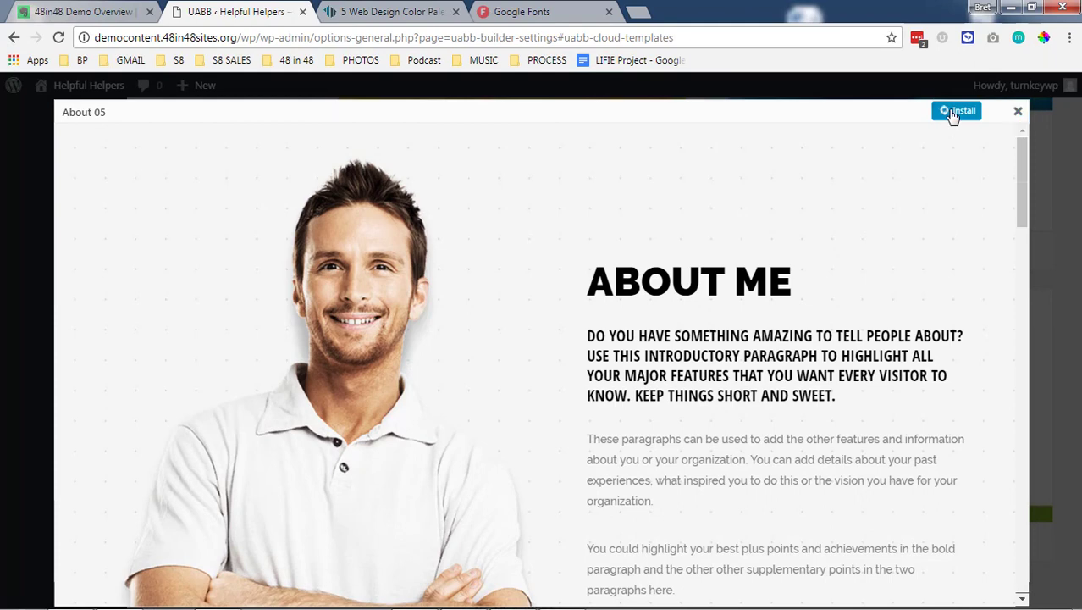
left_click(1019, 113)
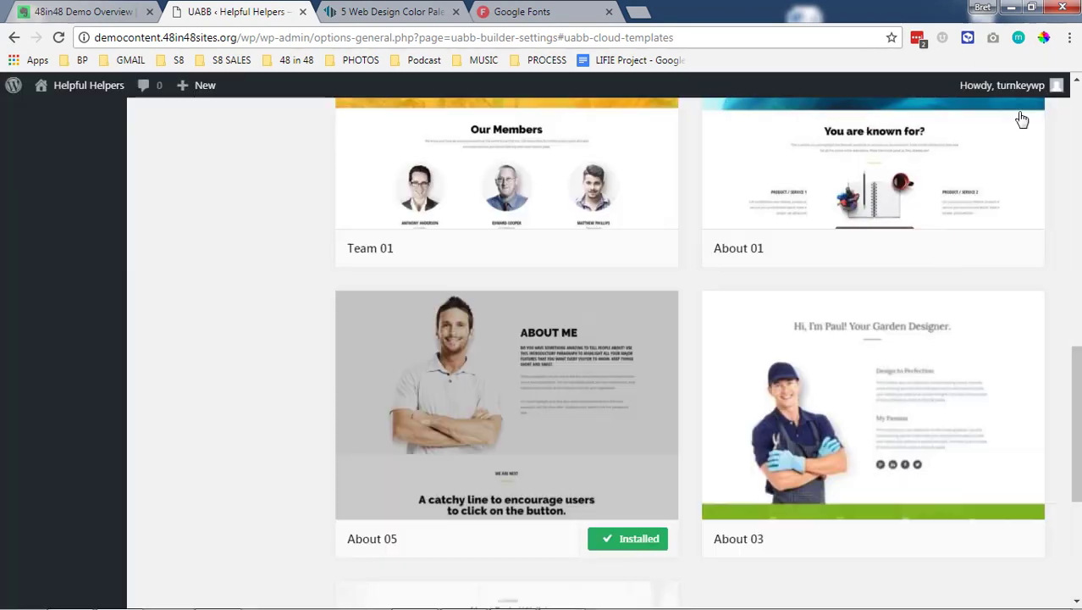
Open the existing About page from the site's page list and launch it in Page Builder.
scroll(206, 404, "up", 15)
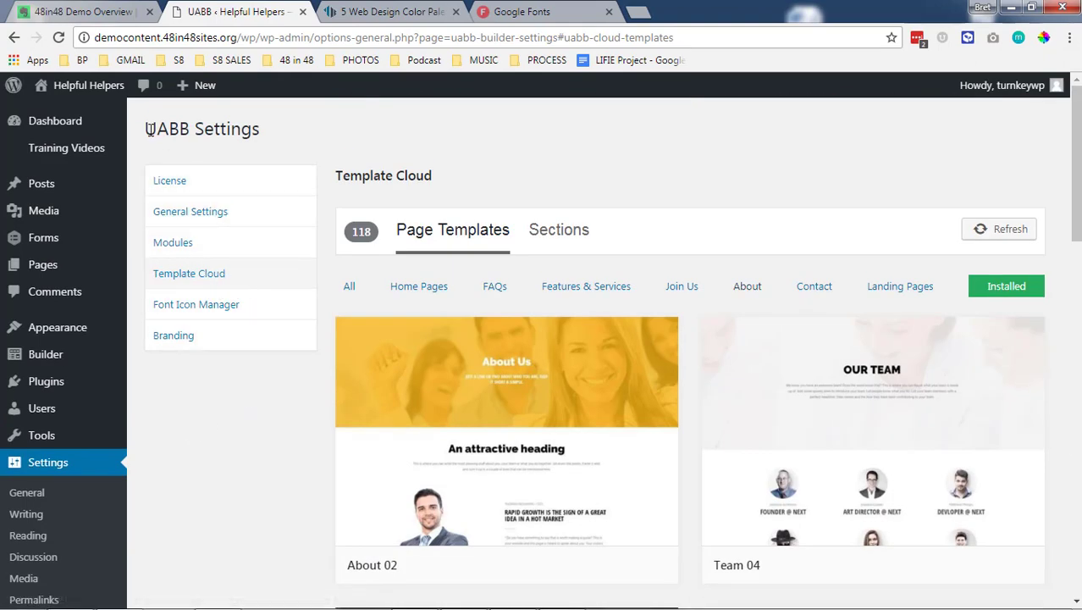
left_click_drag(147, 125, 192, 145)
left_click(213, 443)
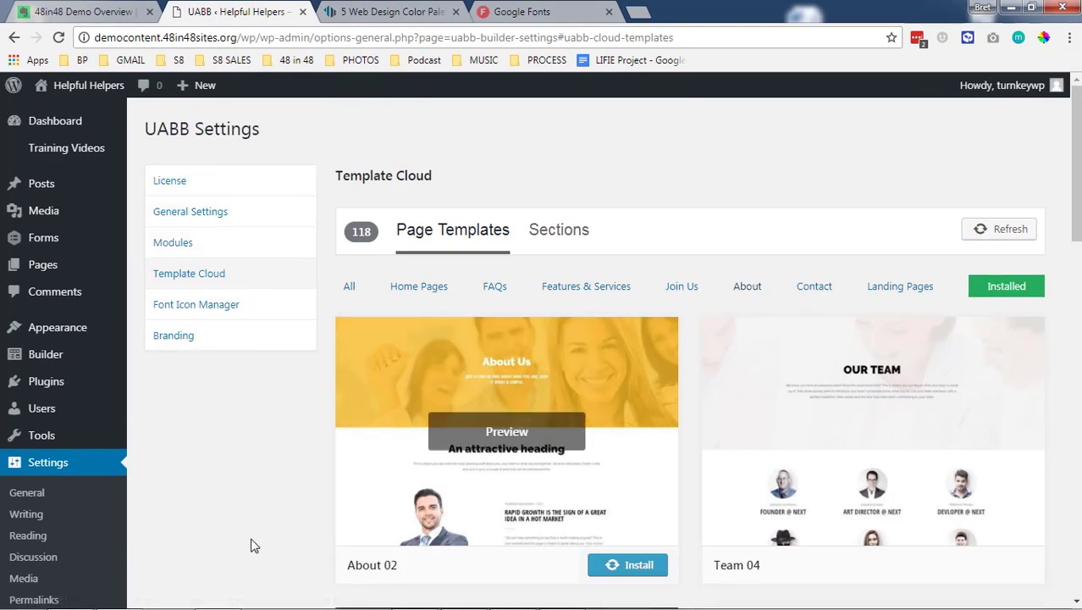
left_click(62, 264)
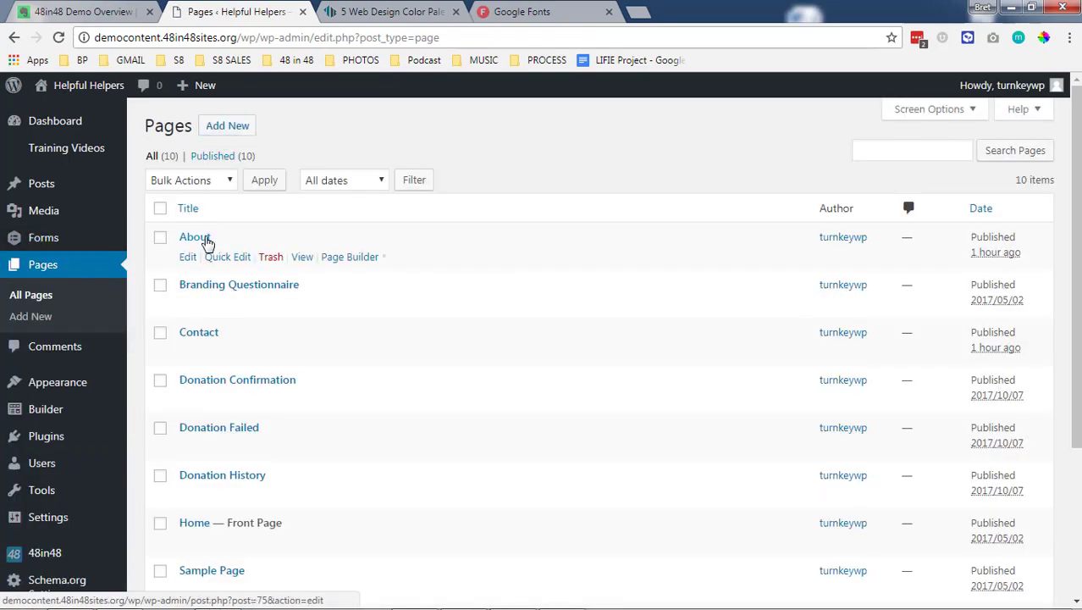
left_click(207, 241)
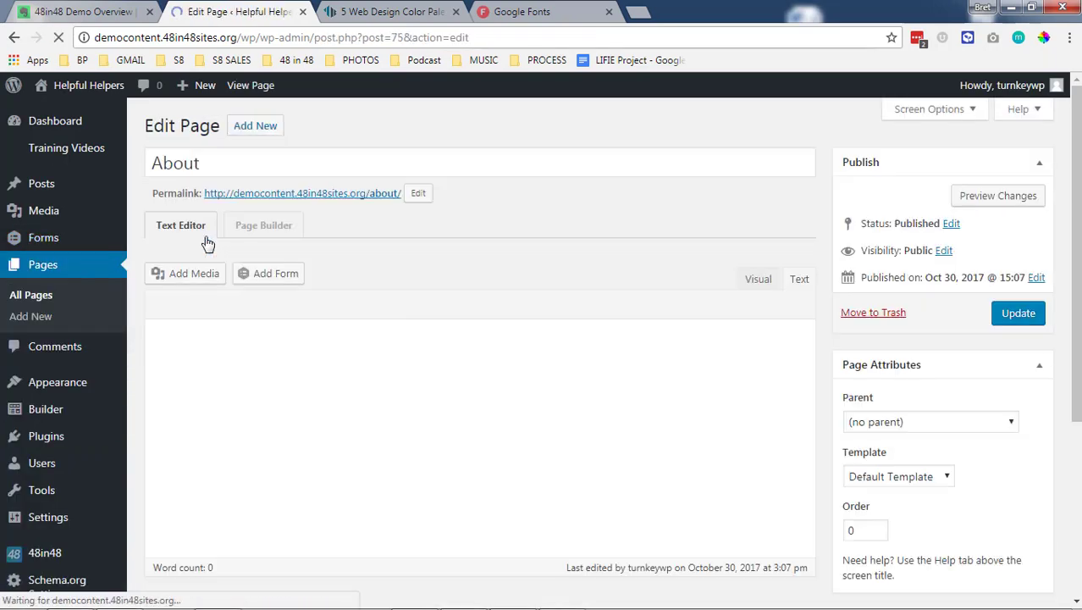
left_click(281, 231)
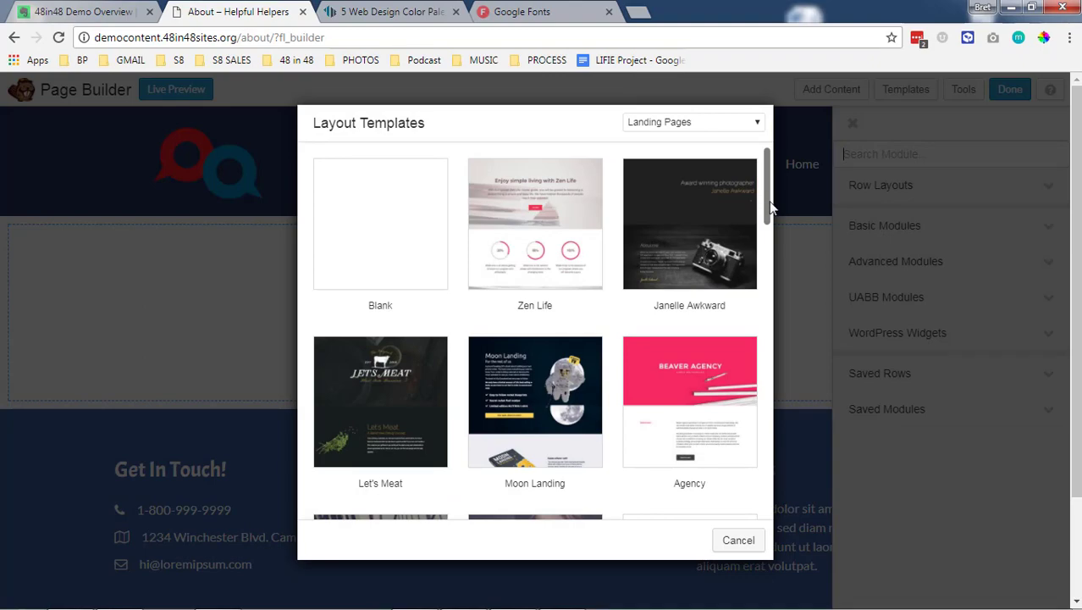
Apply the About 05 layout from the Template Cloud group to the empty About page.
left_click_drag(767, 201, 771, 167)
left_click(691, 124)
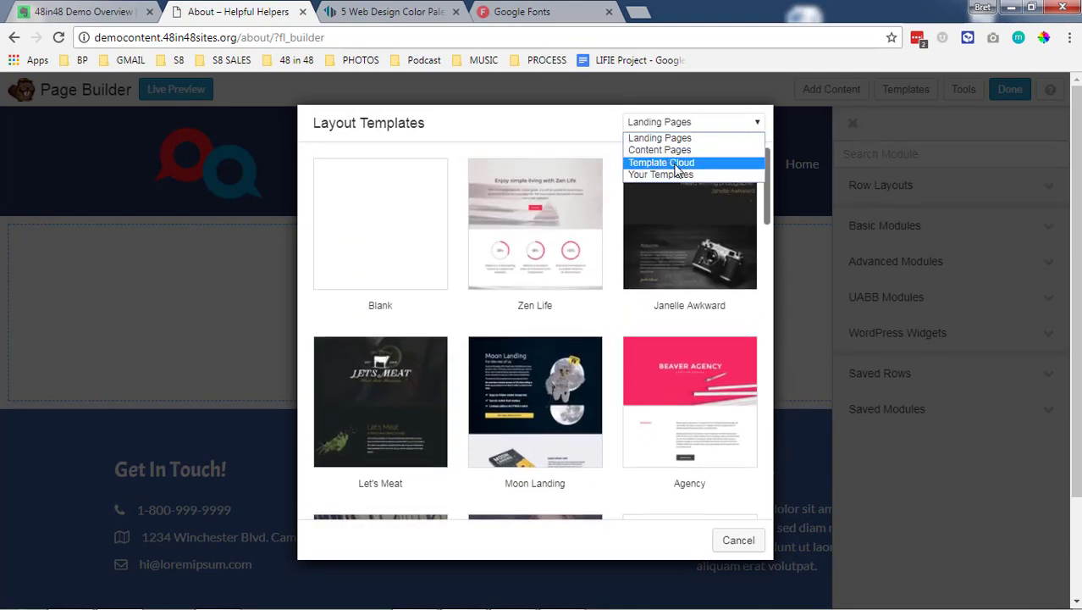
left_click(677, 165)
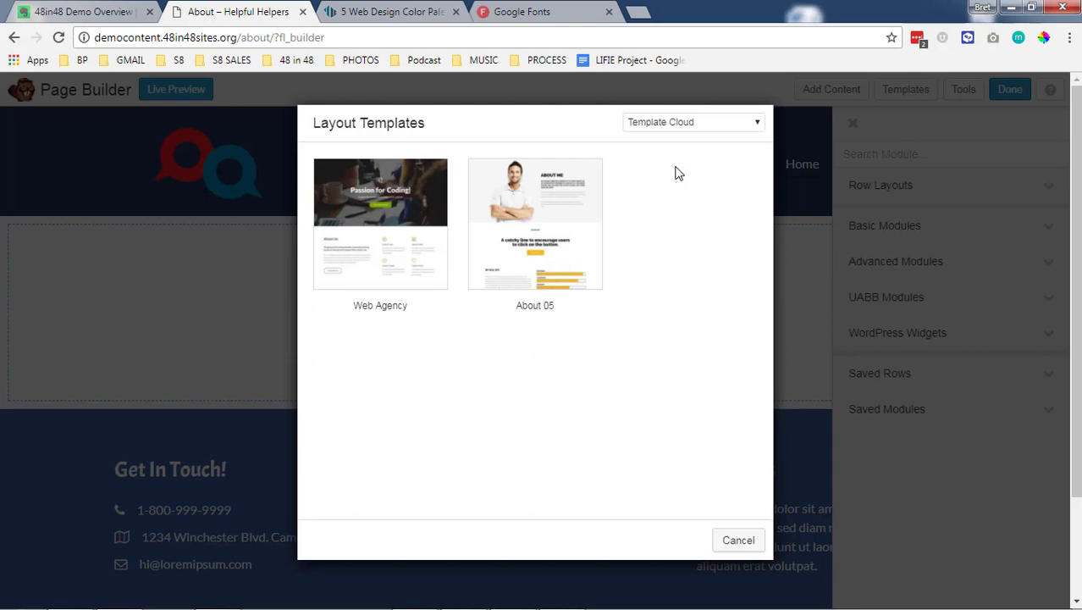
left_click(506, 269)
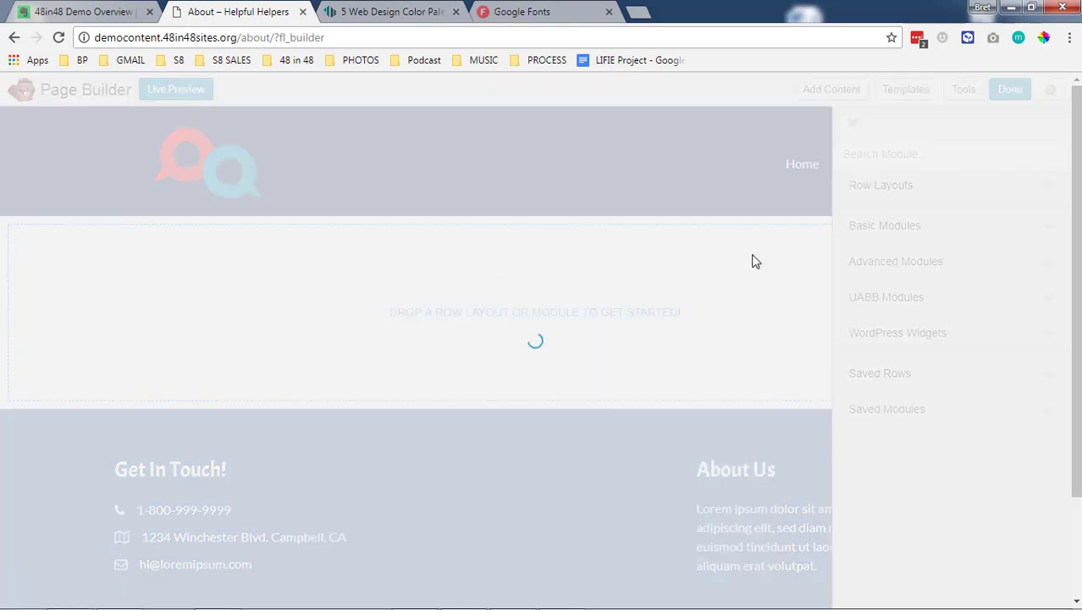
Look over the applied template's sections from the header to the footer, checking how they take on the site's styles.
scroll(463, 337, "down", 3)
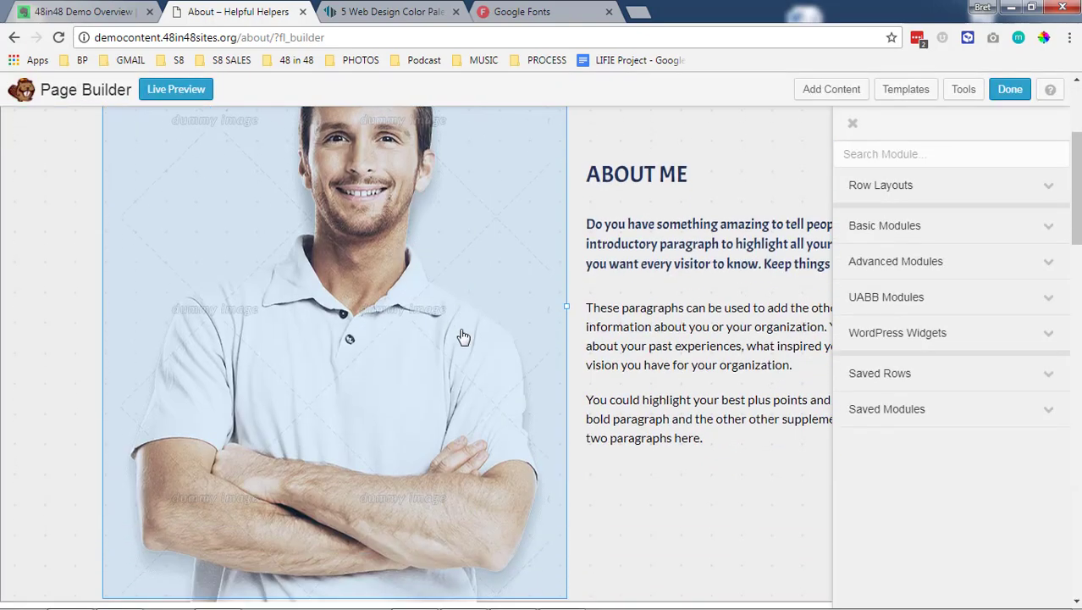
scroll(613, 352, "down", 7)
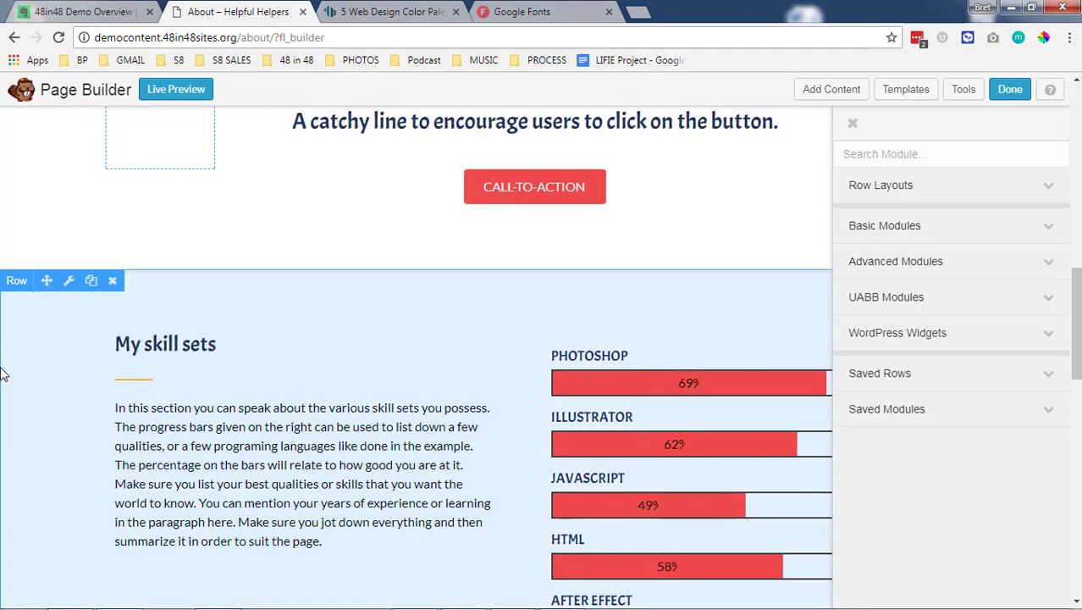
scroll(2, 374, "down", 2)
scroll(458, 459, "up", 10)
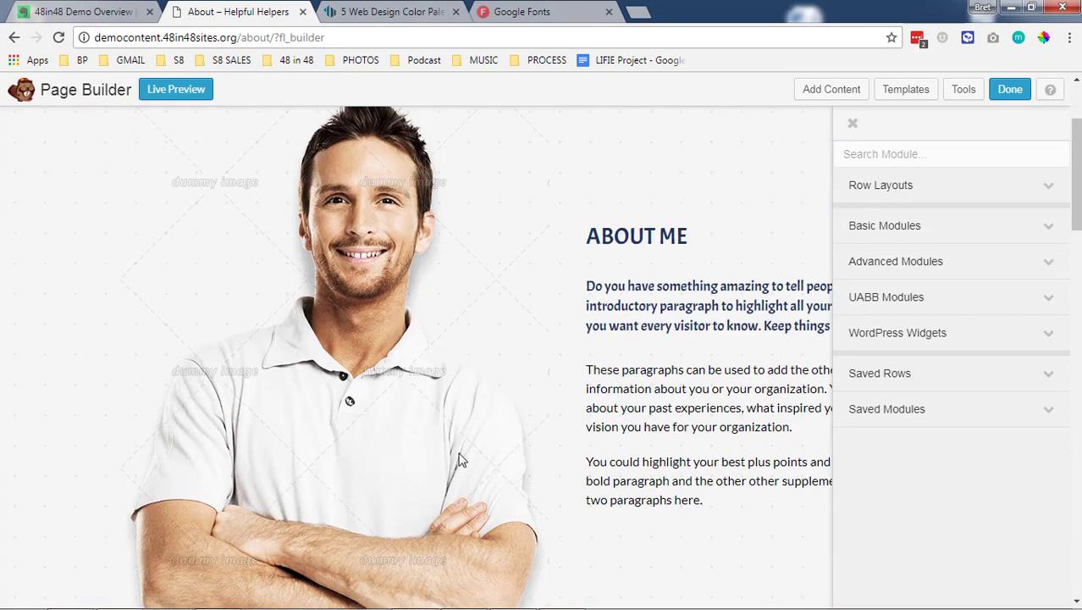
scroll(458, 459, "up", 2)
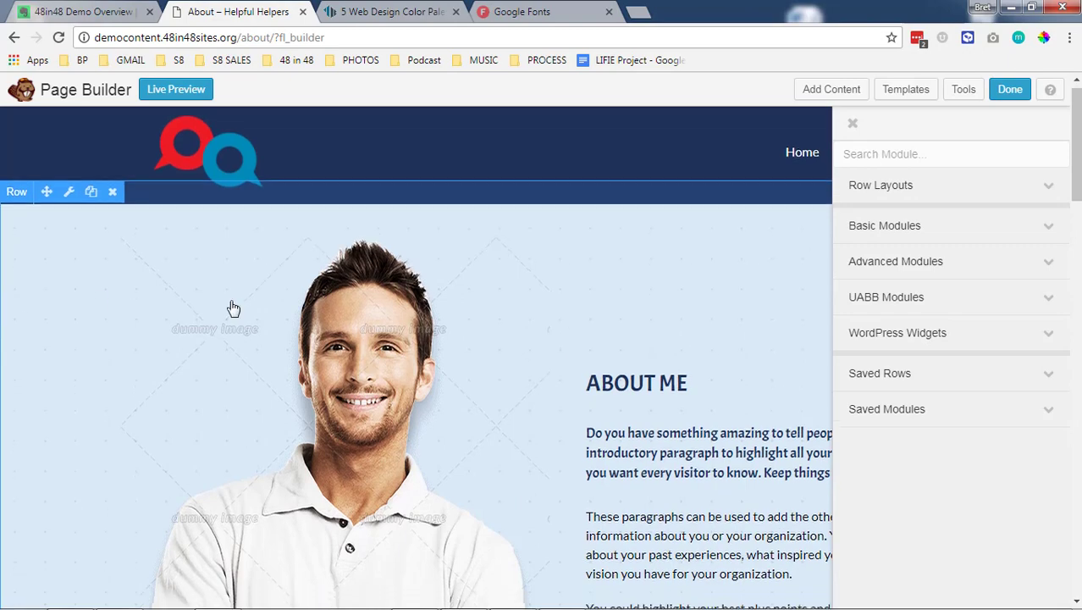
scroll(234, 308, "down", 20)
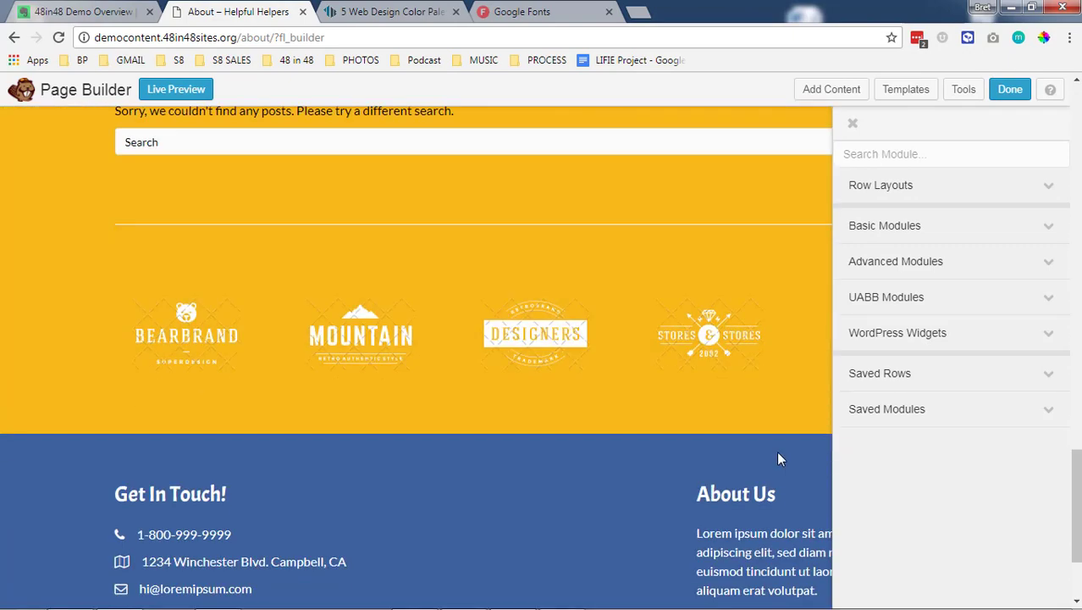
scroll(640, 493, "up", 20)
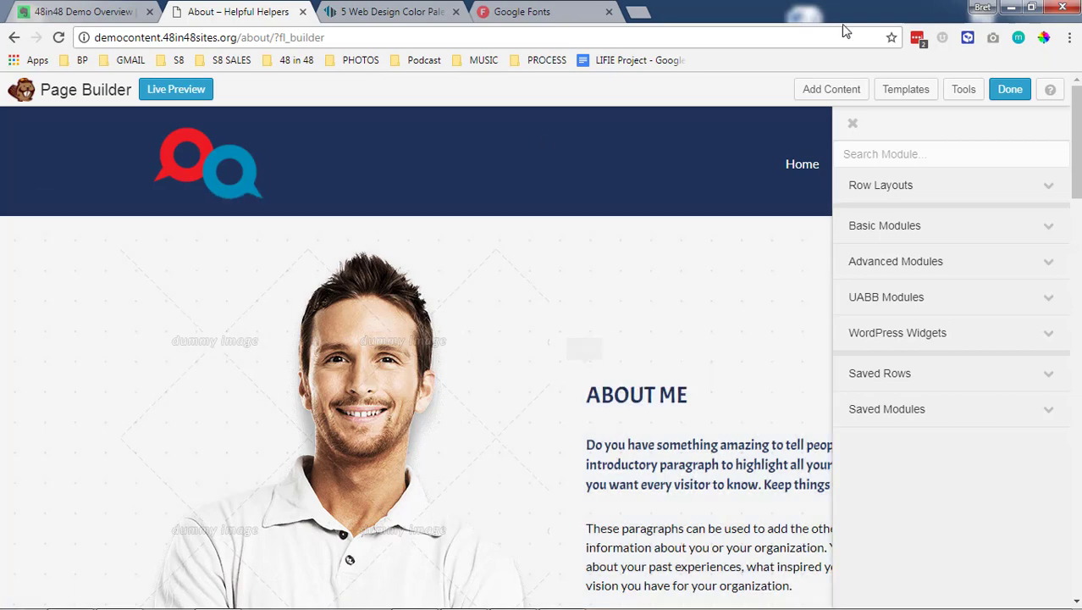
Exit Page Builder and discard the unpublished changes to the About page.
left_click(1010, 89)
left_click(576, 364)
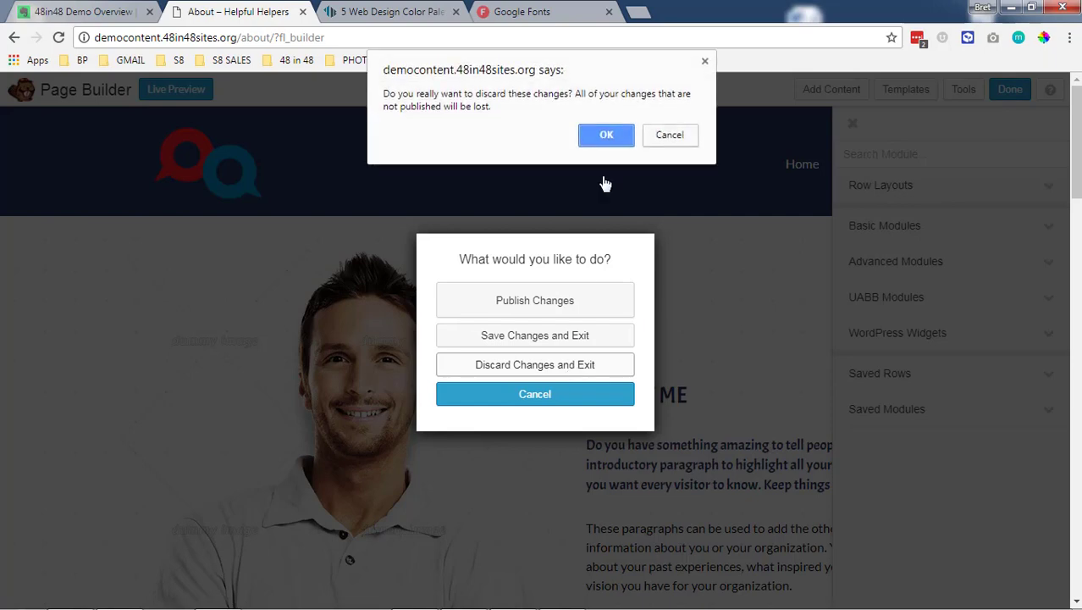
left_click(616, 128)
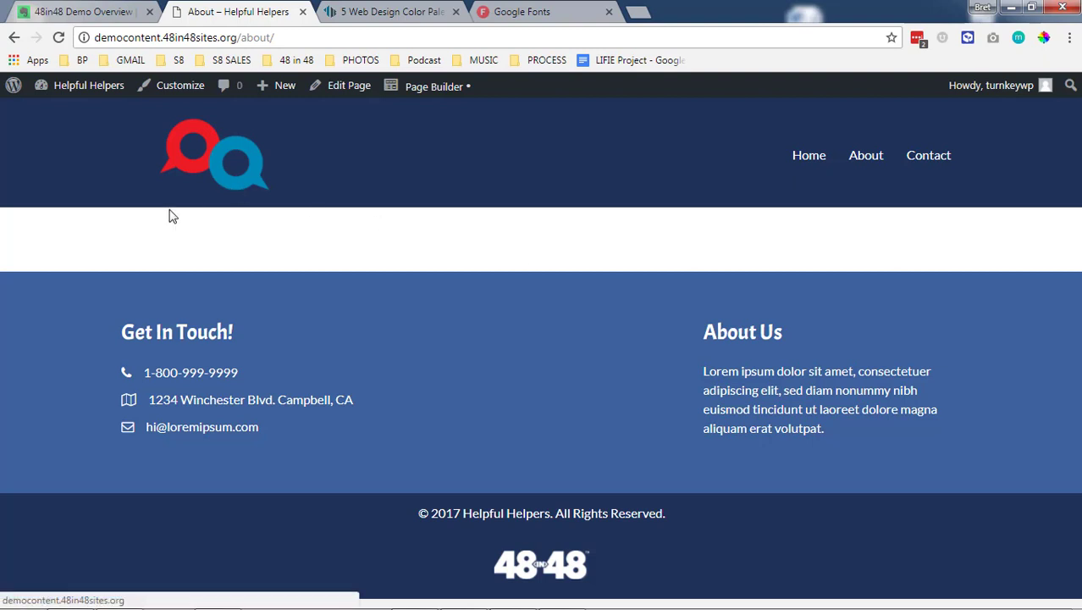
Return to the WordPress dashboard and open the Builder's theme layouts.
left_click(100, 93)
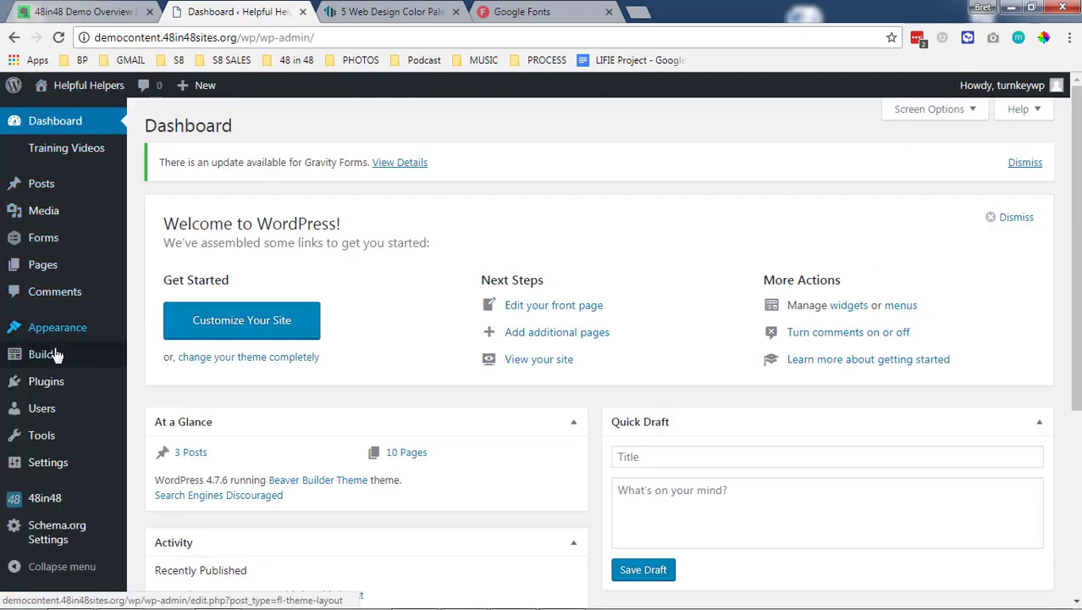
mouse_move(56, 354)
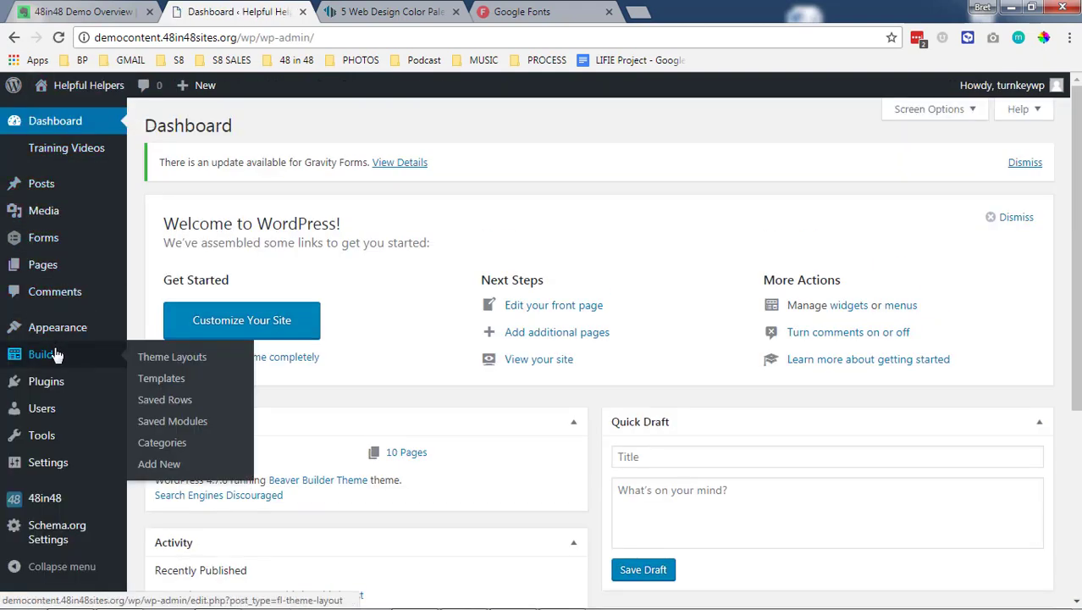
left_click(147, 356)
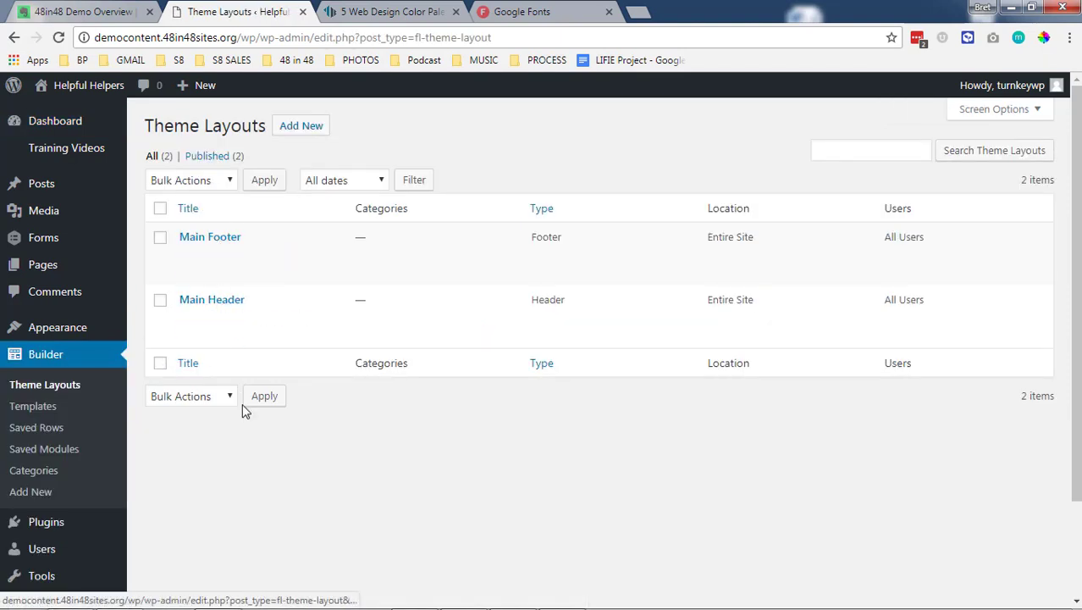
Add a new theme layout titled Blog Archive with the type Theme Layout and the layout Archive.
left_click(301, 129)
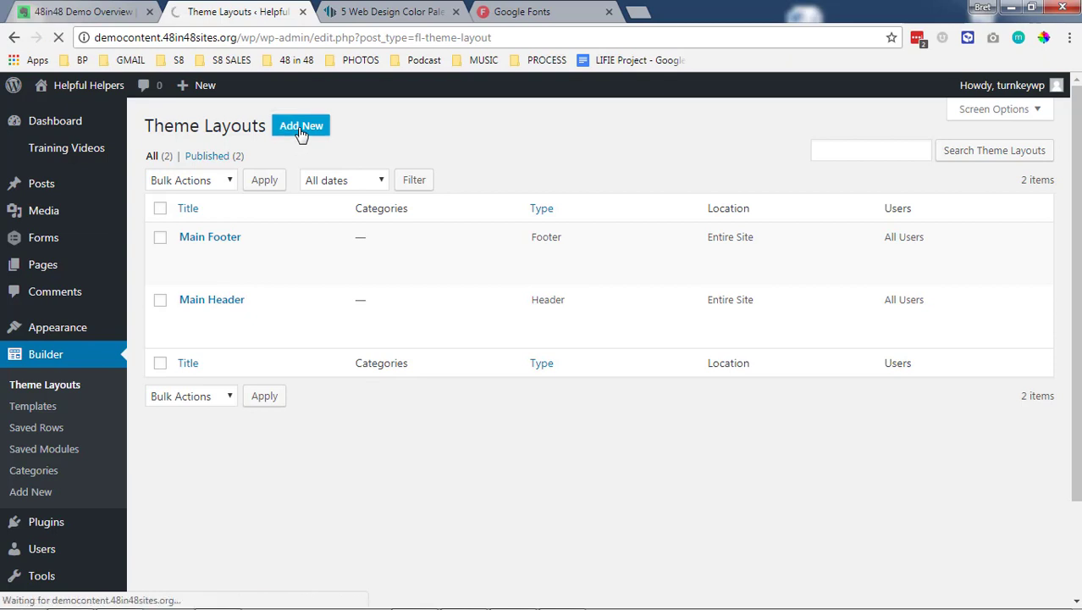
left_click(354, 196)
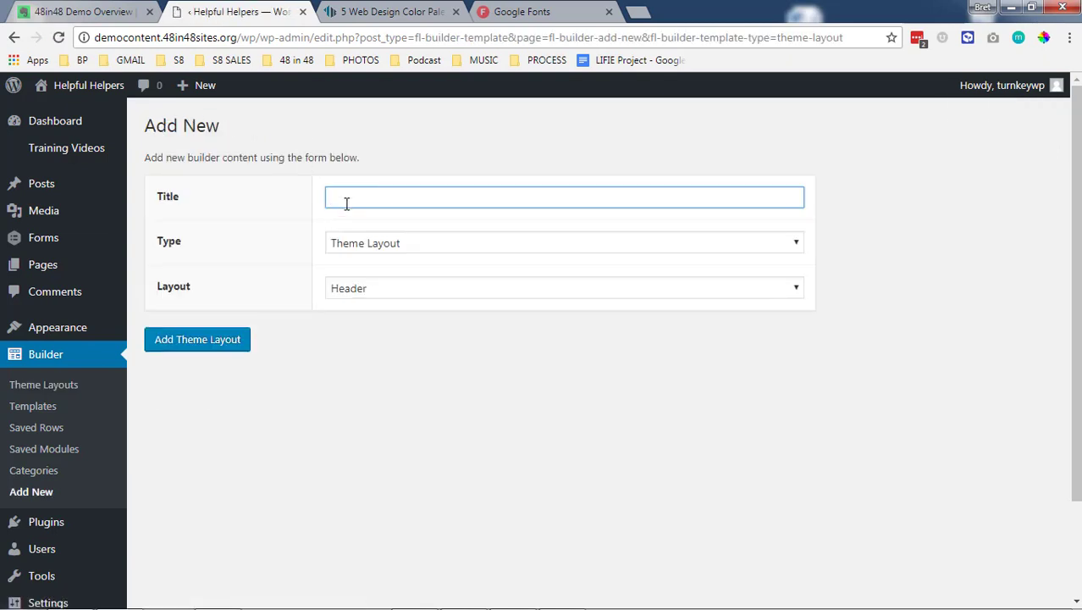
type("Blog Archive")
left_click(393, 248)
left_click(392, 250)
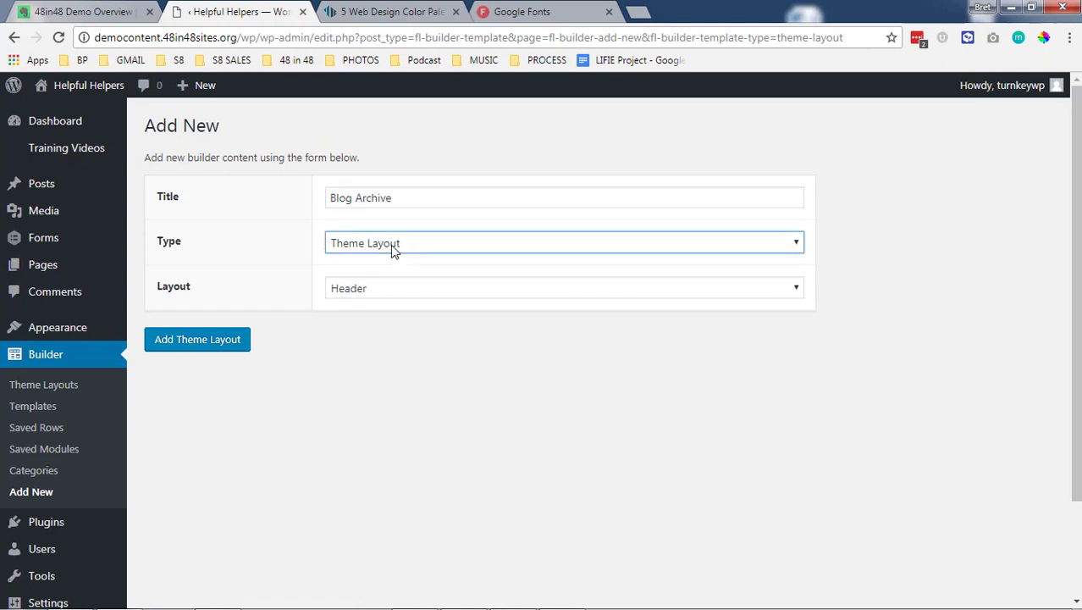
left_click(401, 298)
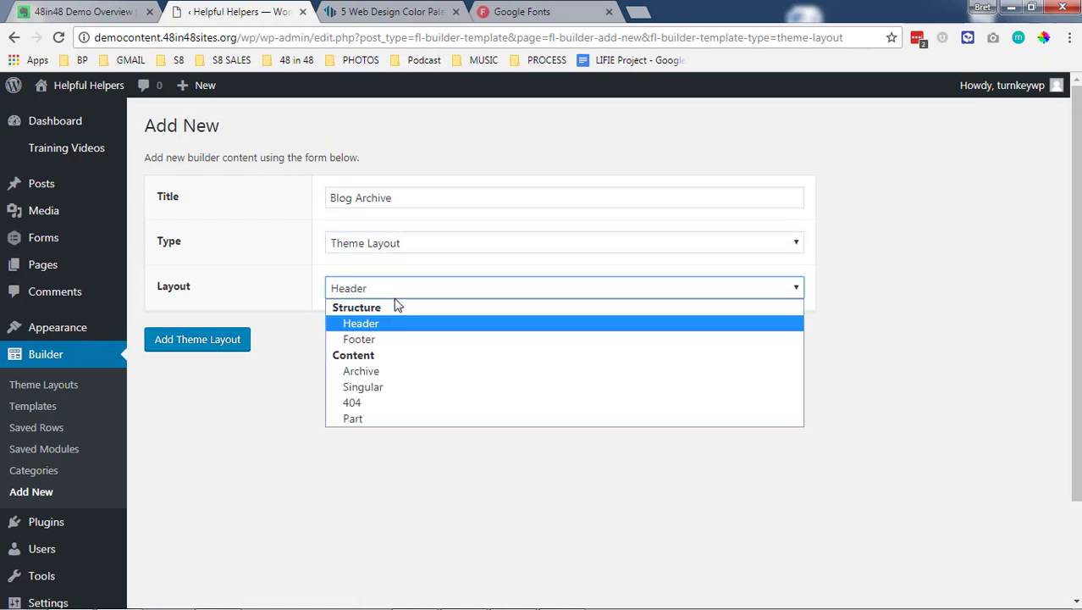
left_click(383, 372)
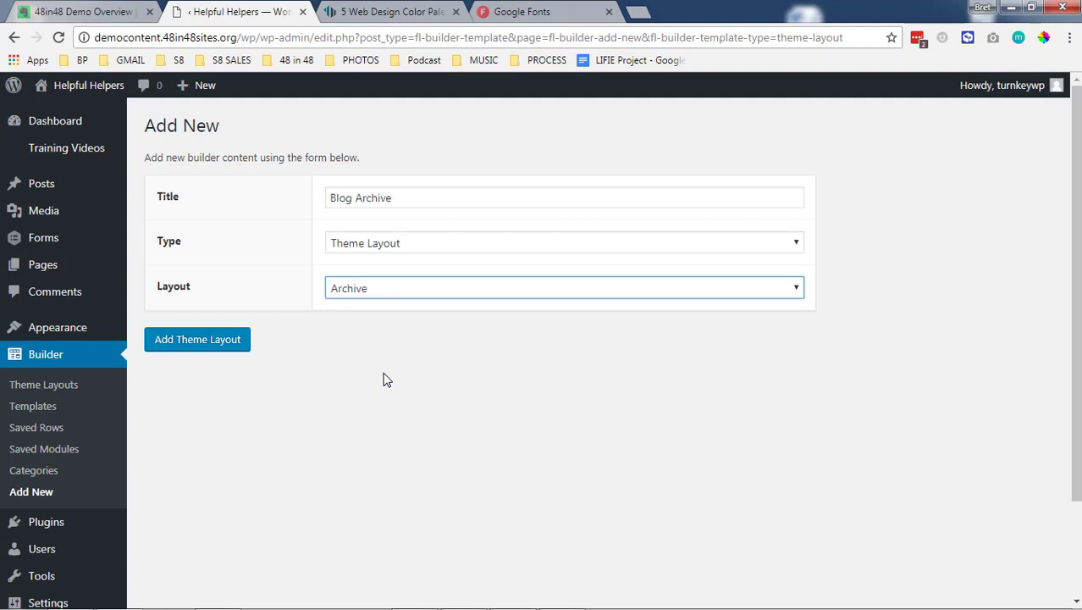
left_click(206, 345)
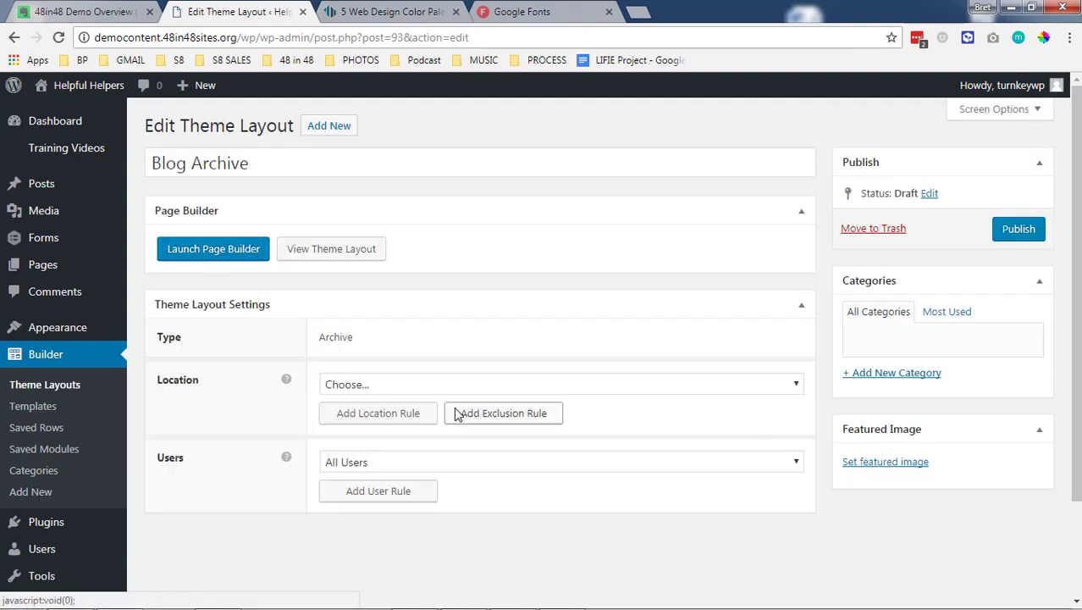
Set the Blog Archive layout's location to All Archives and launch Page Builder for it.
left_click(368, 386)
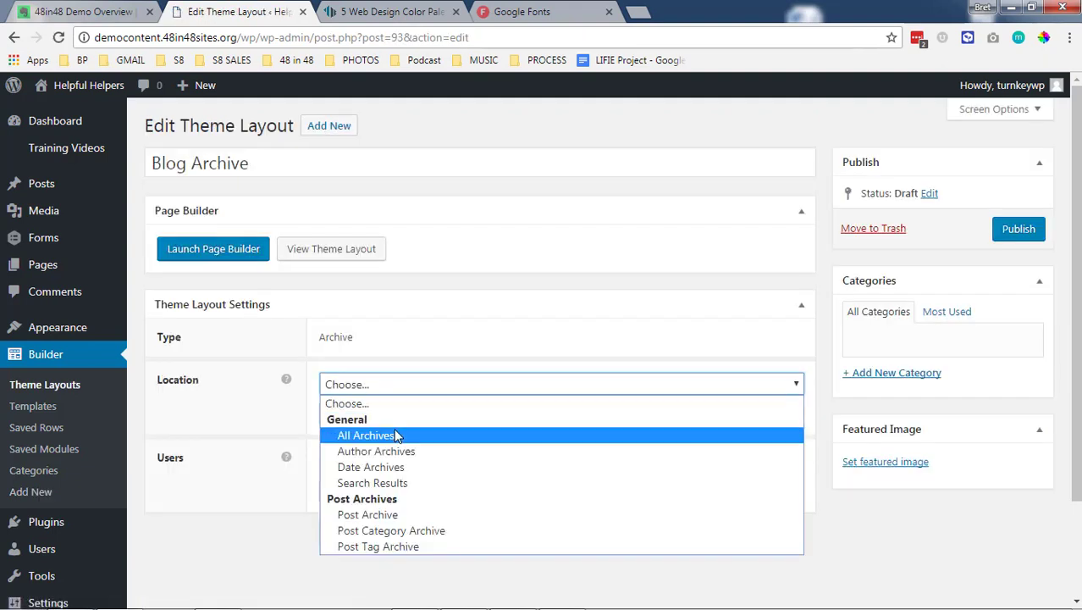
left_click(397, 435)
left_click(340, 531)
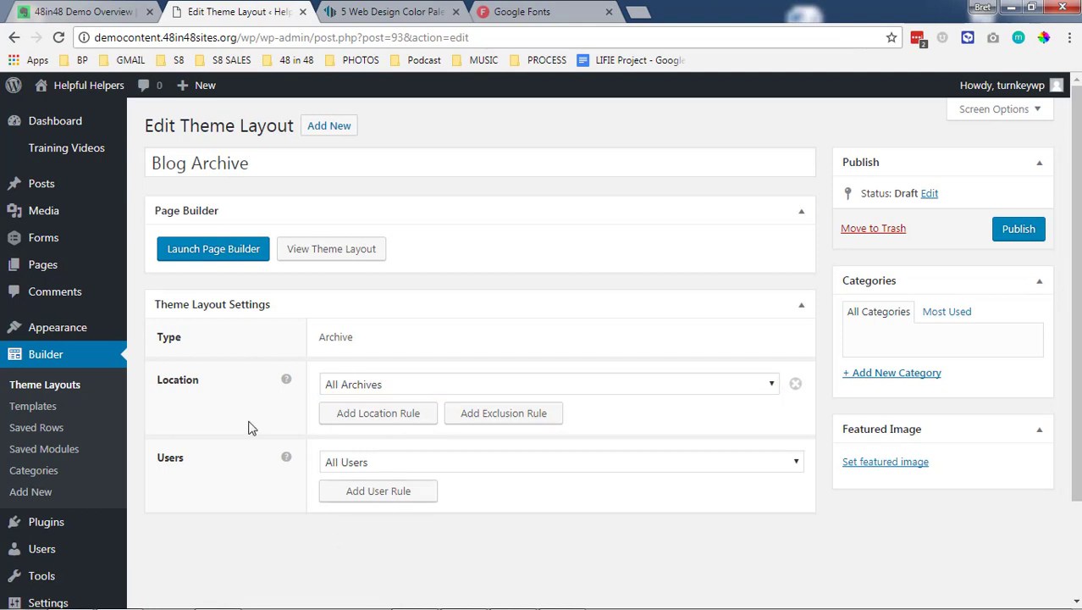
left_click(214, 250)
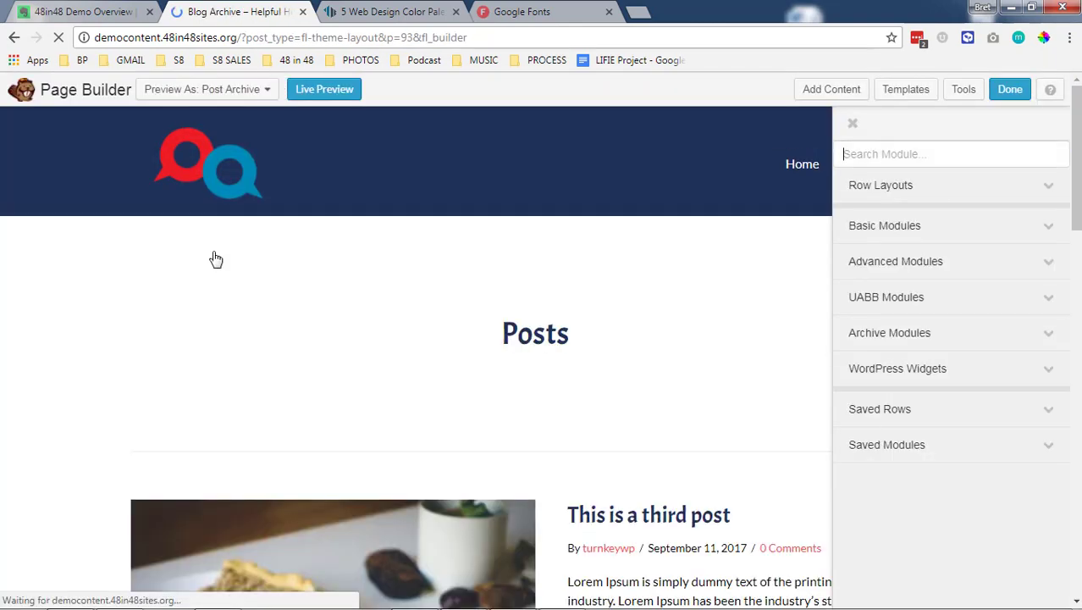
Look through the default archive's heading and post list, and open the settings of its Posts module.
scroll(26, 237, "down", 3)
scroll(525, 178, "up", 2)
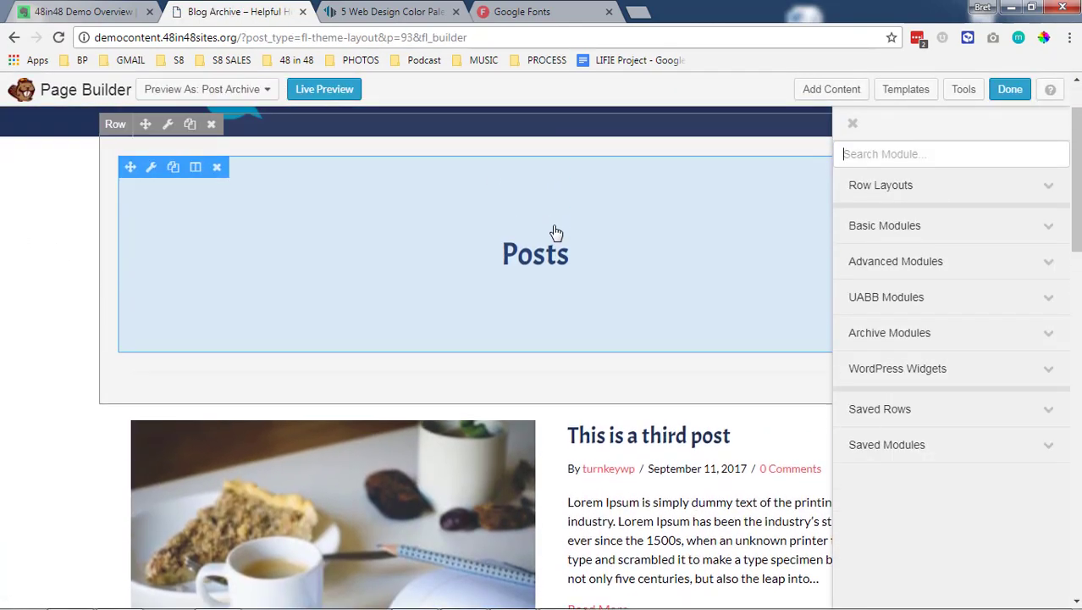
scroll(628, 218, "down", 7)
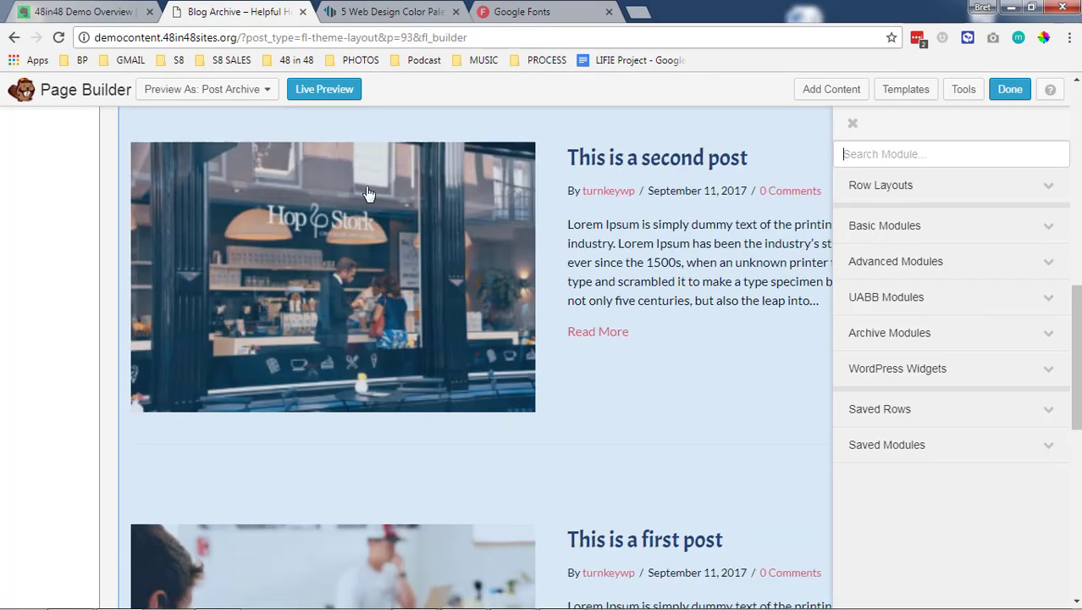
scroll(369, 194, "down", 3)
scroll(467, 343, "up", 8)
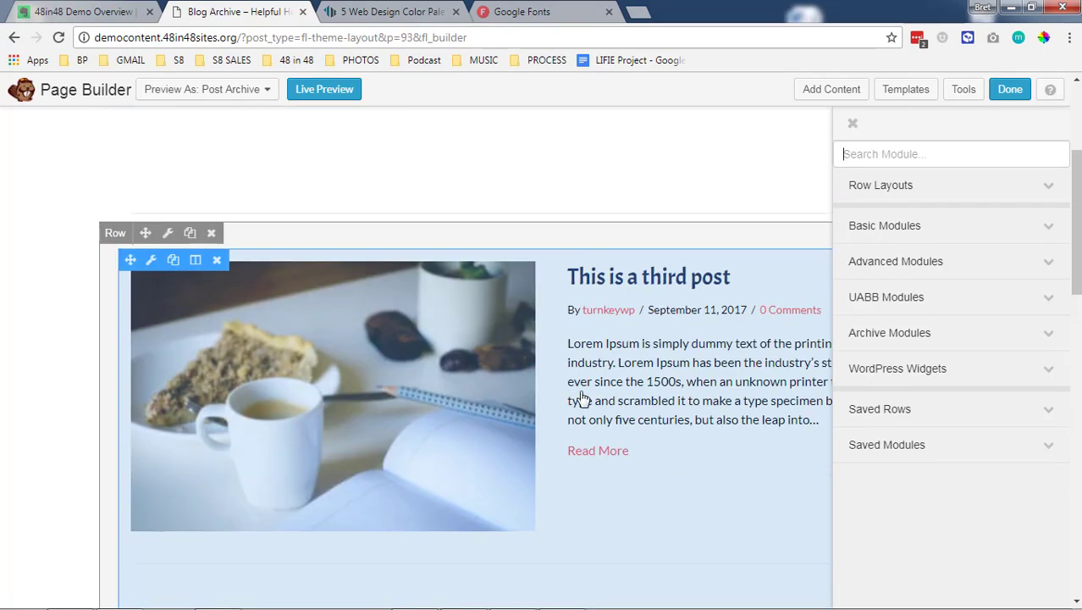
scroll(603, 396, "down", 1)
left_click(852, 123)
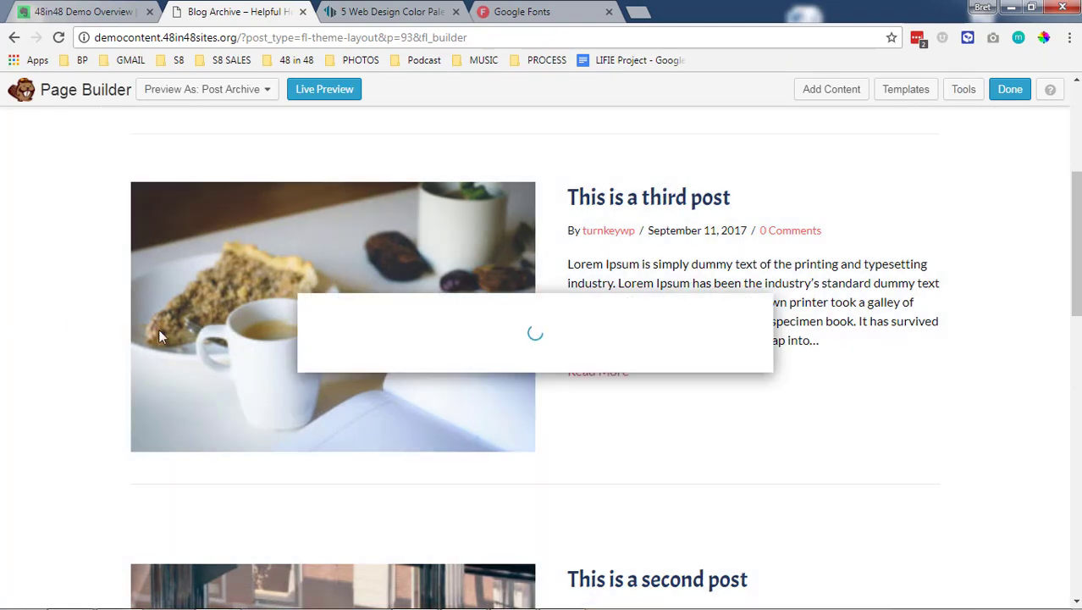
left_click_drag(537, 124, 753, 155)
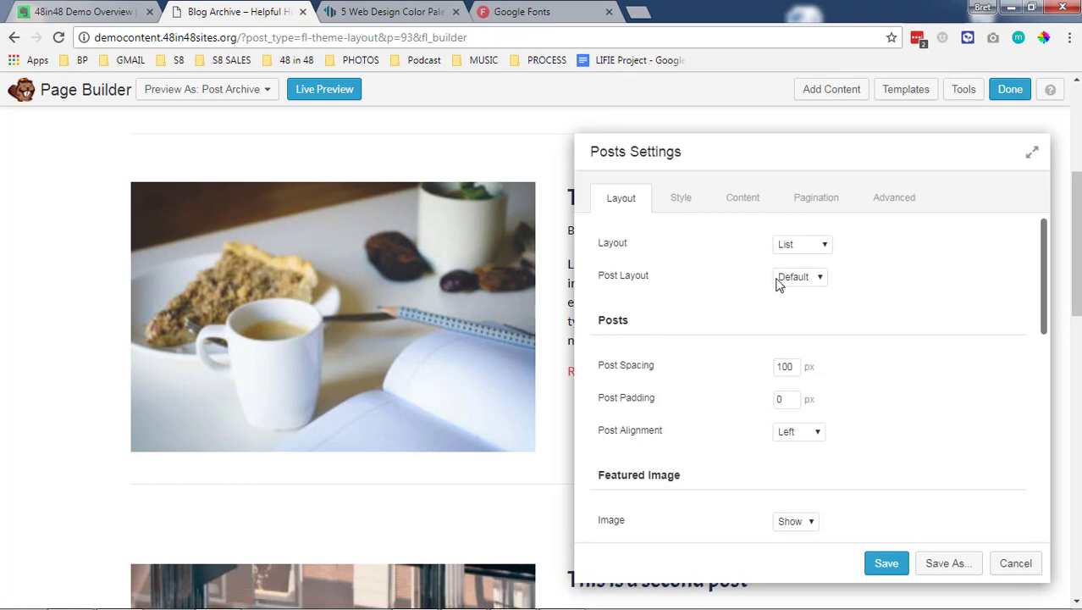
Try the Columns, Masonry and Gallery layouts for the Posts module and return it to List.
left_click(804, 244)
left_click(816, 259)
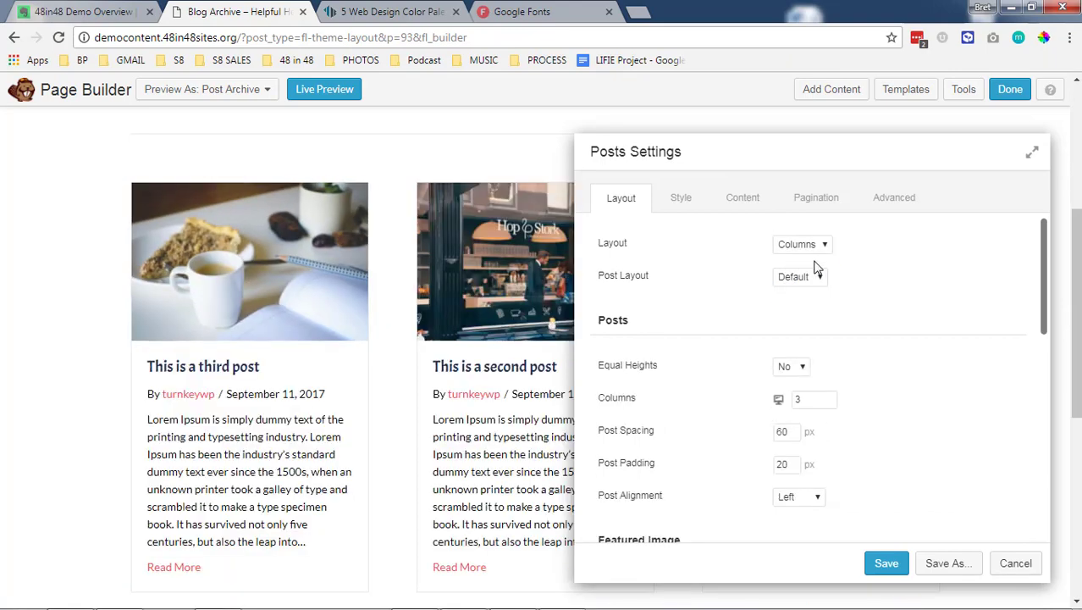
left_click(813, 247)
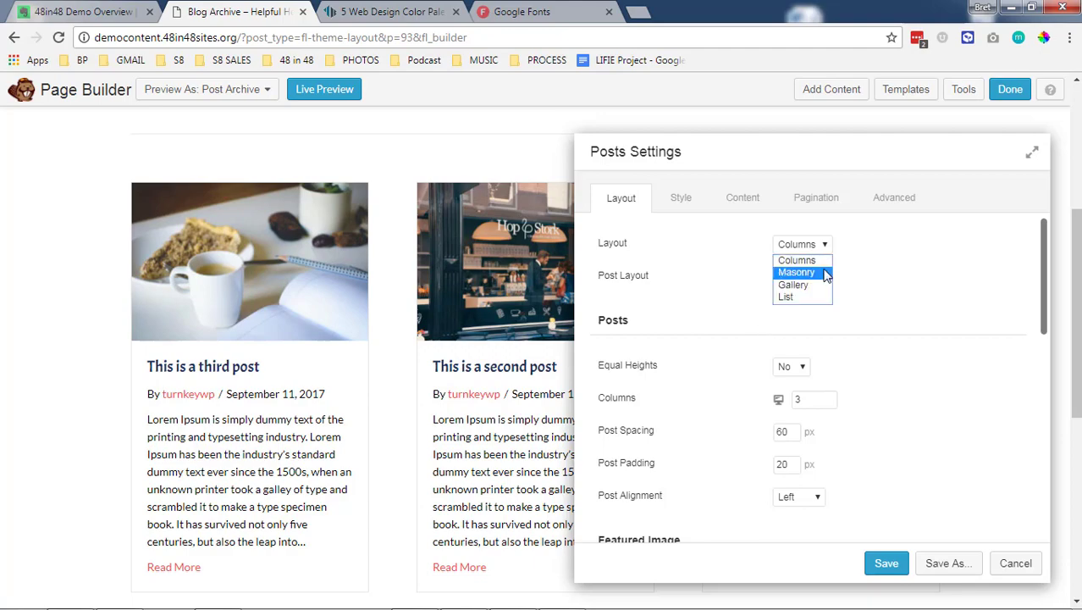
left_click(825, 272)
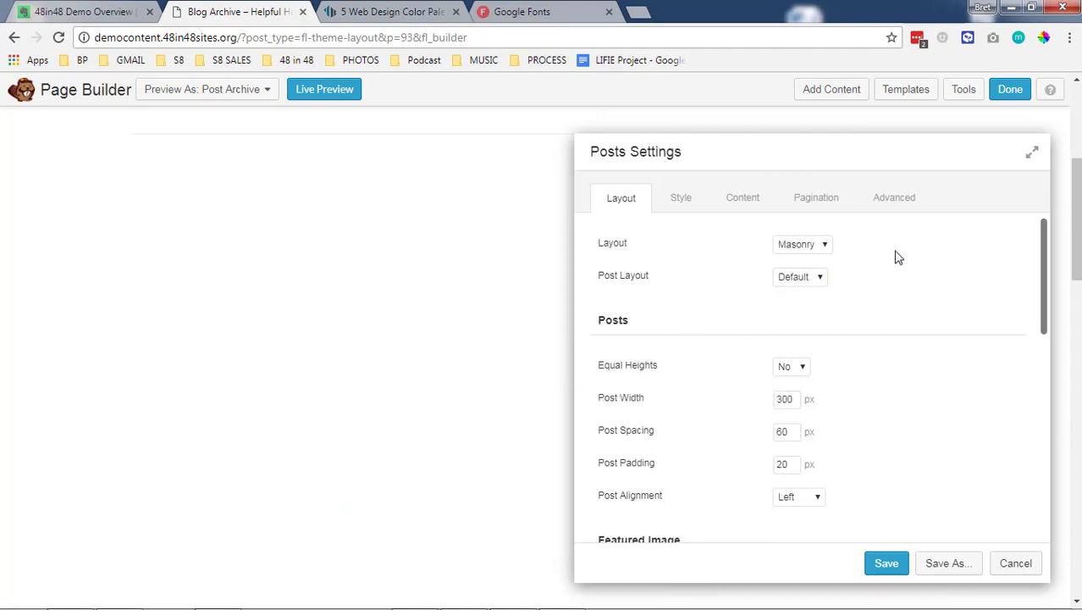
scroll(453, 364, "down", 5)
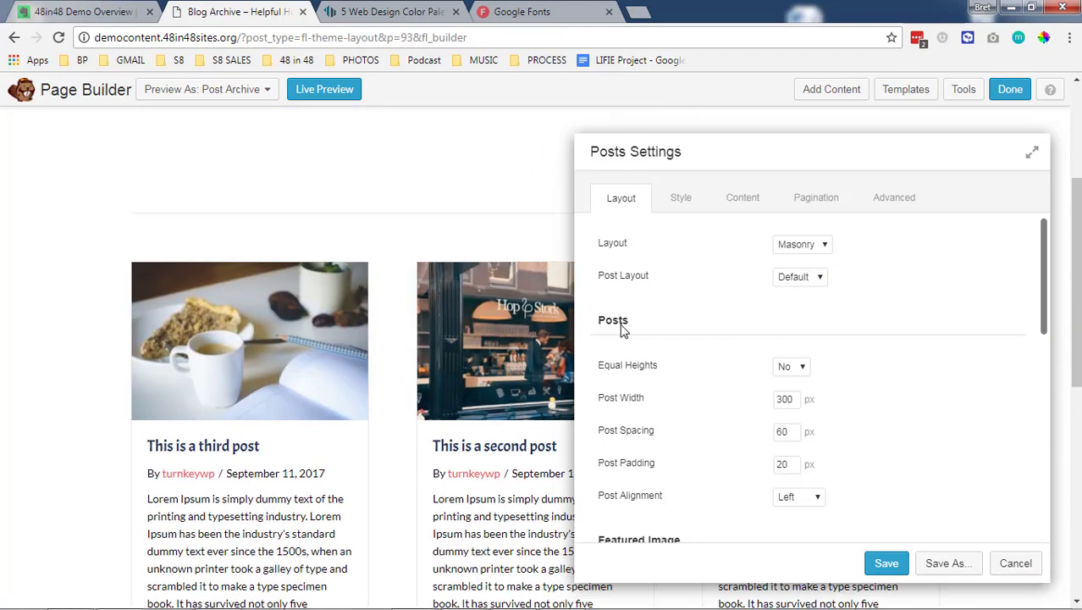
left_click(800, 244)
left_click(806, 283)
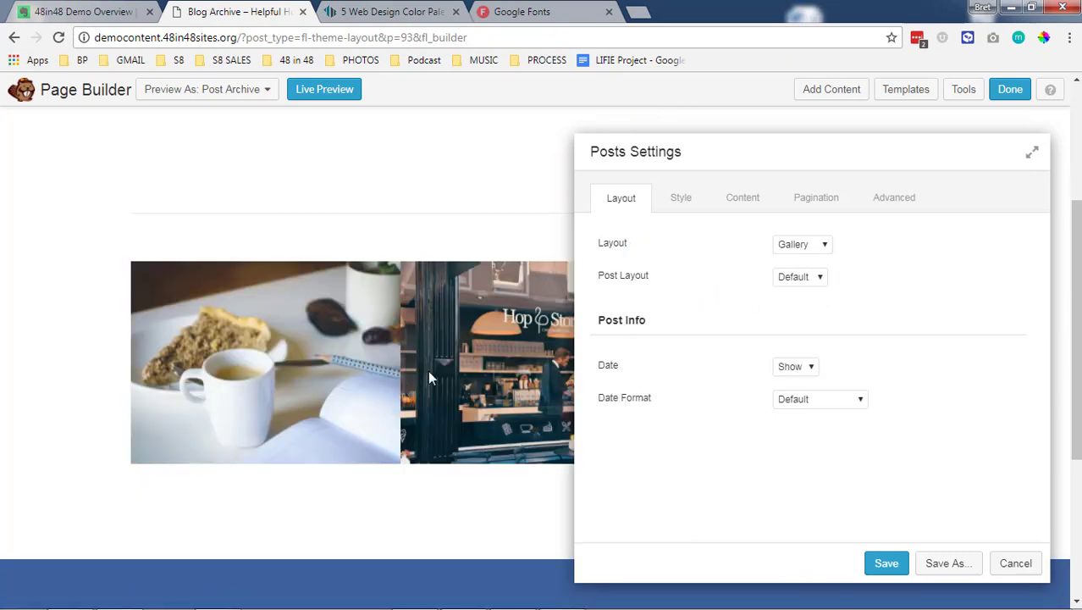
left_click(805, 244)
left_click(804, 298)
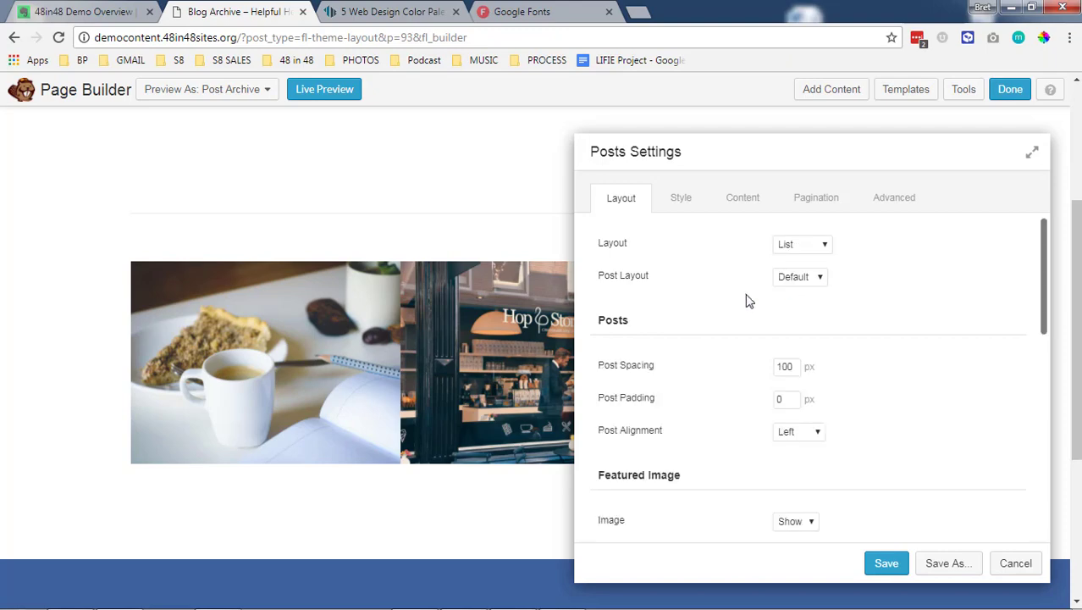
Hide the author, date and comments in the Posts module's post info and save the module settings.
scroll(739, 292, "down", 2)
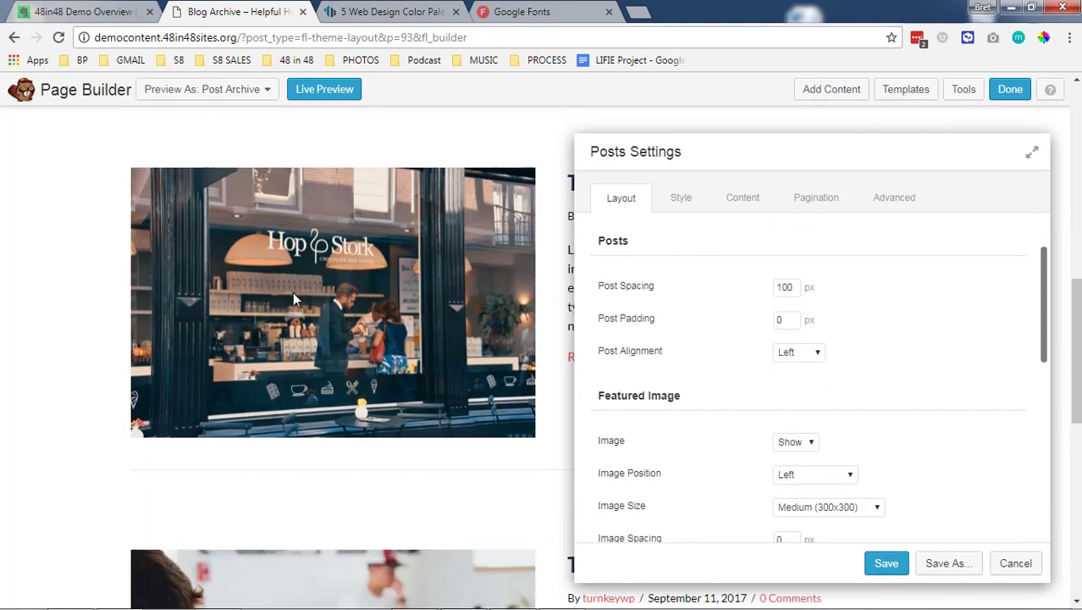
scroll(292, 298, "up", 3)
left_click_drag(726, 158, 760, 117)
scroll(863, 331, "down", 4)
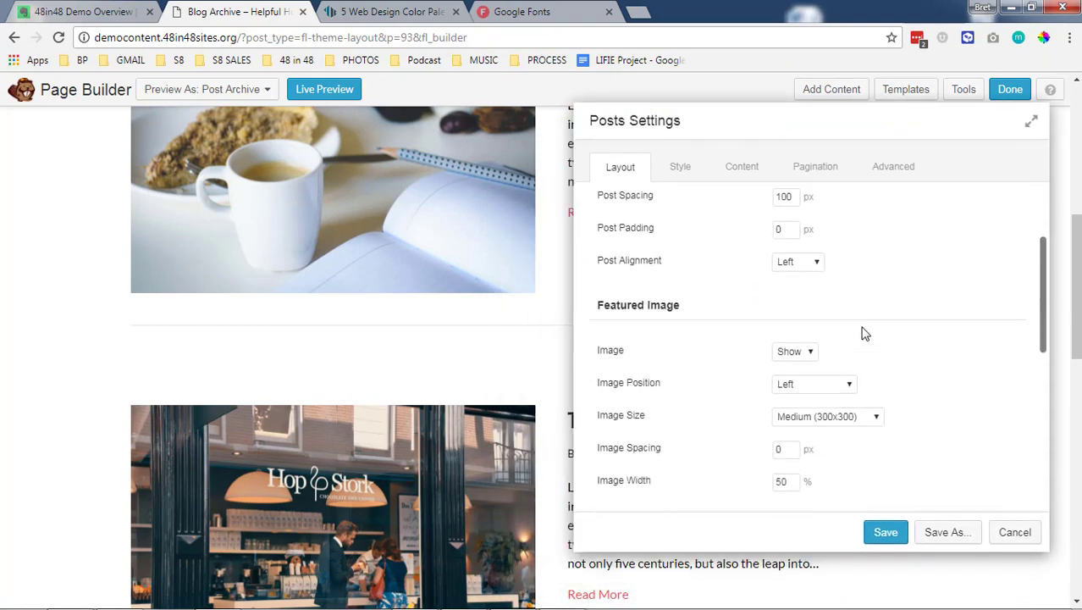
left_click(793, 319)
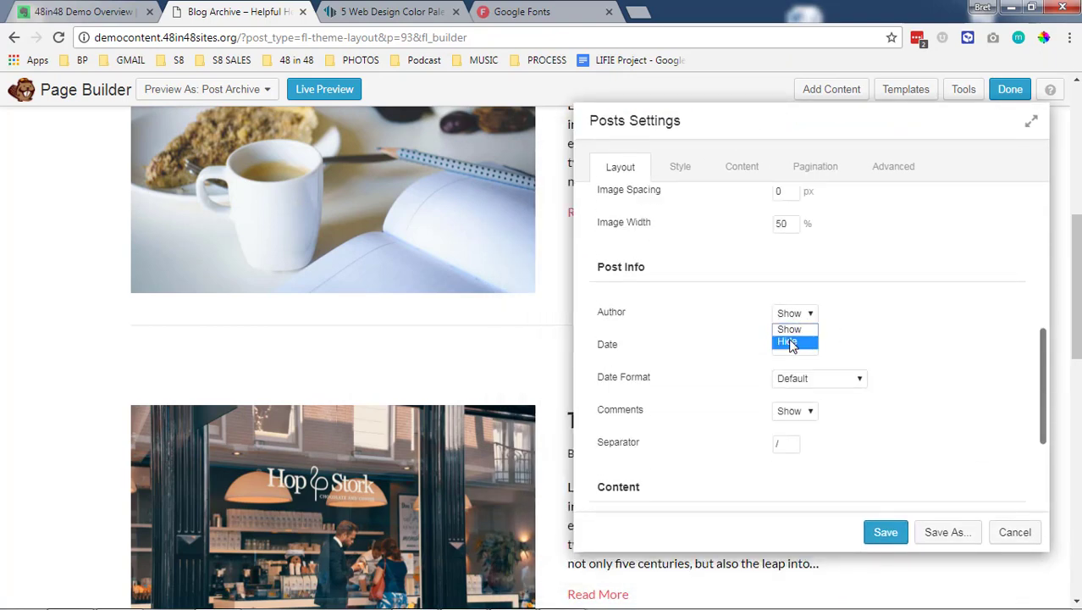
left_click(790, 341)
left_click(794, 345)
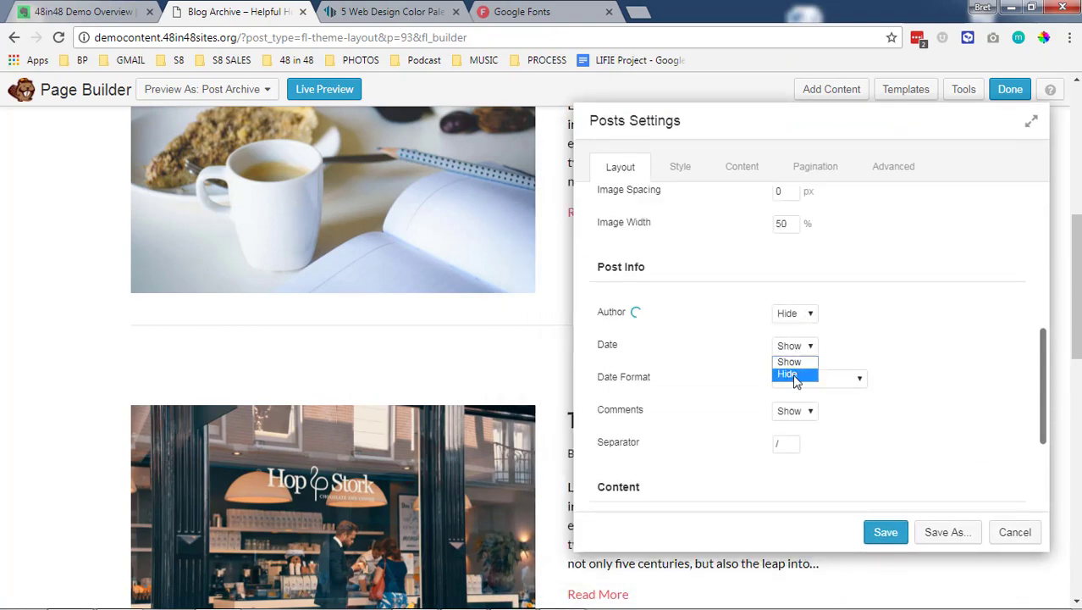
left_click(795, 377)
left_click(795, 378)
left_click(800, 409)
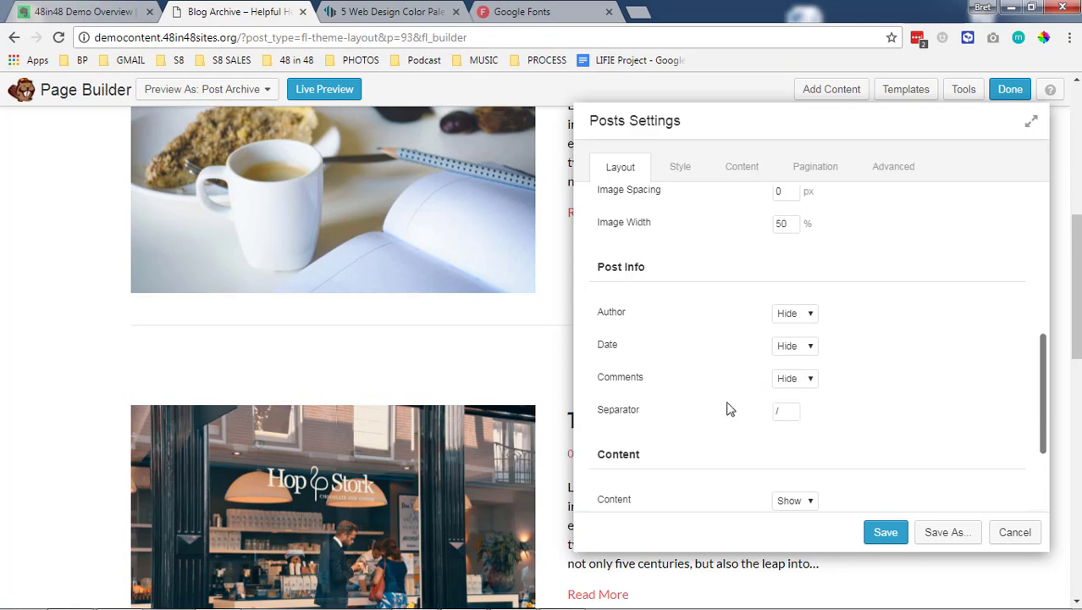
scroll(727, 406, "down", 3)
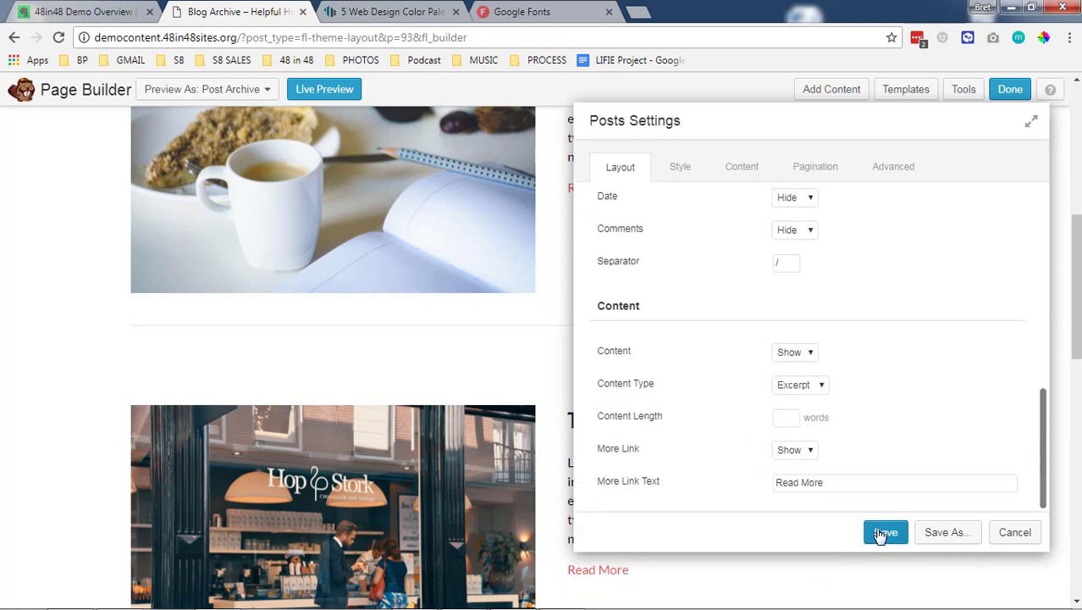
left_click(884, 531)
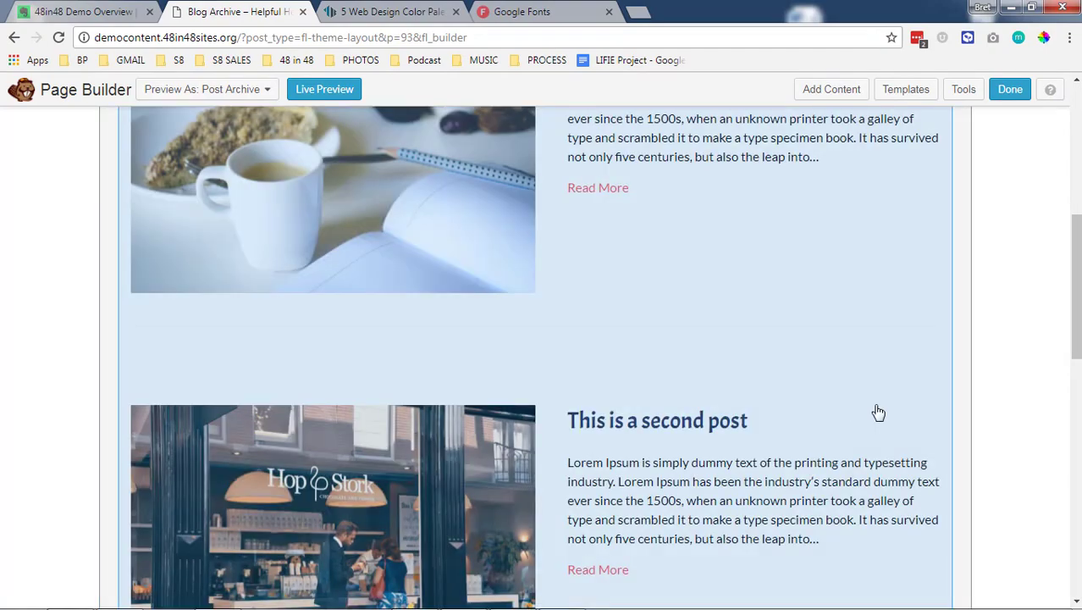
Finish editing the Blog Archive layout and publish its changes.
scroll(772, 398, "up", 6)
scroll(762, 373, "down", 4)
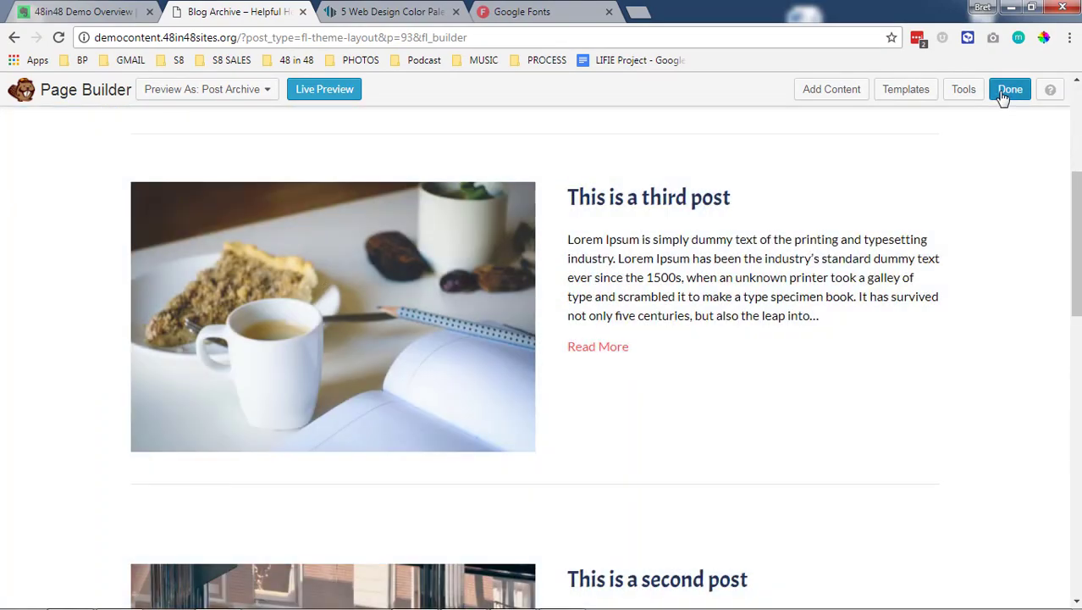
left_click(1007, 90)
left_click(616, 333)
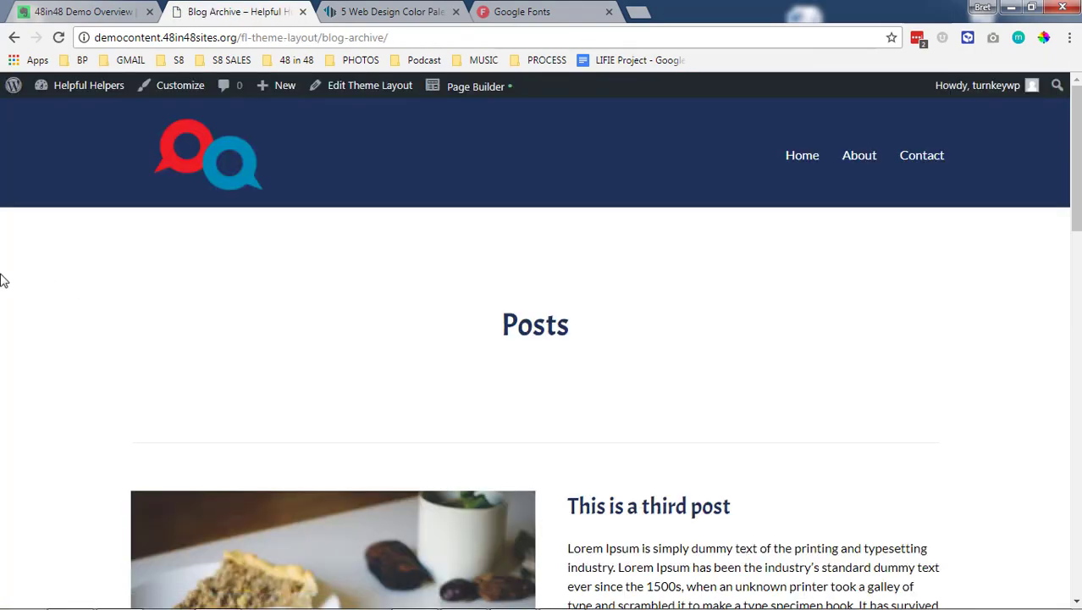
Review the published Blog Archive page from the header down through its list of posts.
scroll(625, 405, "down", 9)
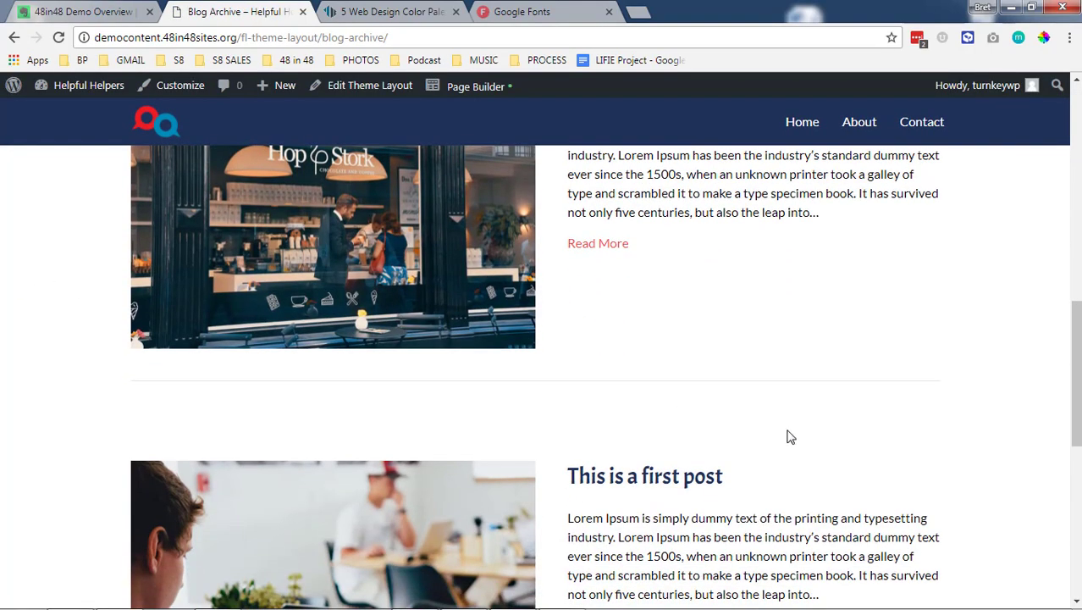
scroll(787, 436, "up", 9)
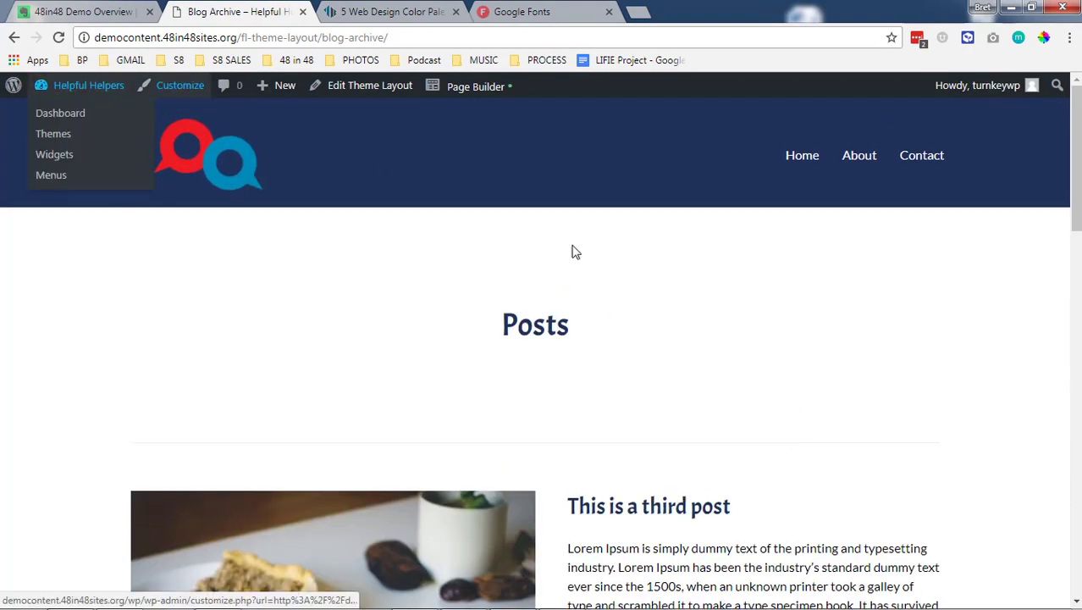
scroll(671, 369, "down", 10)
scroll(634, 377, "up", 10)
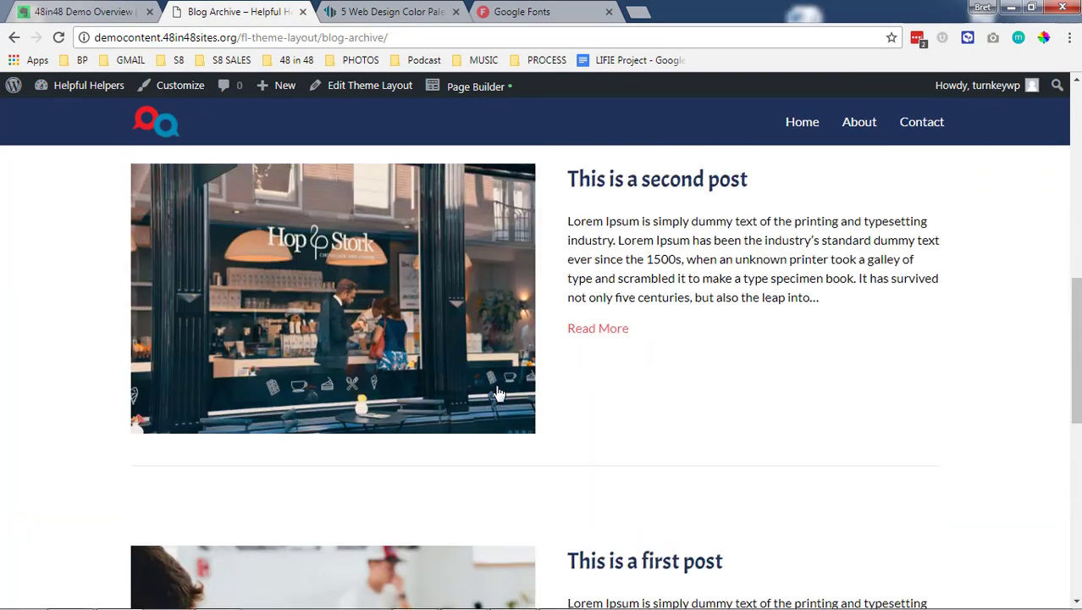
Open the full third post from the archive and look over its single-post page.
left_click(599, 511)
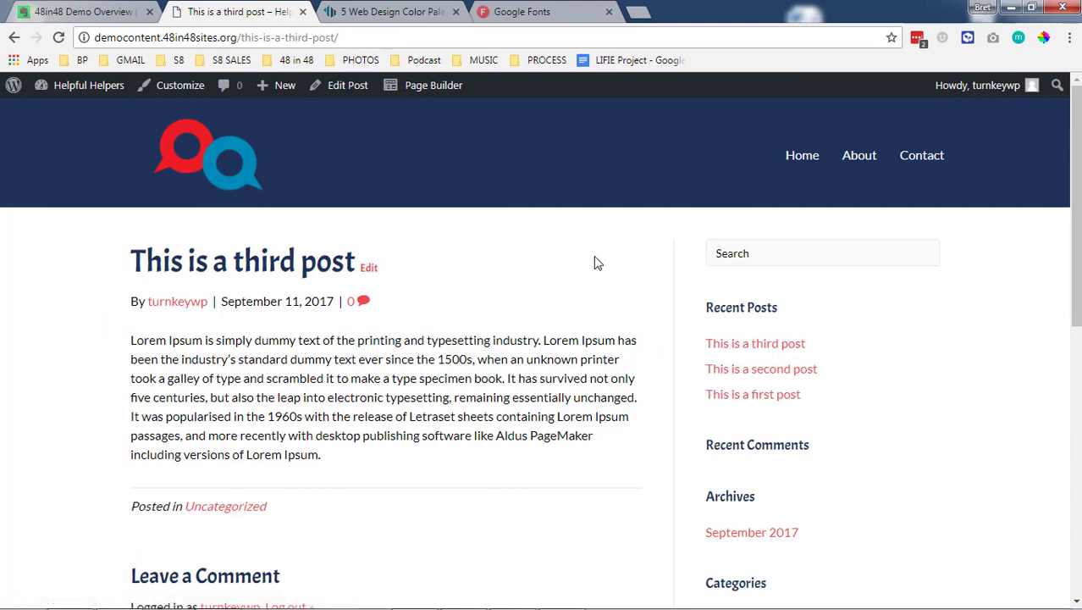
scroll(167, 356, "down", 10)
scroll(288, 376, "up", 10)
Add a new theme layout titled Blog Individual with the type Theme Layout and the layout Singular.
mouse_move(99, 91)
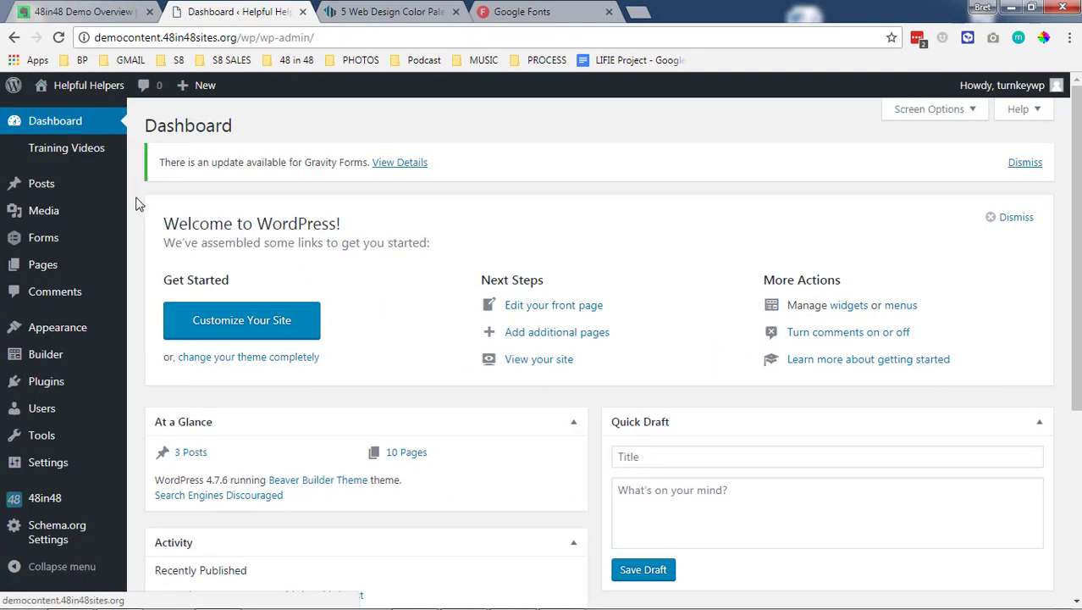
left_click(74, 354)
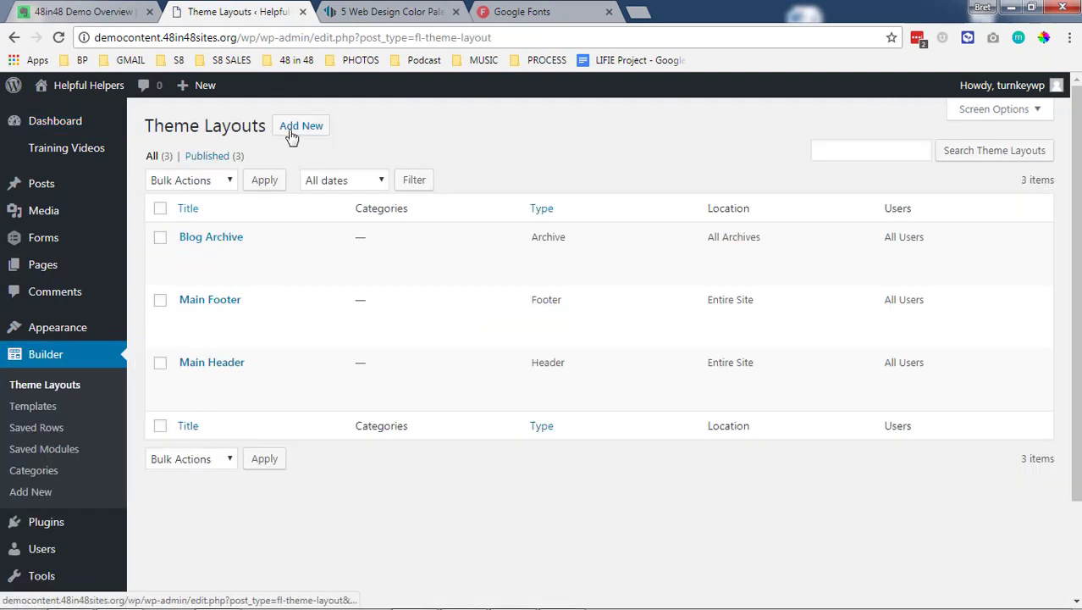
left_click(290, 131)
left_click(345, 194)
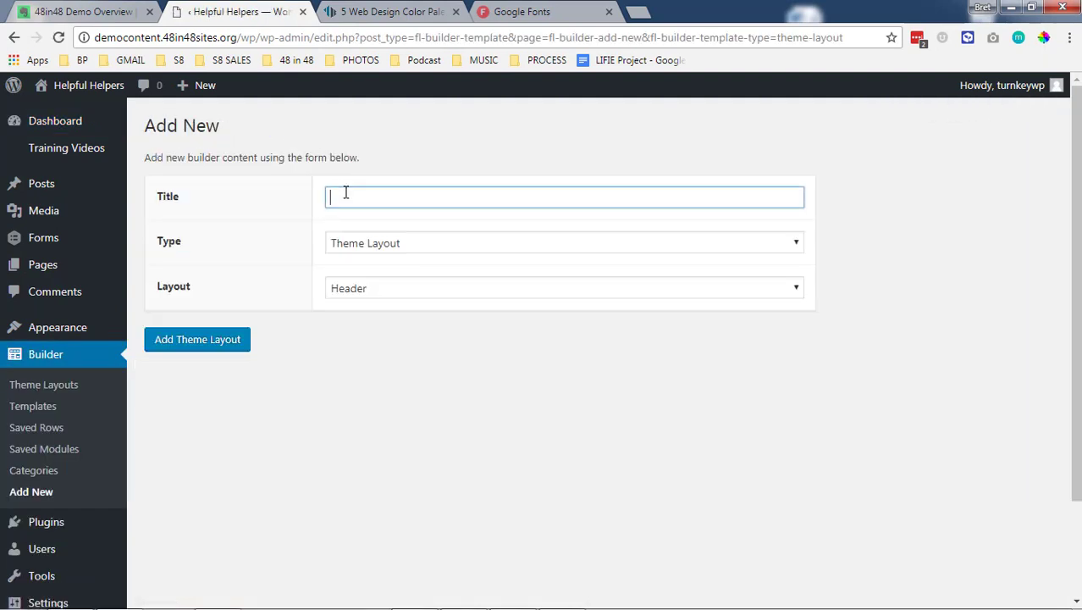
type("Blog Ini")
left_click(399, 290)
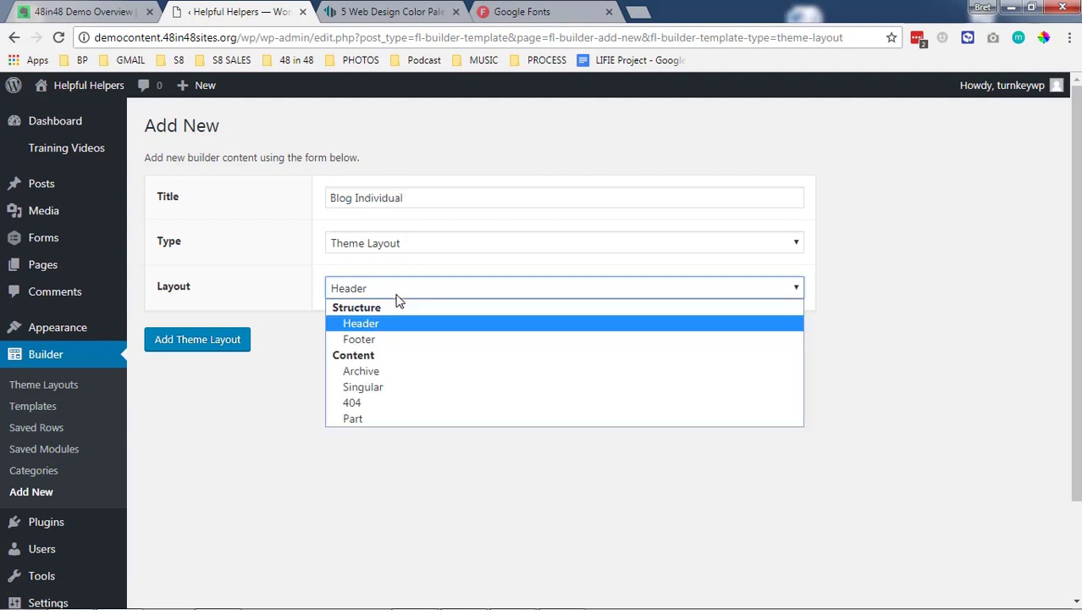
left_click(397, 388)
left_click(245, 345)
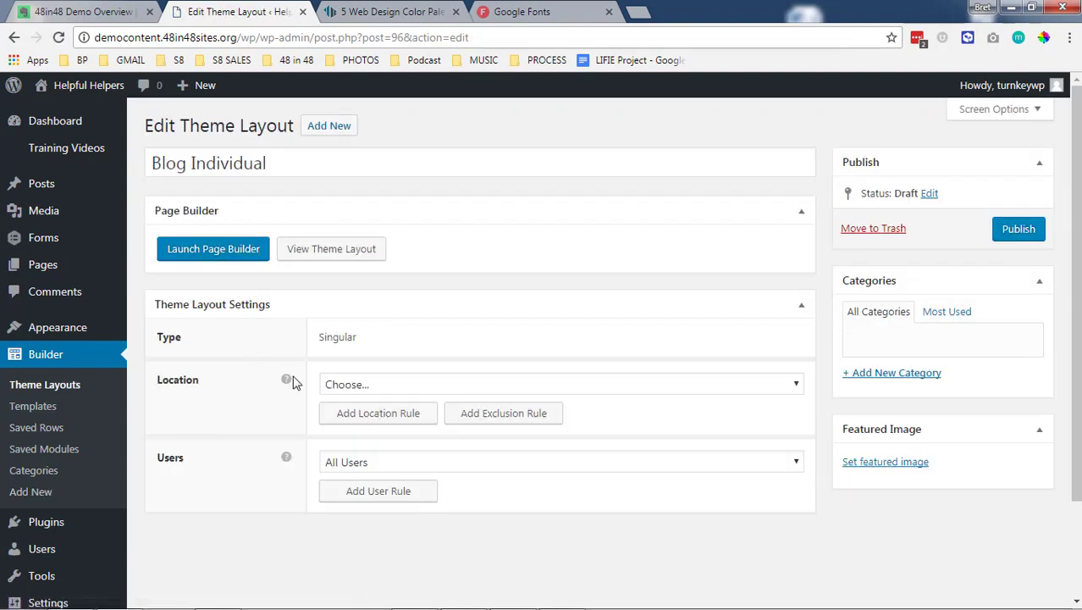
Set the Blog Individual layout's location to All Singular and publish the layout.
left_click(339, 384)
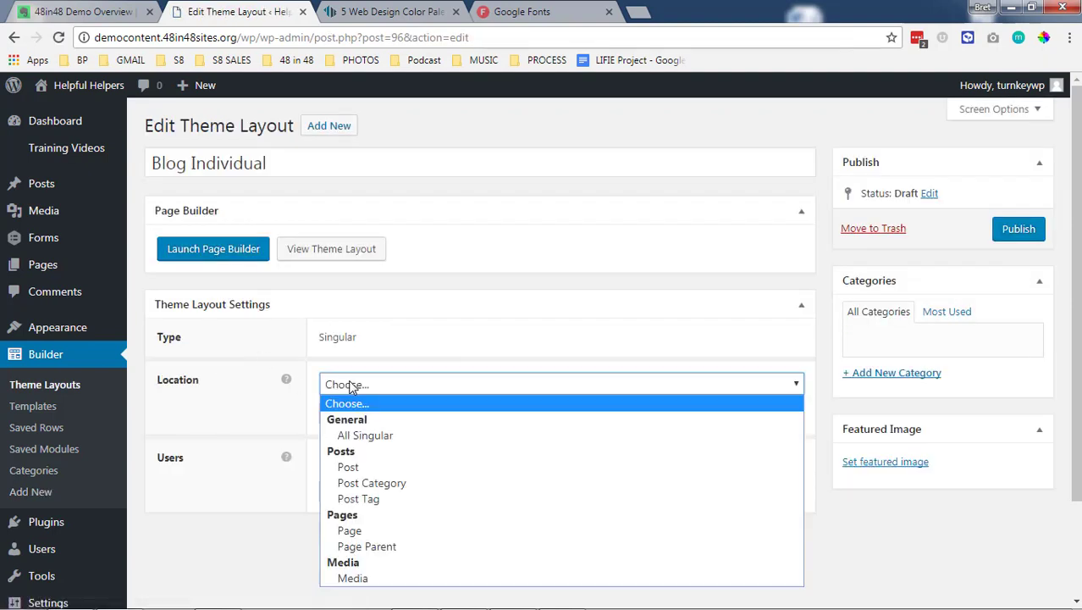
left_click(402, 435)
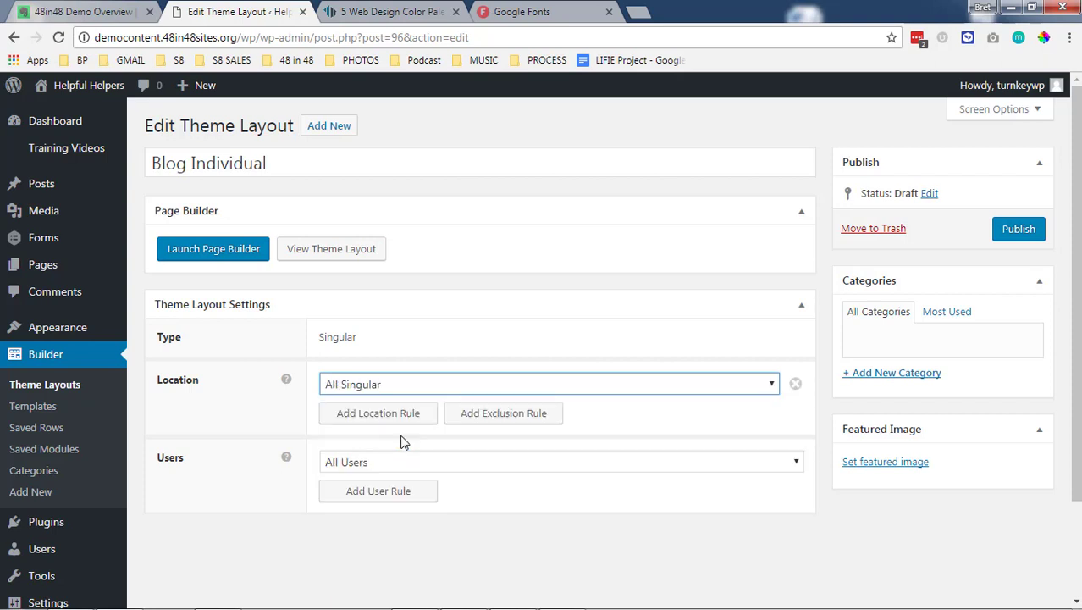
left_click(1018, 229)
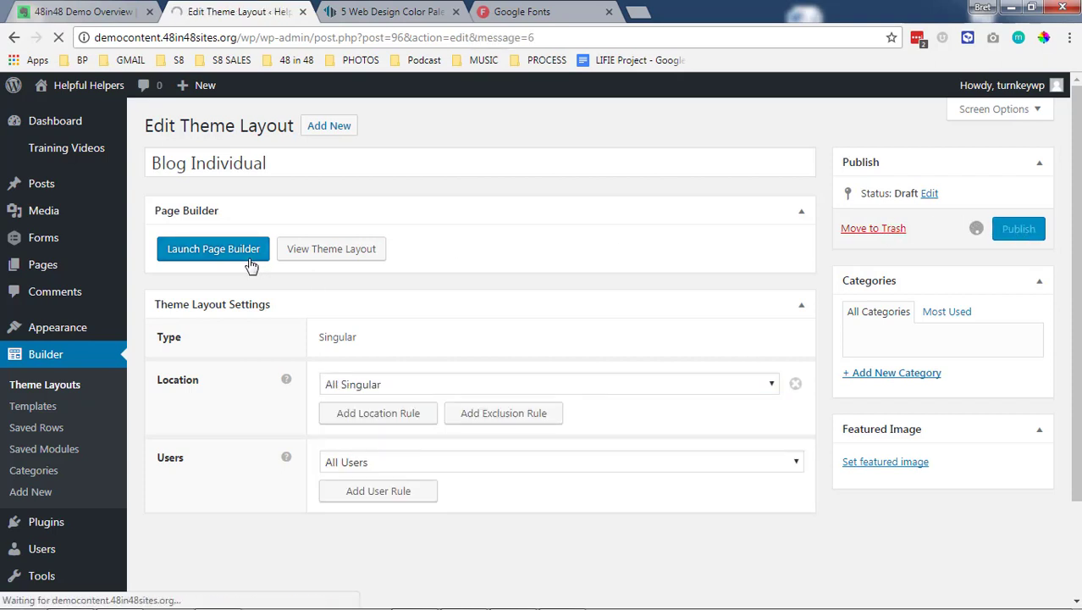
Launch Page Builder on the Blog Individual layout and delete the author box module below the post content.
left_click(250, 301)
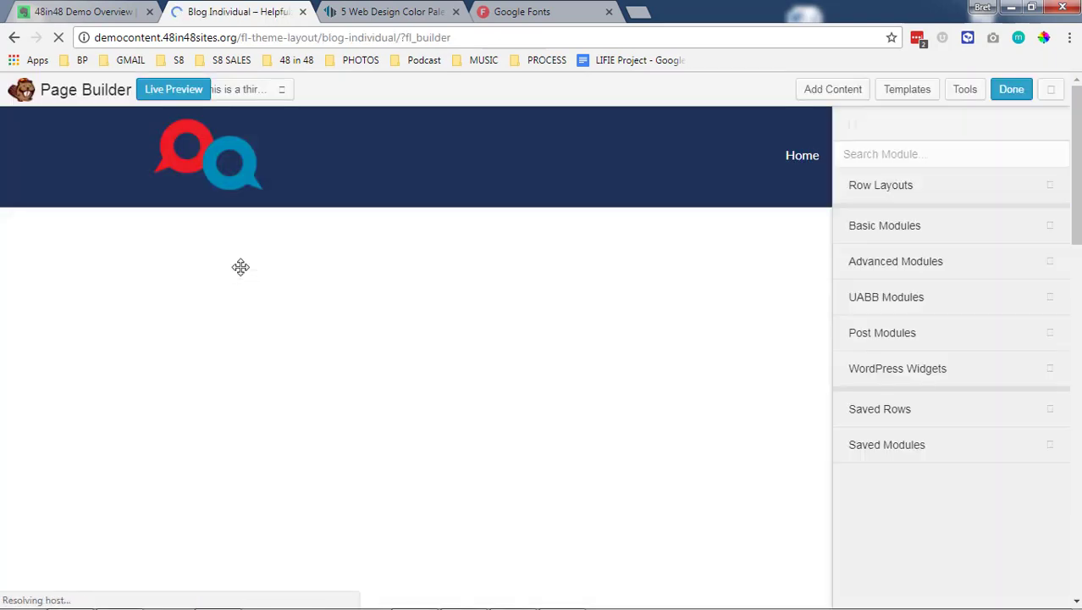
scroll(236, 312, "down", 8)
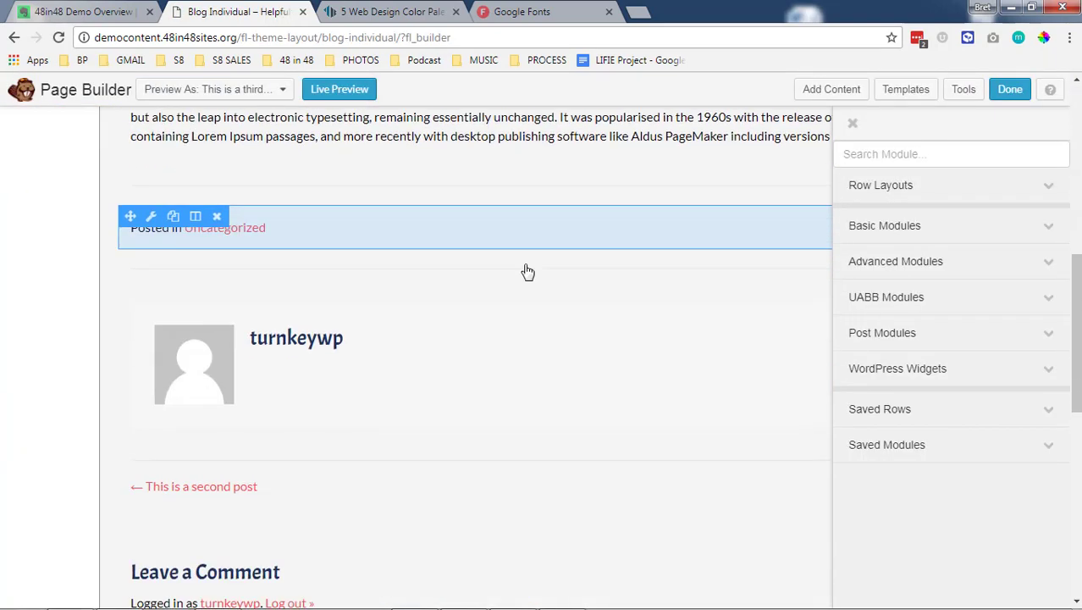
scroll(502, 350, "up", 2)
scroll(529, 369, "down", 1)
scroll(529, 369, "up", 3)
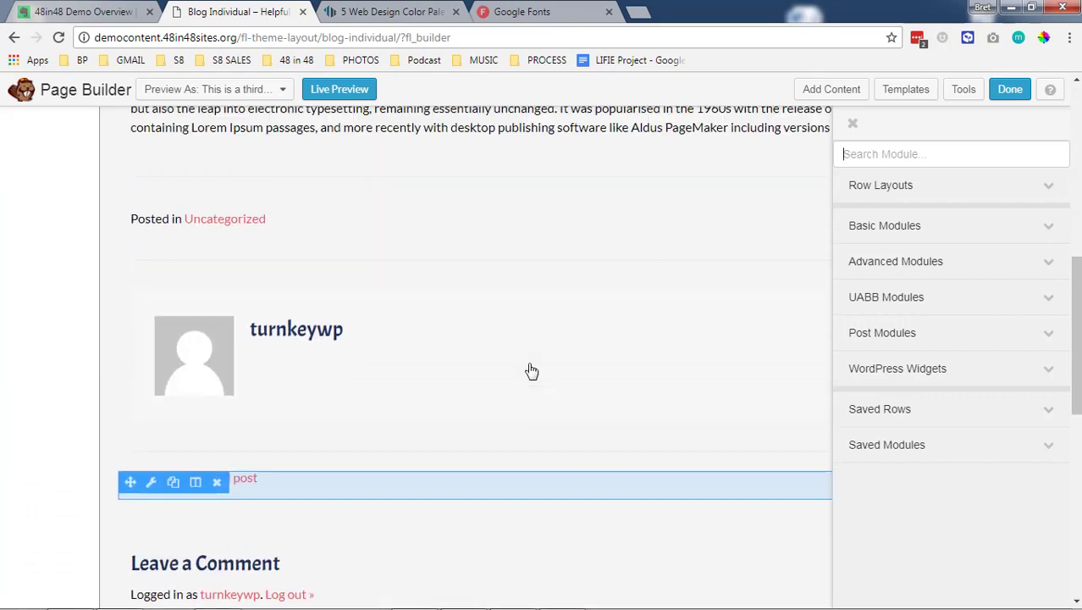
left_click(217, 395)
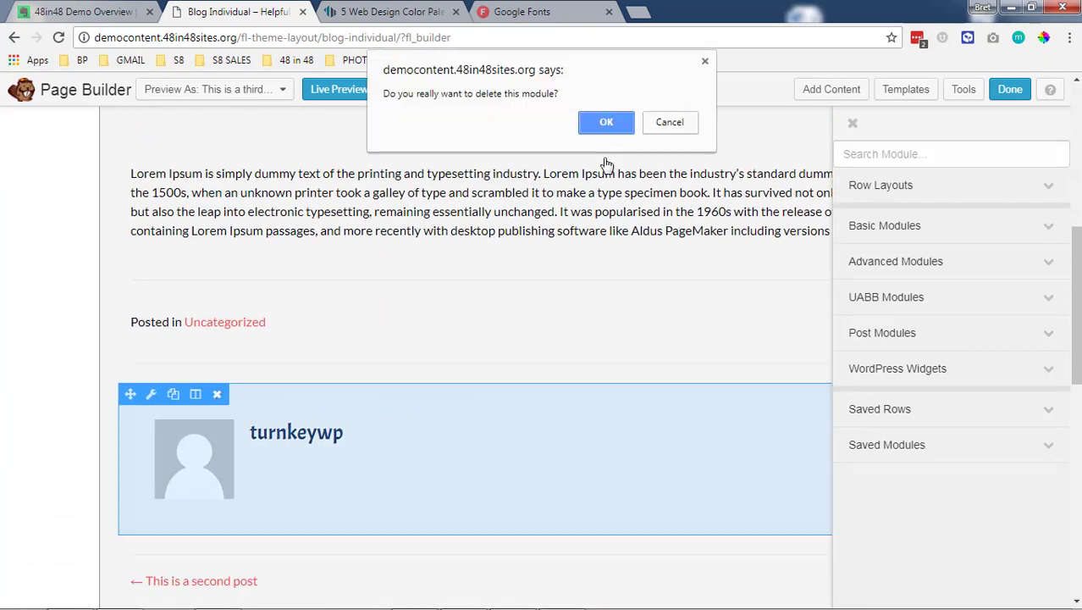
left_click(606, 120)
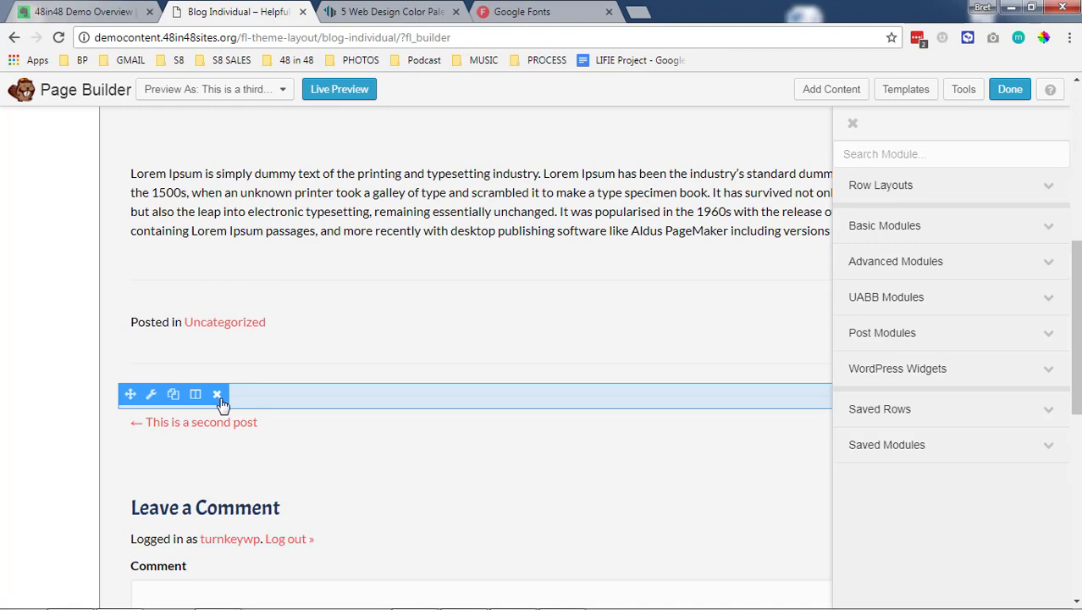
Delete the two separator lines and the previous-post link module between the Posted in line and the comment form.
left_click(217, 395)
left_click(603, 125)
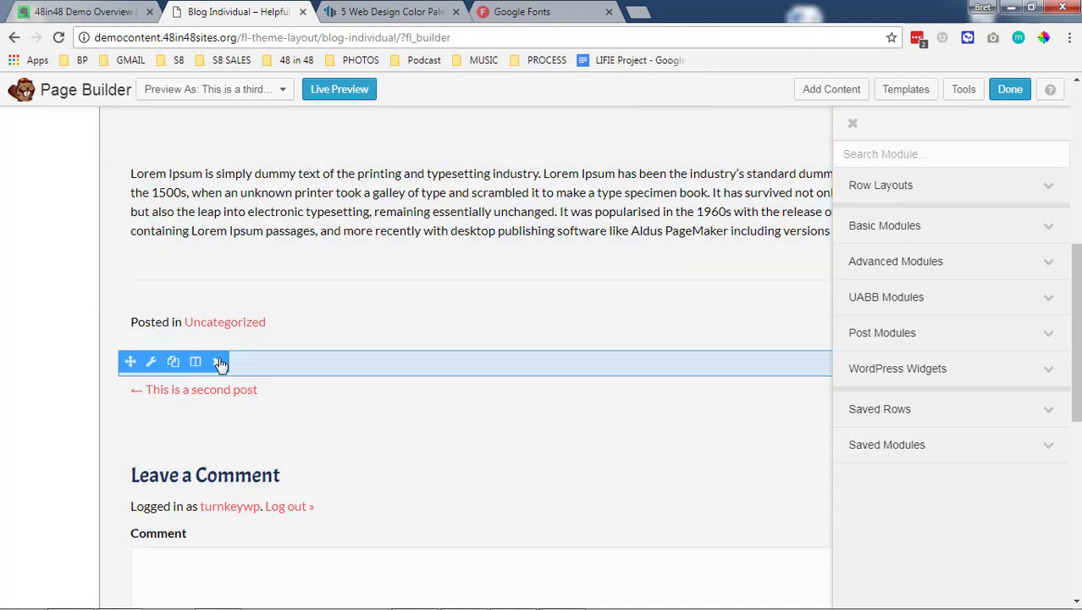
left_click(217, 362)
left_click(604, 125)
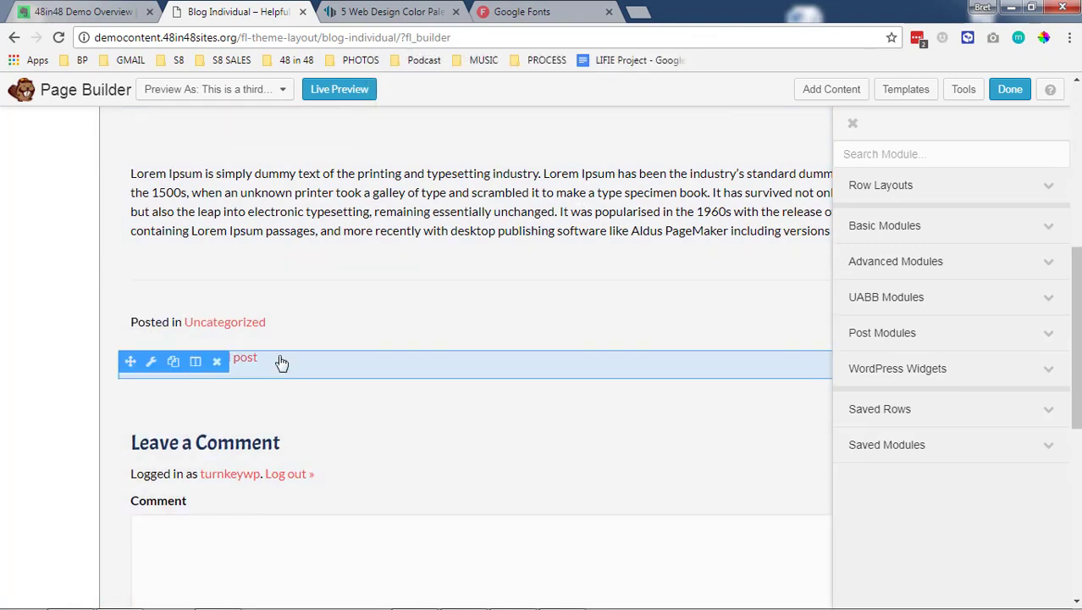
left_click(218, 362)
left_click(611, 124)
Look over the remaining modules and check the Post Content module's margin and display settings, cancelling the dialog.
scroll(218, 326, "down", 2)
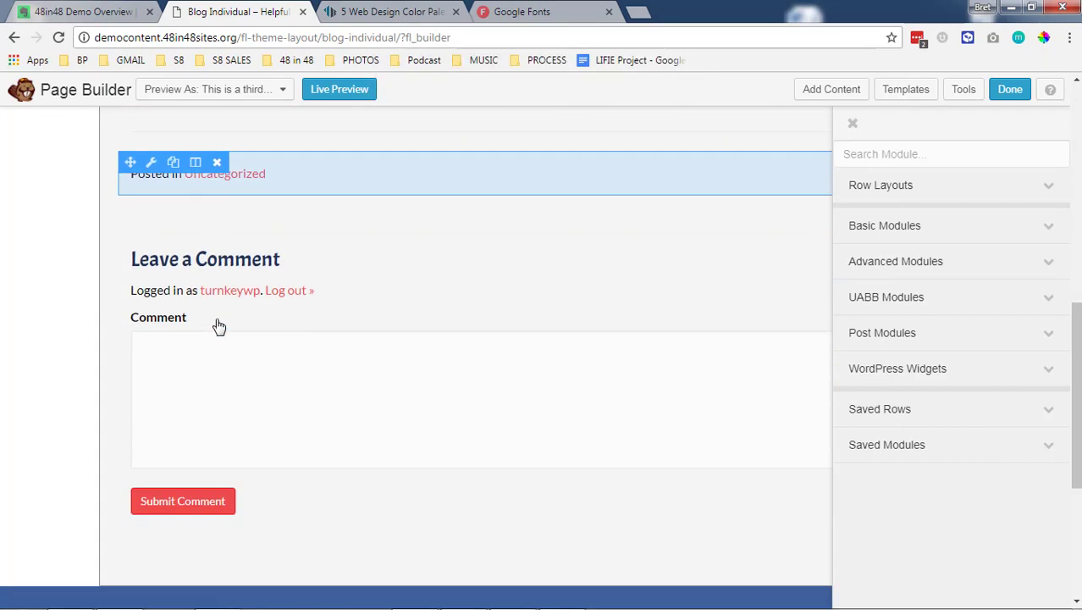
scroll(333, 357, "down", 1)
scroll(334, 357, "up", 4)
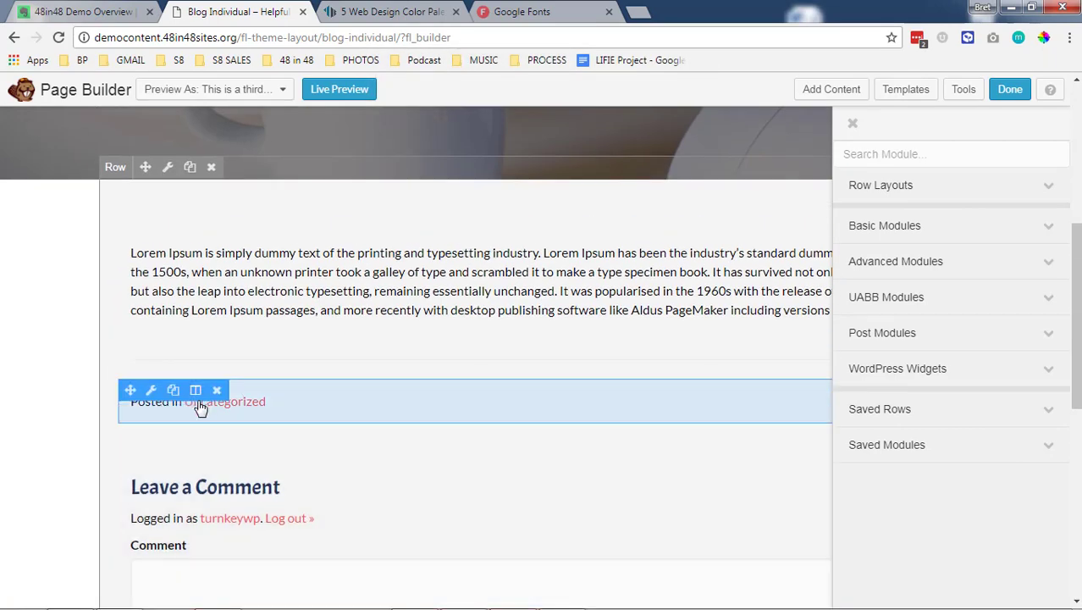
scroll(426, 449, "up", 2)
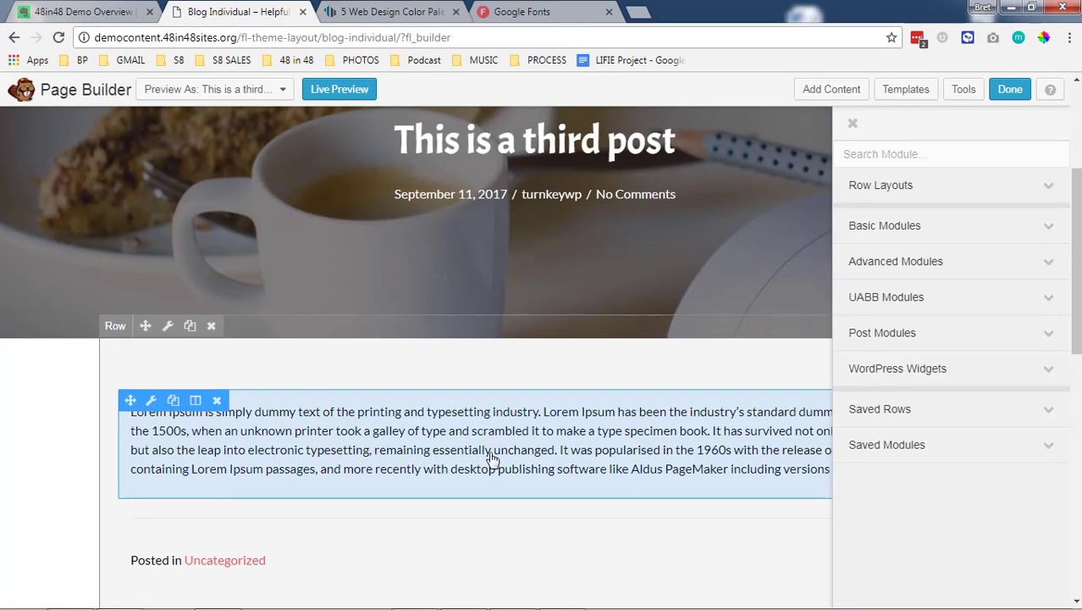
left_click(519, 450)
scroll(445, 223, "down", 3)
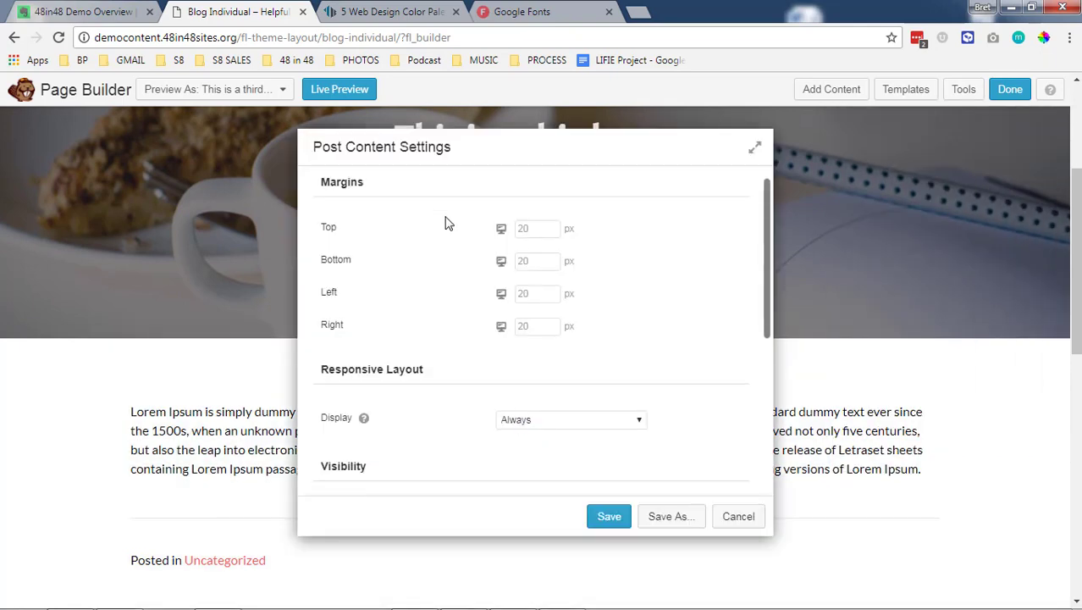
scroll(474, 322, "up", 3)
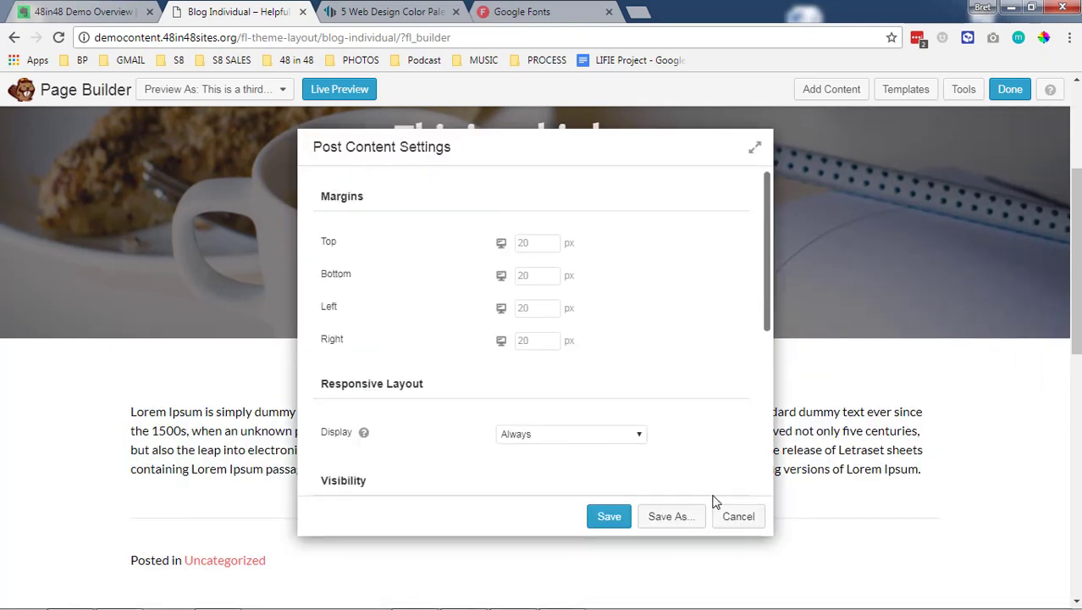
left_click(738, 518)
Check the post title heading's connected field and the list of other available field connections, cancelling the settings.
scroll(725, 273, "up", 3)
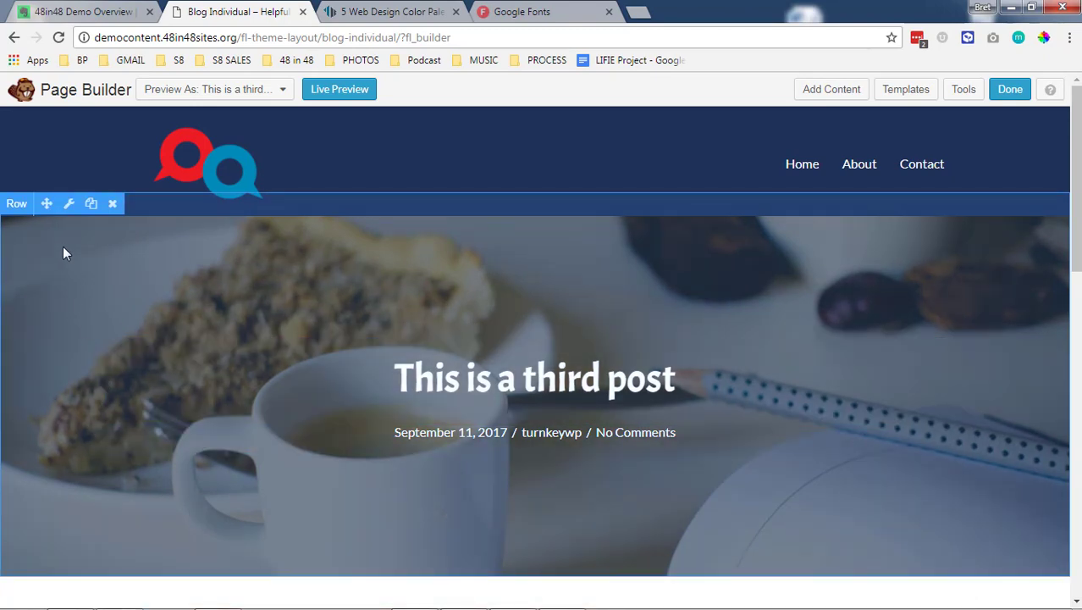
left_click(465, 398)
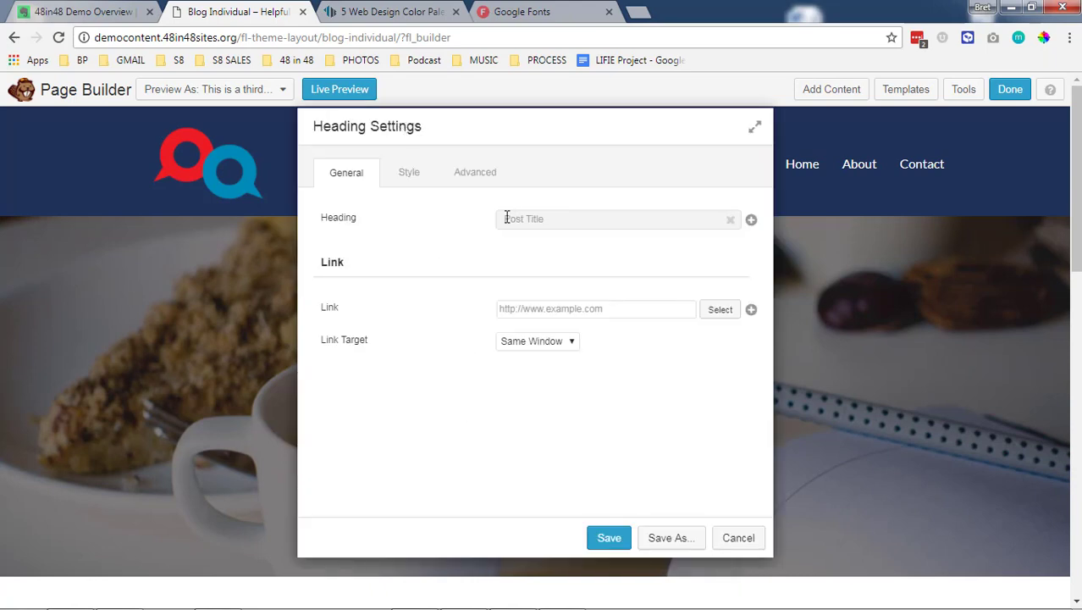
left_click(752, 221)
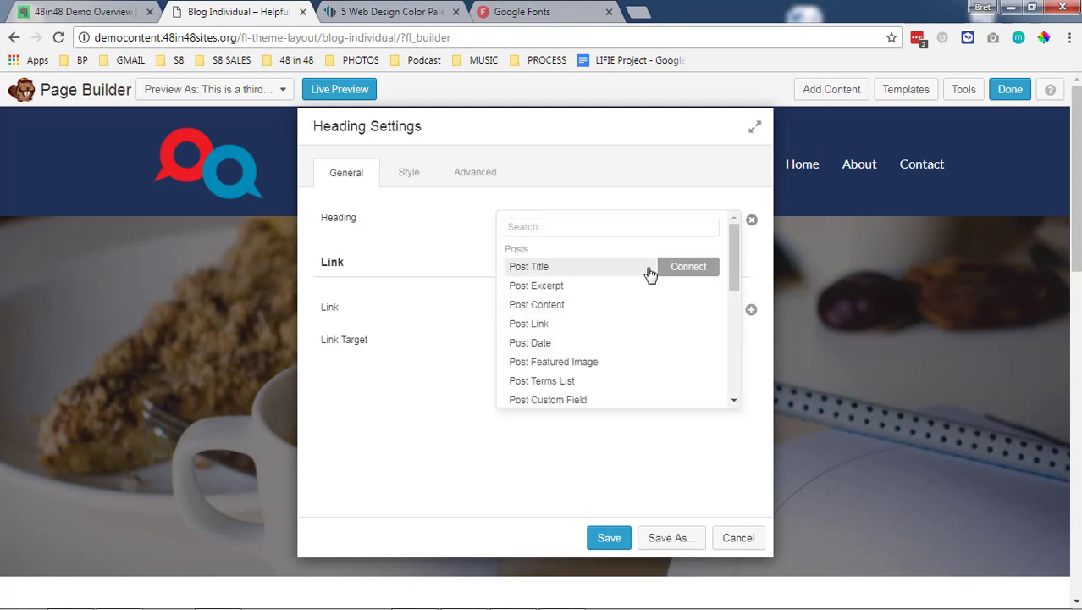
scroll(611, 330, "down", 3)
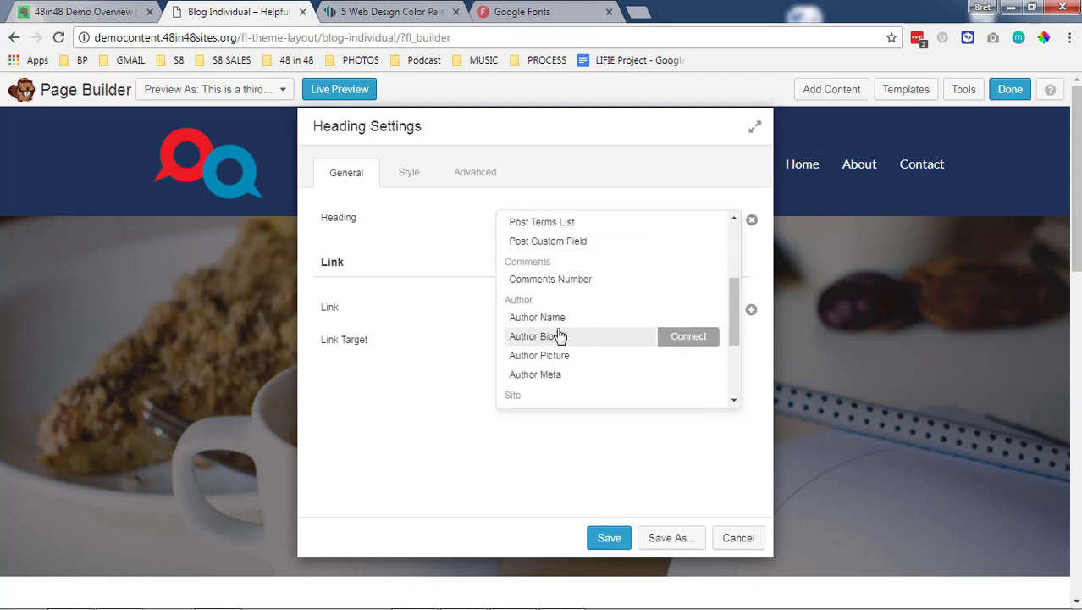
left_click(410, 246)
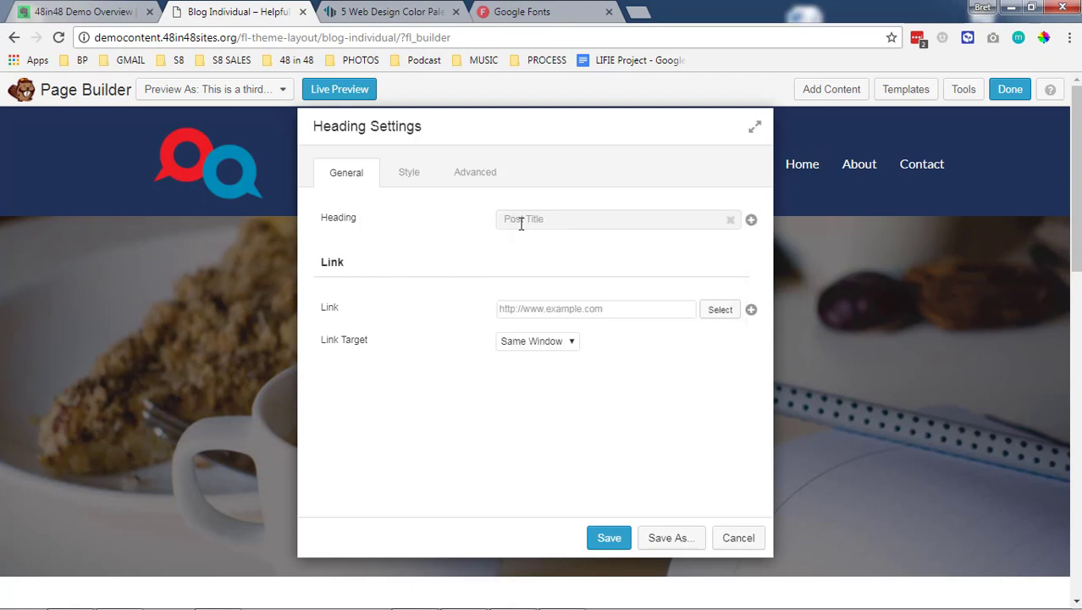
left_click(739, 537)
Finish editing the Blog Individual layout and publish its changes.
scroll(535, 382, "down", 2)
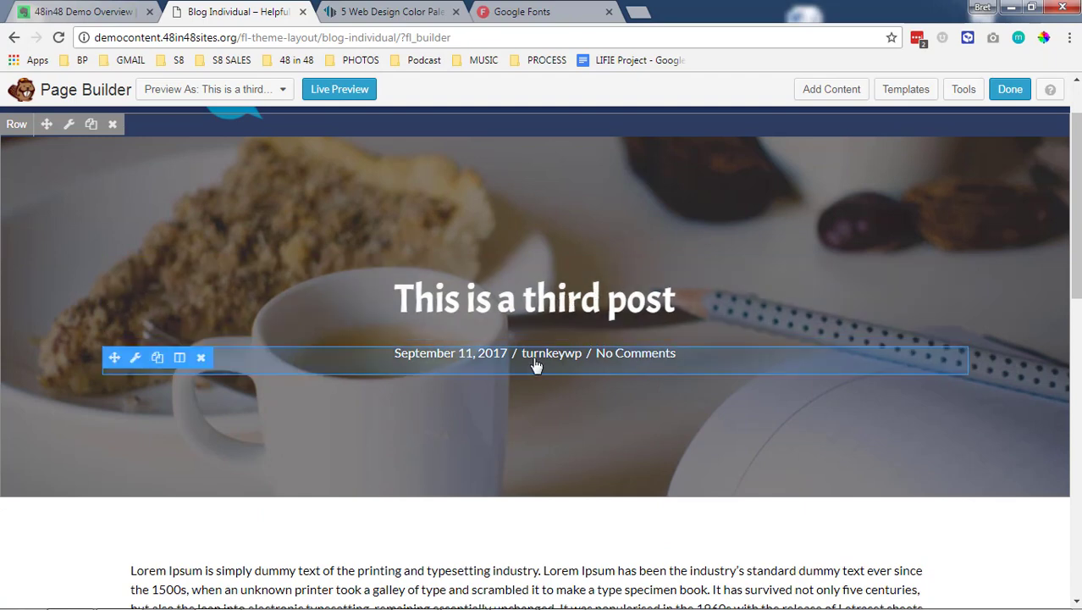
scroll(485, 459, "up", 2)
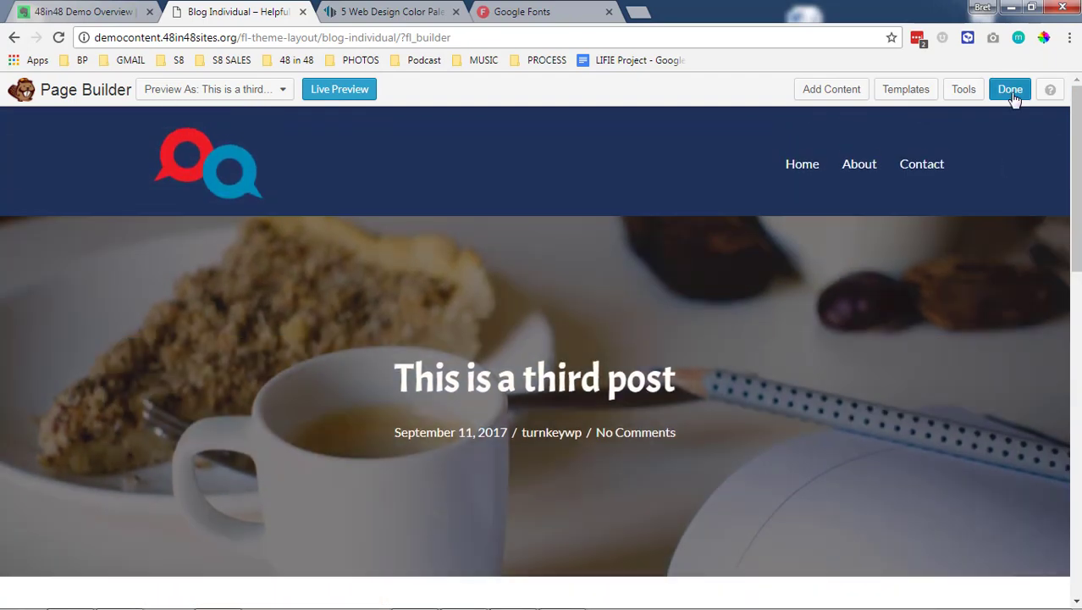
left_click(1012, 93)
left_click(442, 297)
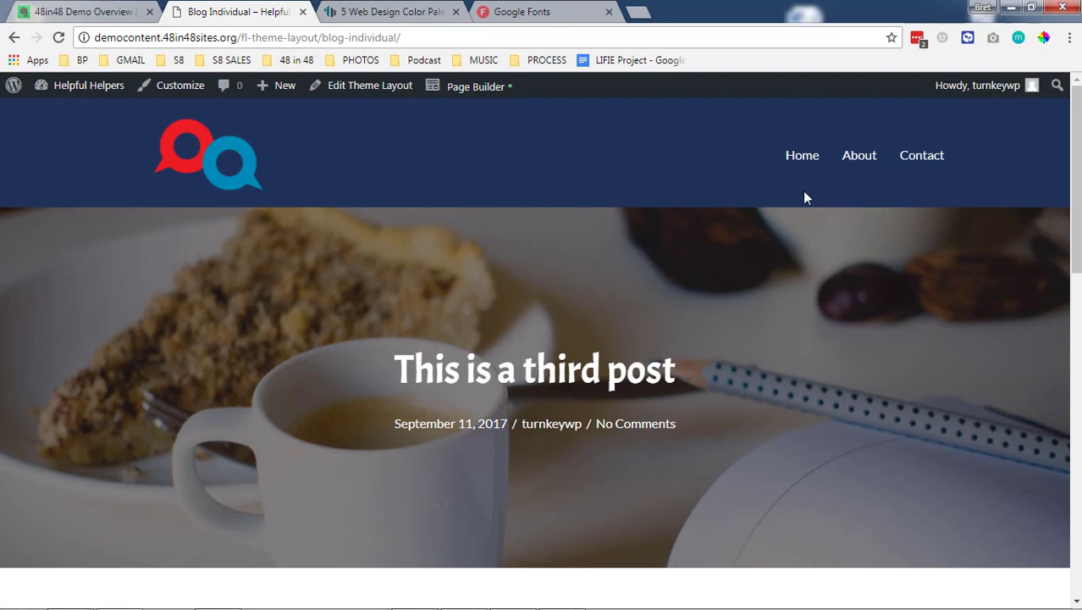
Go through the site's home page to the dashboard's Reading settings and check the pages available as Posts page.
left_click(797, 155)
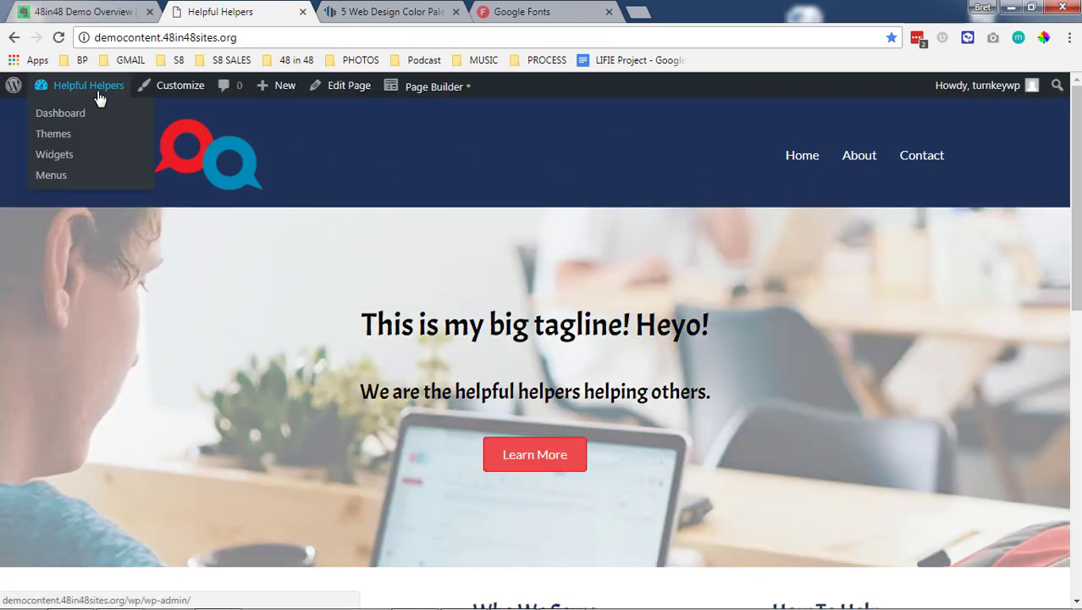
left_click(98, 95)
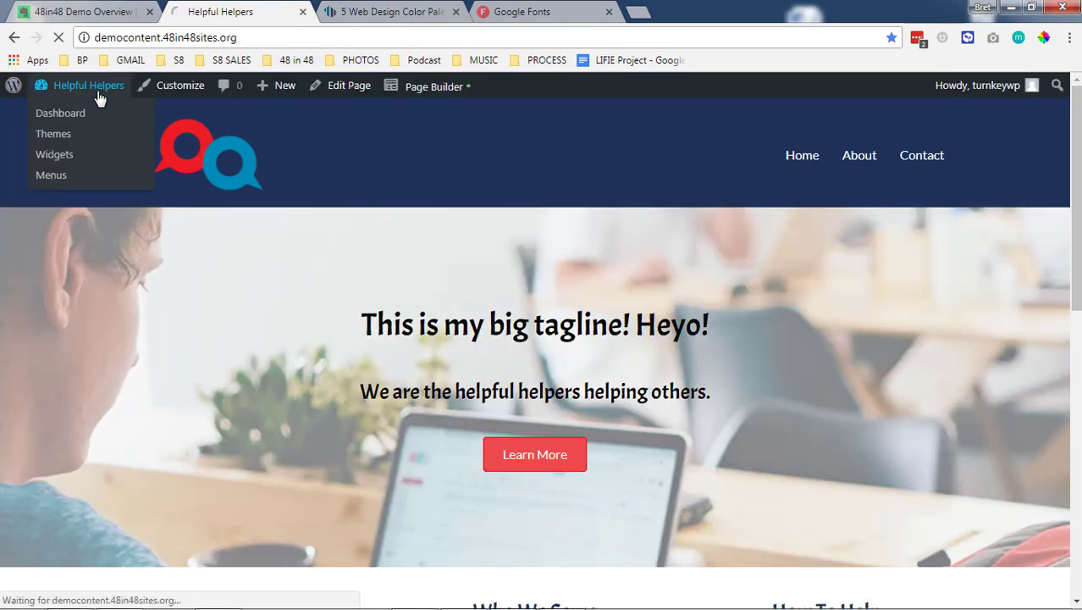
left_click(74, 465)
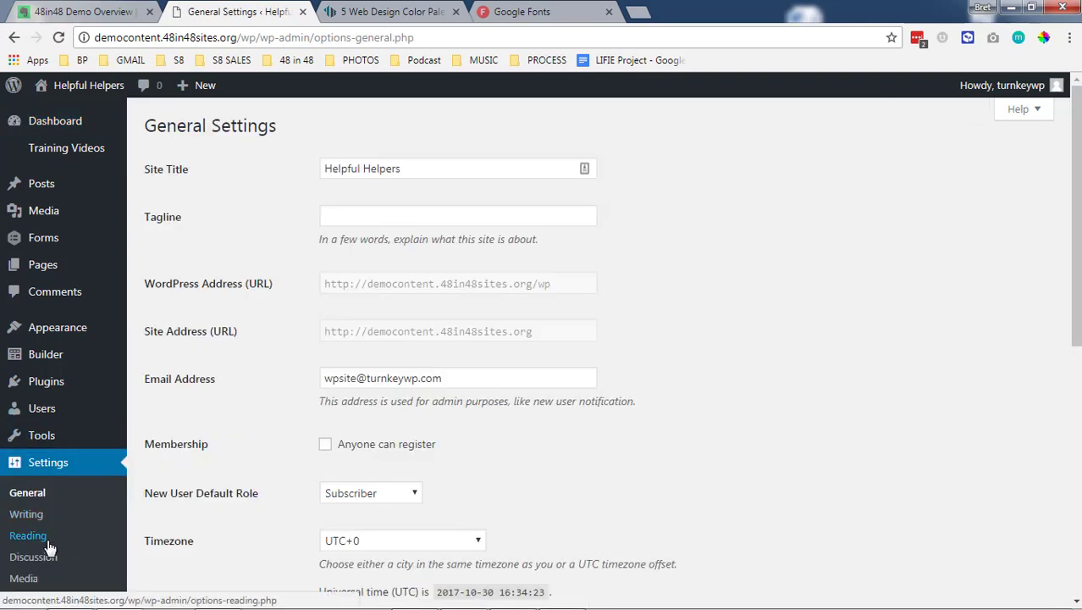
left_click(48, 544)
left_click(446, 273)
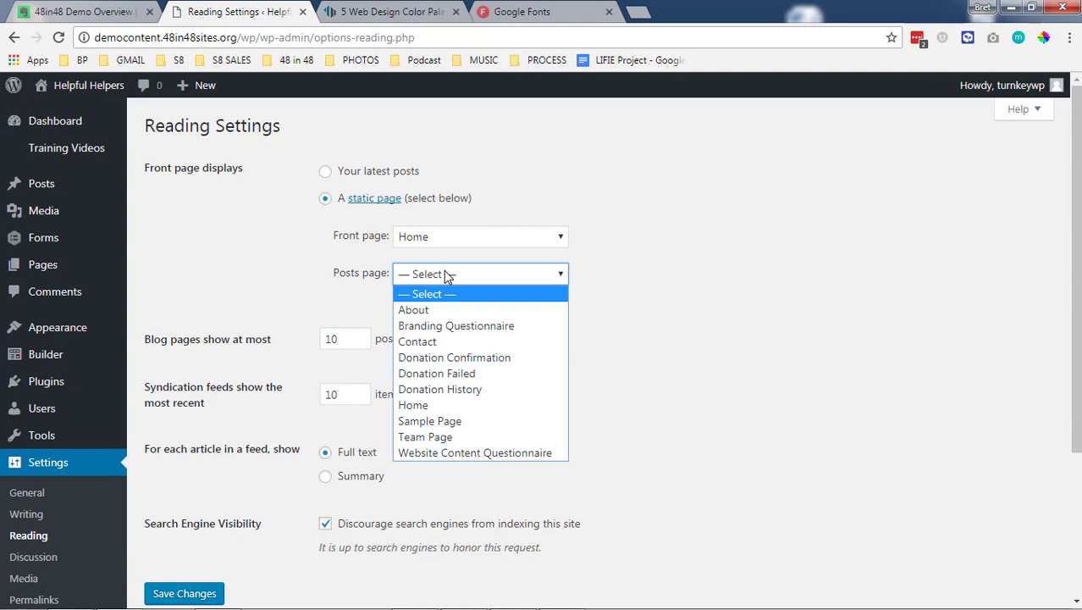
left_click(169, 240)
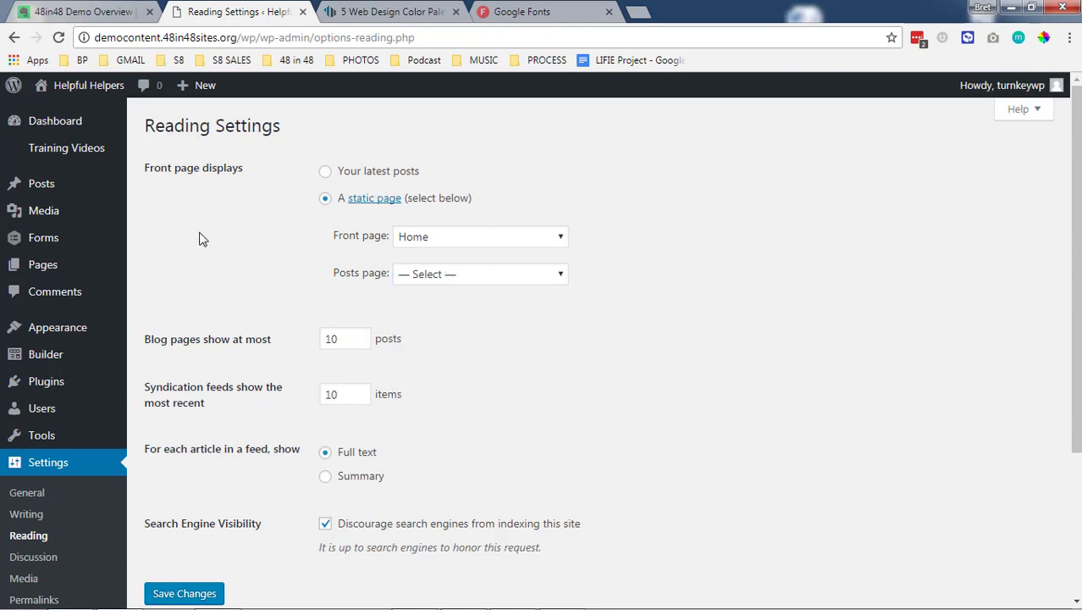
Add a new page titled Blog and publish it.
left_click(65, 262)
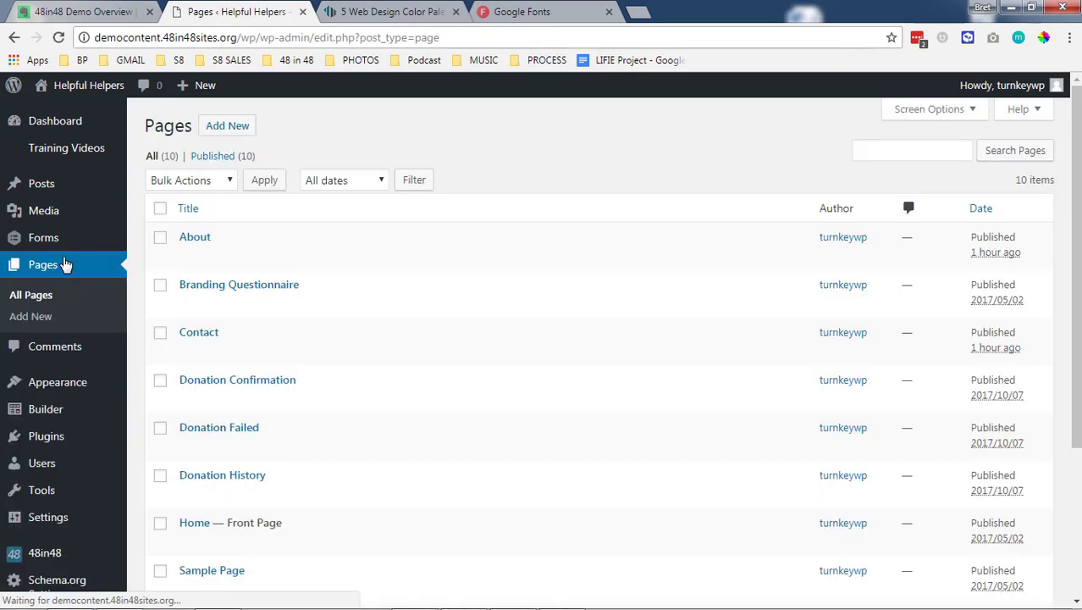
left_click(218, 130)
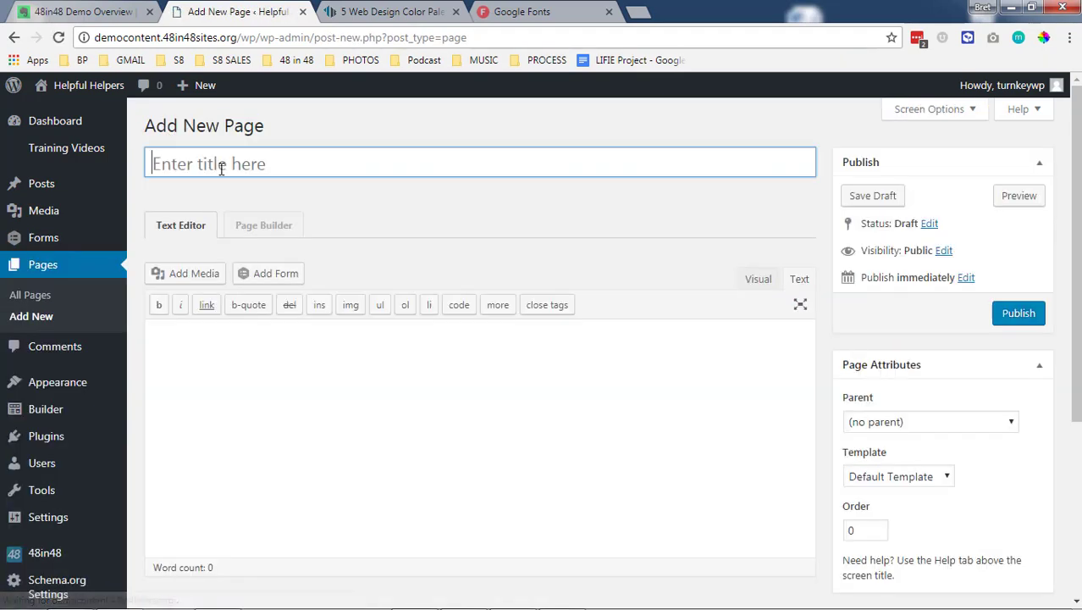
left_click(221, 168)
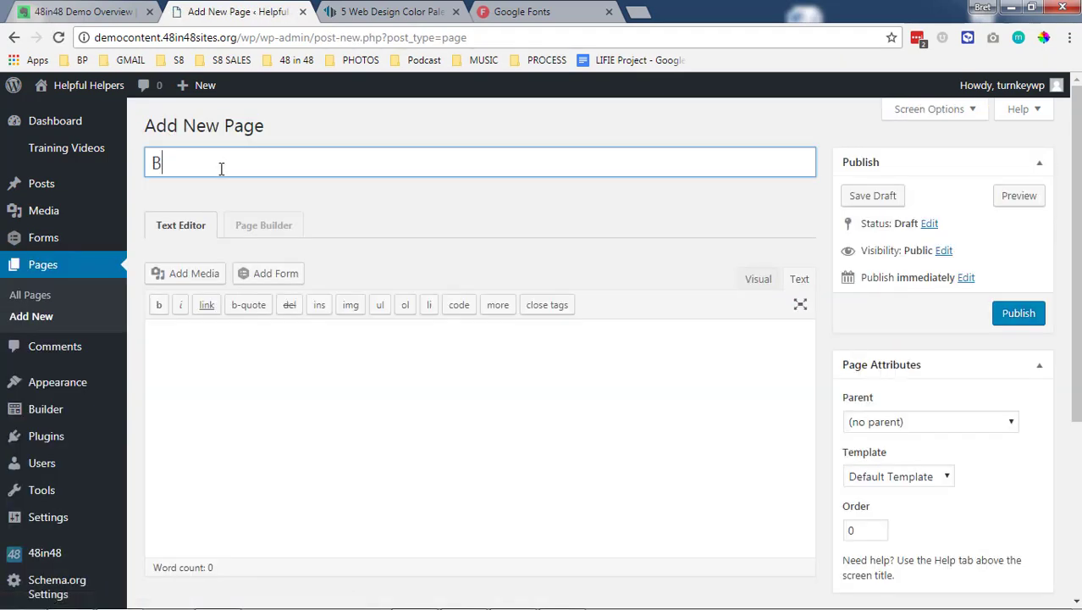
left_click(1024, 313)
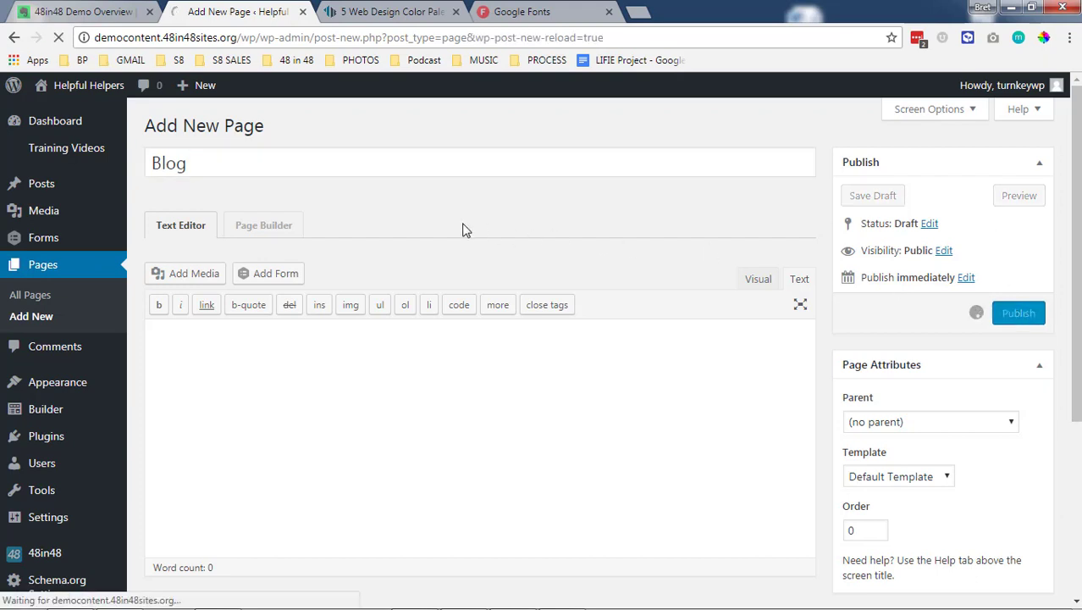
Set the Posts page to Blog in the Reading settings and save the changes.
scroll(140, 358, "down", 4)
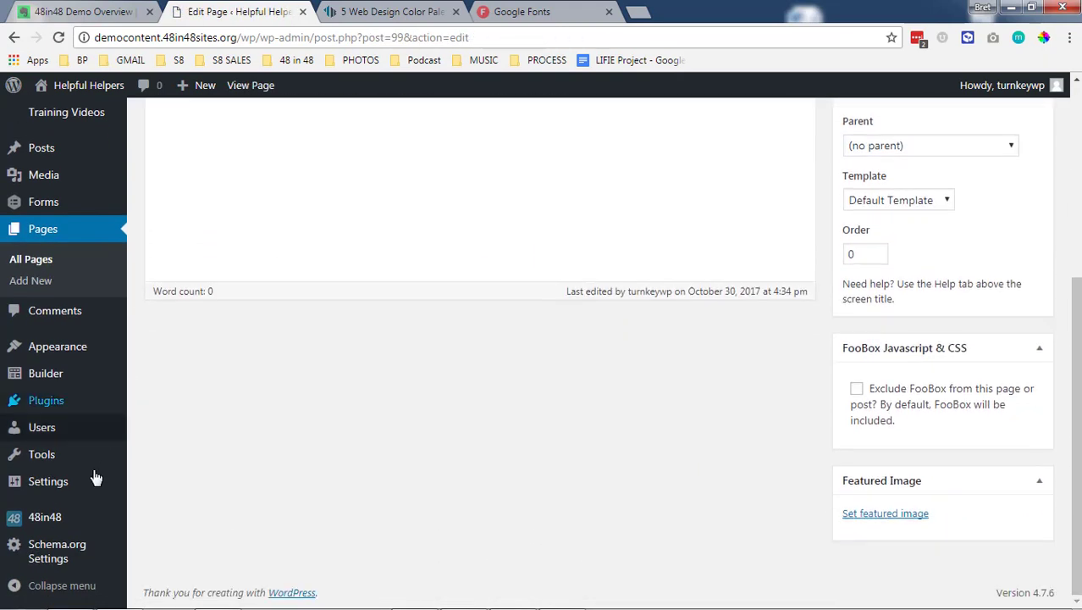
mouse_move(135, 485)
left_click(161, 379)
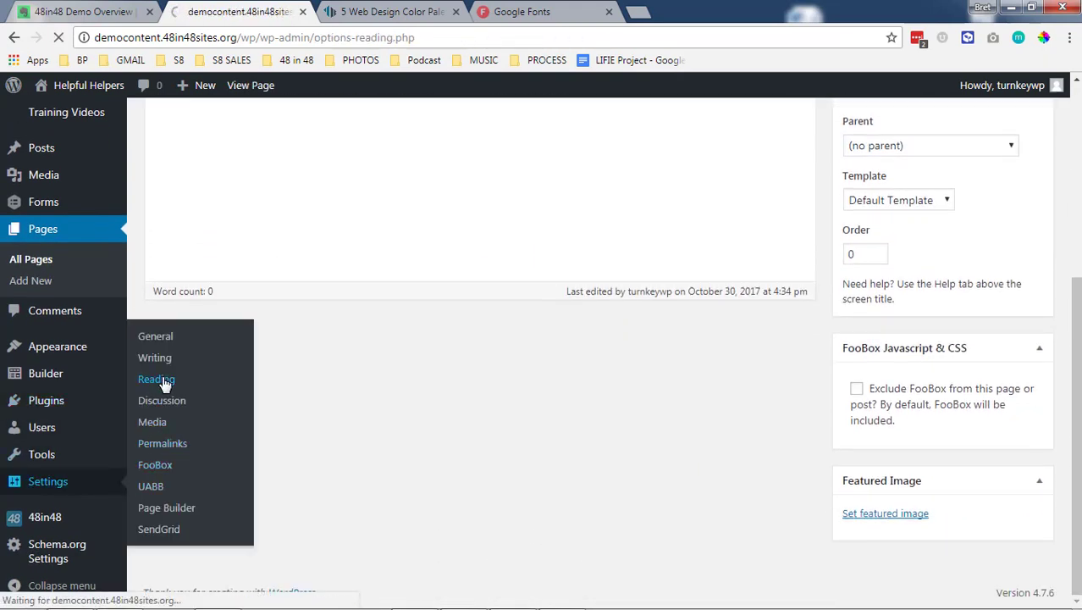
left_click(469, 274)
left_click(456, 328)
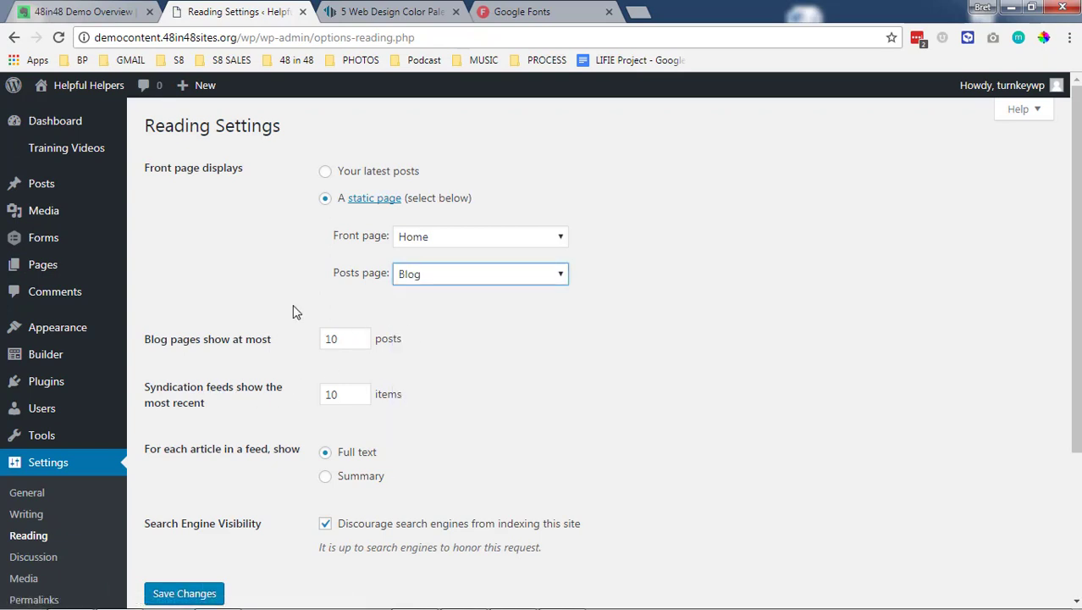
scroll(254, 381, "down", 3)
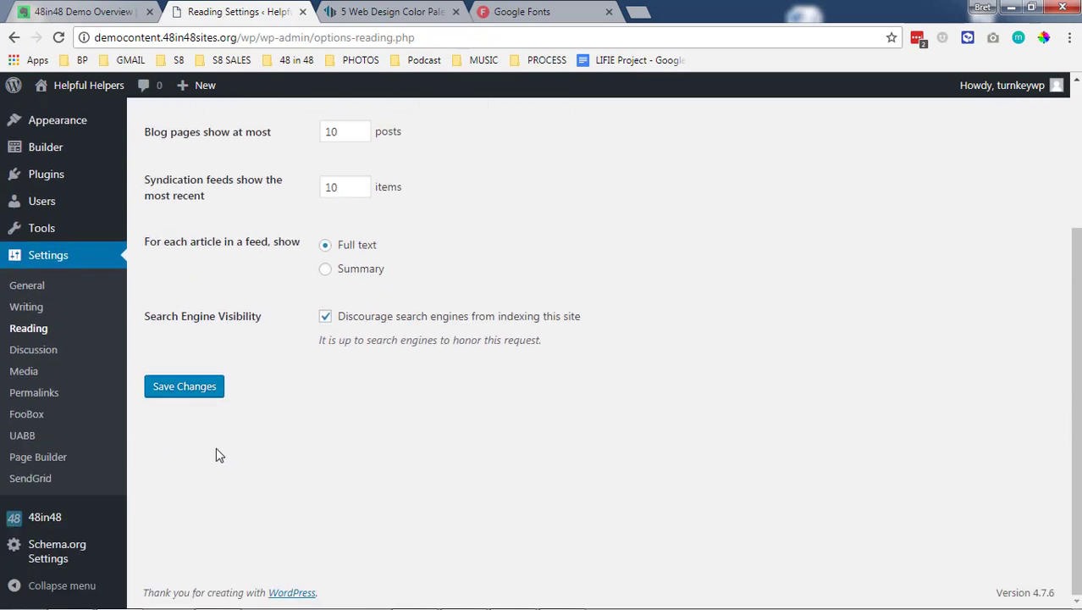
left_click(186, 391)
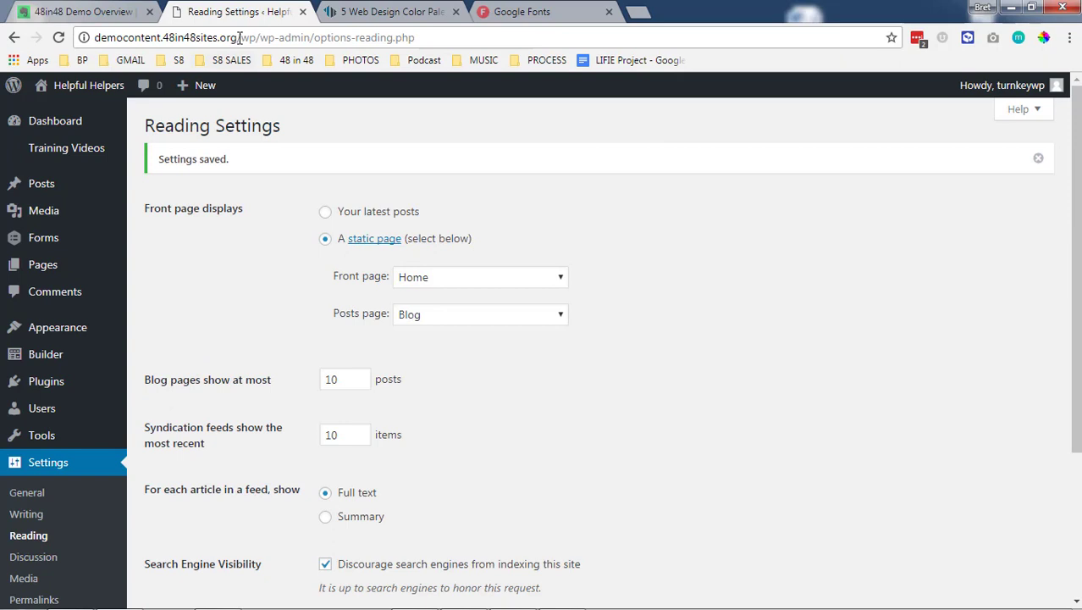
Open the Main Navigation menu for editing, add the Blog page to it and save the menu.
mouse_move(97, 329)
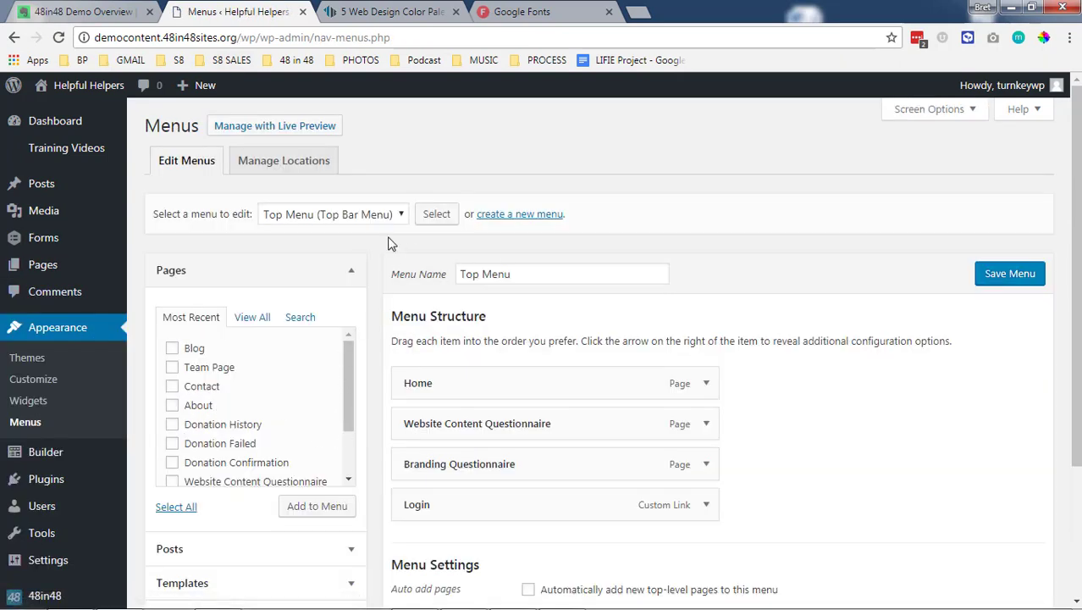
left_click(385, 215)
left_click(369, 231)
left_click(437, 214)
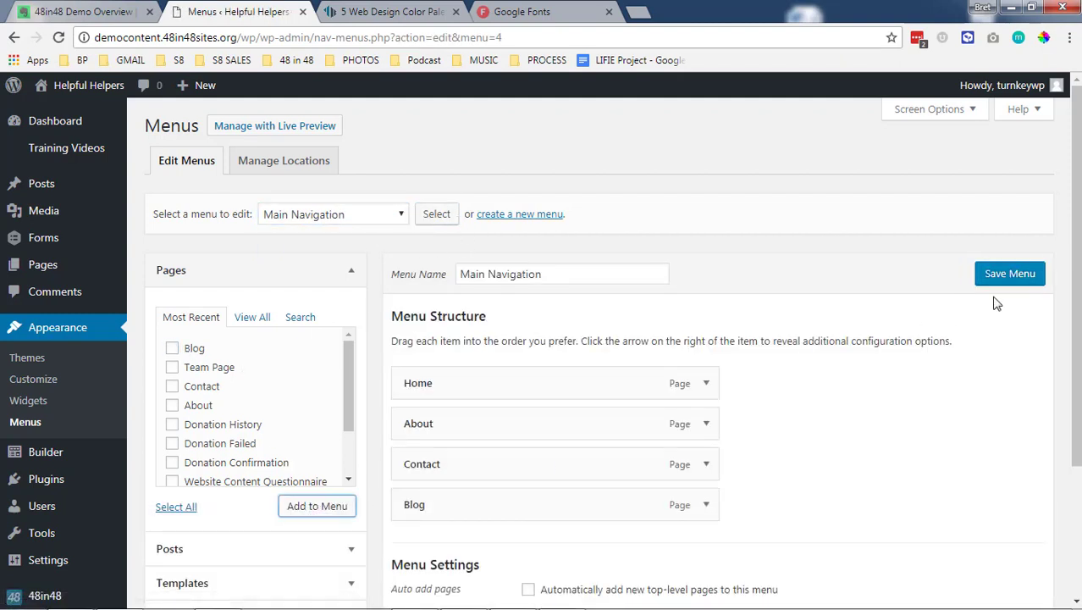
left_click(1007, 272)
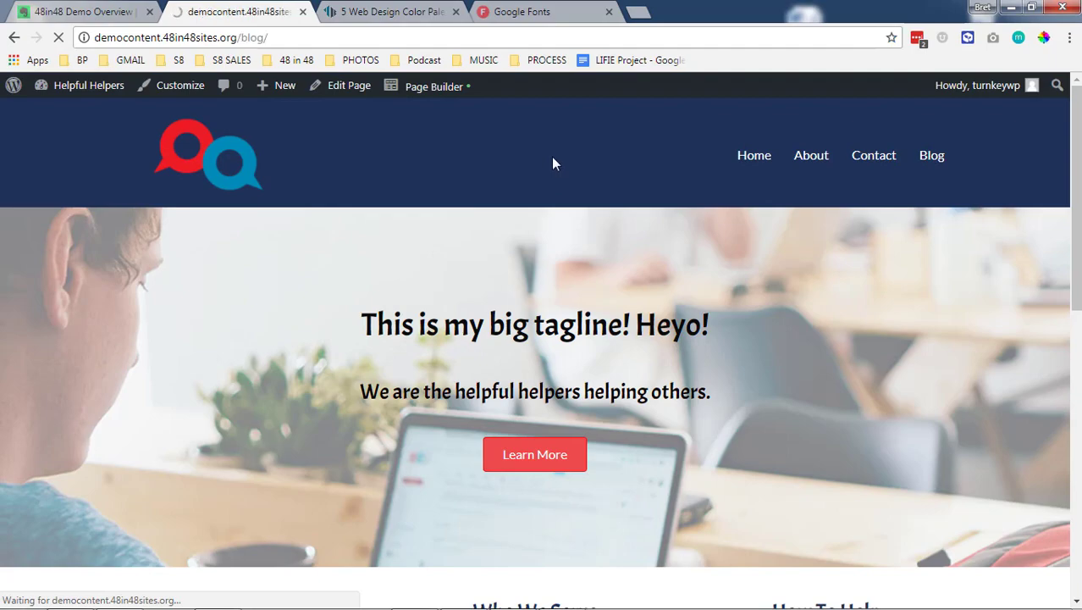
View the site's Blog page and look through its post list, then check the layout of the post "This is a third post".
scroll(239, 215, "down", 8)
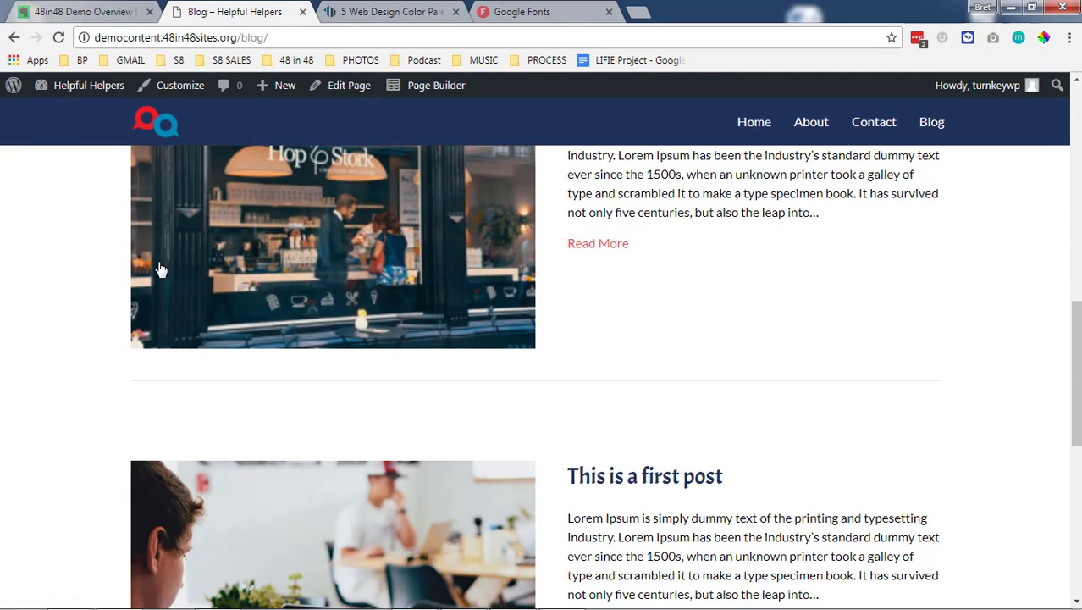
scroll(148, 270, "down", 5)
scroll(152, 273, "up", 11)
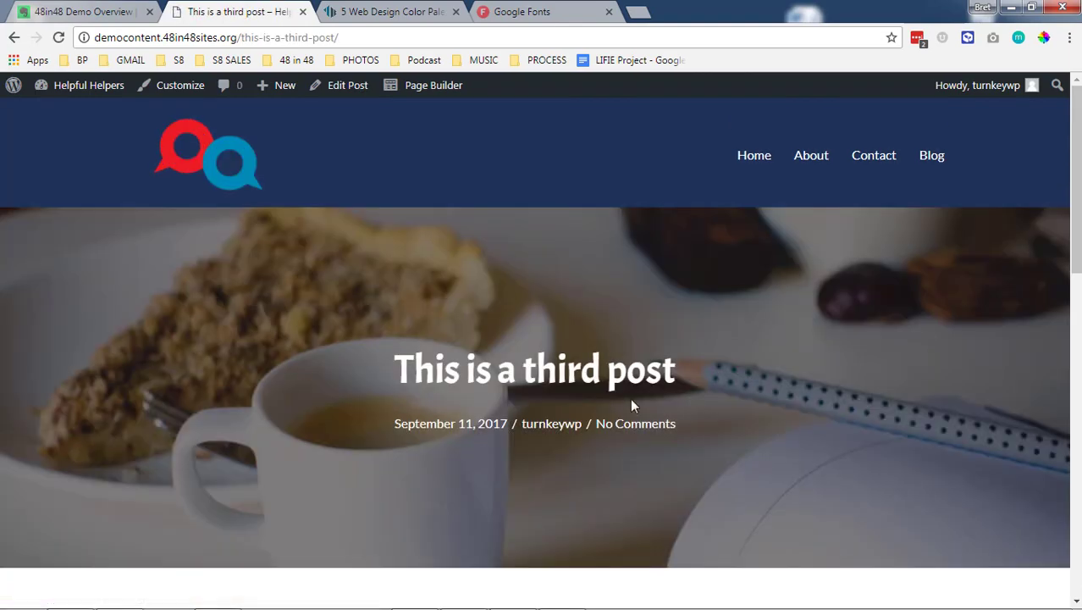
scroll(632, 405, "down", 3)
scroll(669, 407, "down", 5)
scroll(647, 393, "up", 8)
Return to the Blog page, open "This is a second post" and examine its header and body layout.
key("alt+Left")
scroll(648, 394, "down", 4)
left_click(614, 410)
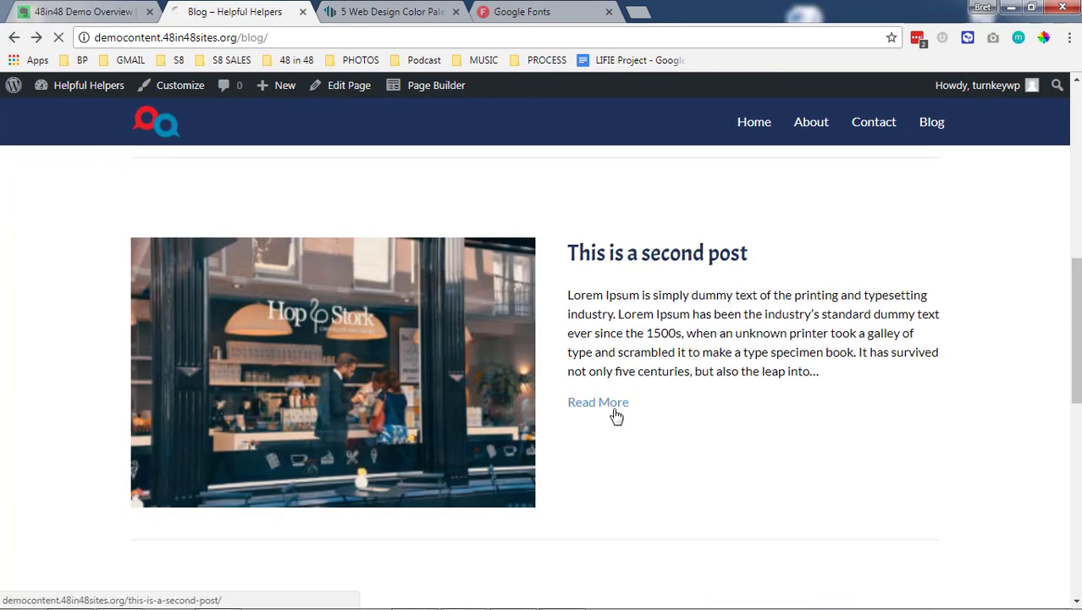
scroll(258, 357, "down", 6)
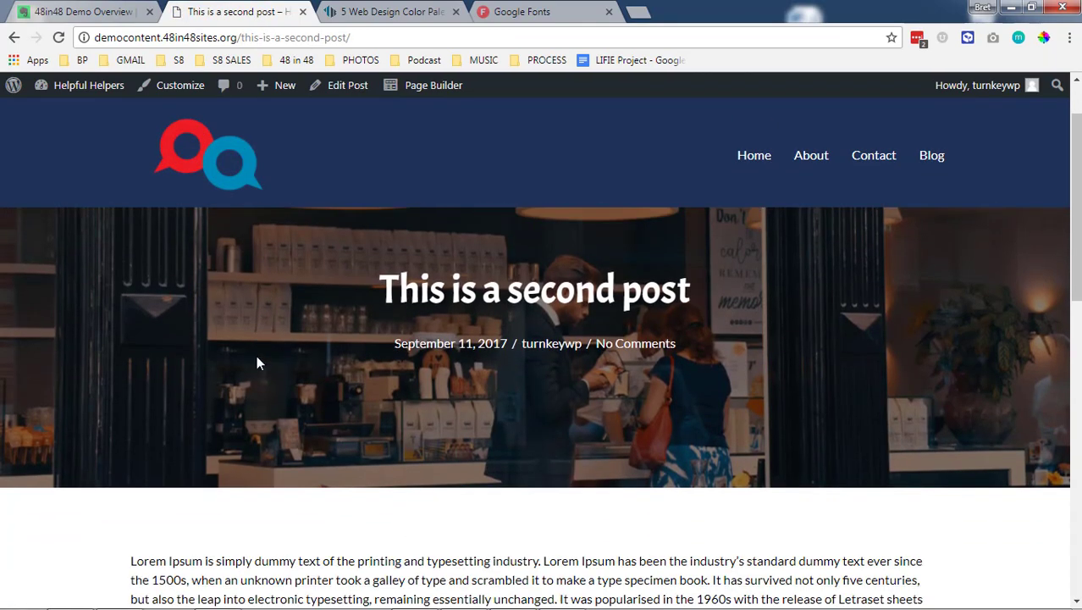
scroll(366, 296, "up", 15)
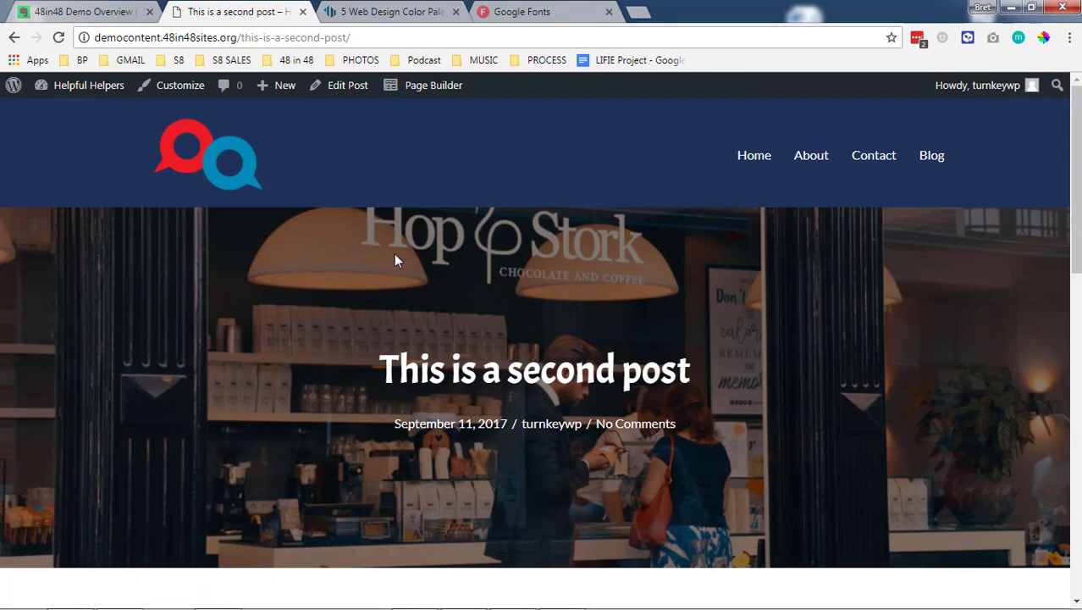
mouse_move(565, 597)
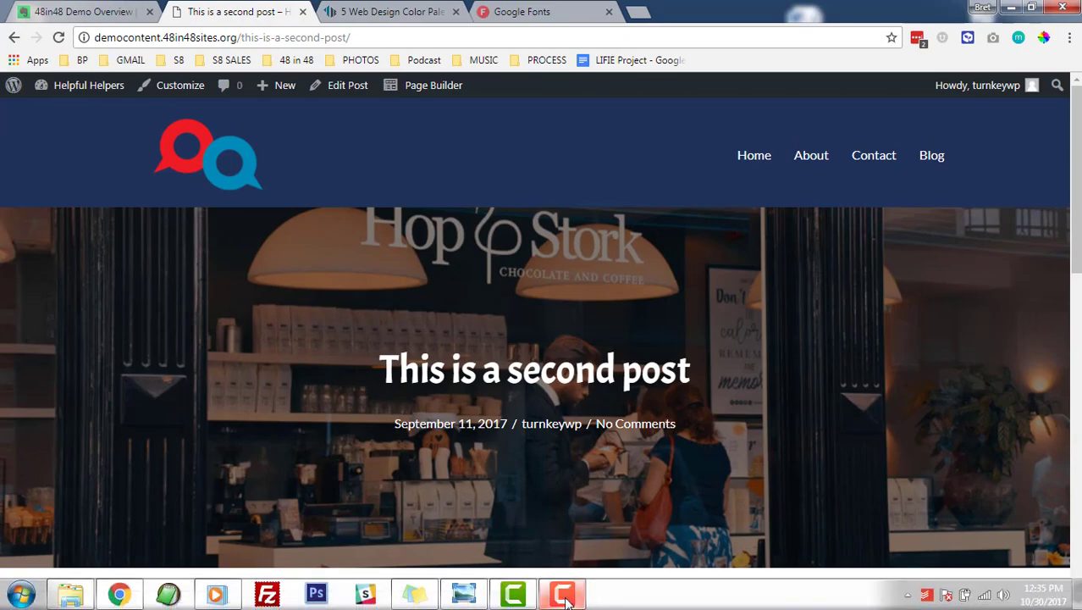